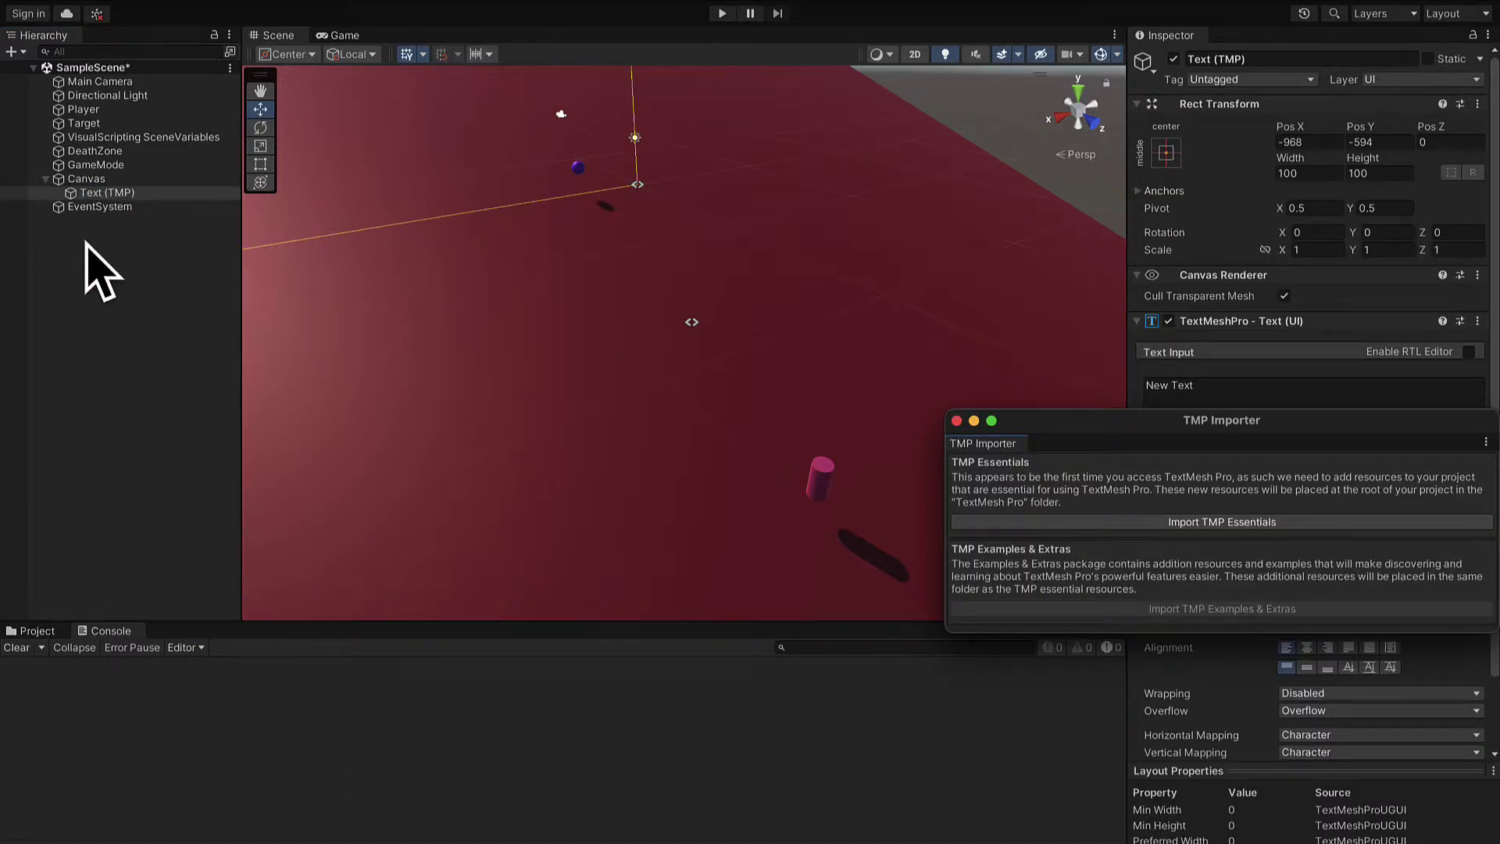
# - Import the TMP Essential Resources and close the TMP Importer window
pyautogui.moveTo(1071, 419); pyautogui.dragTo(633, 344)
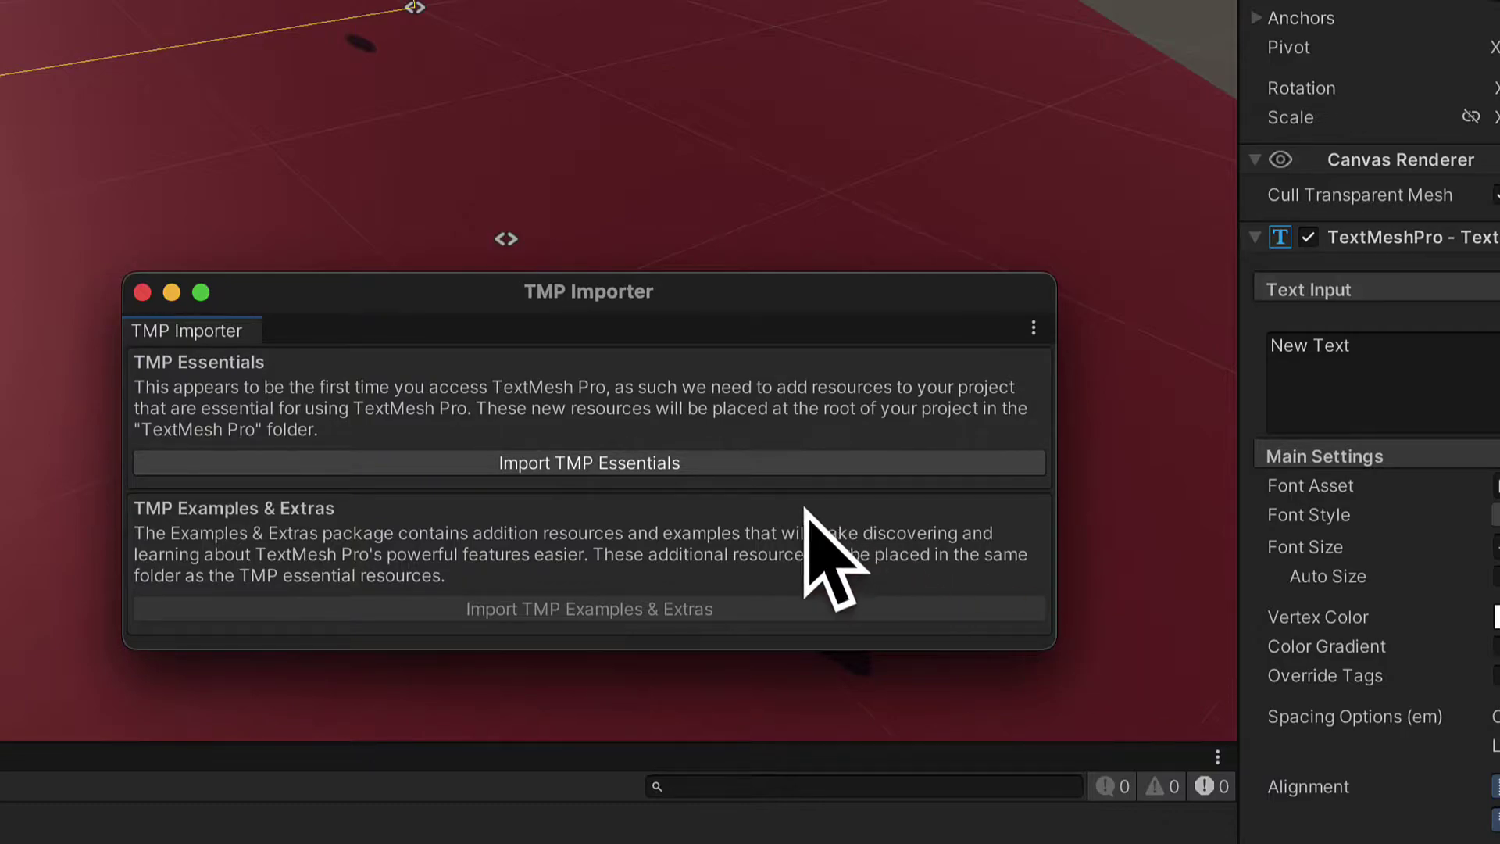
pyautogui.click(655, 461)
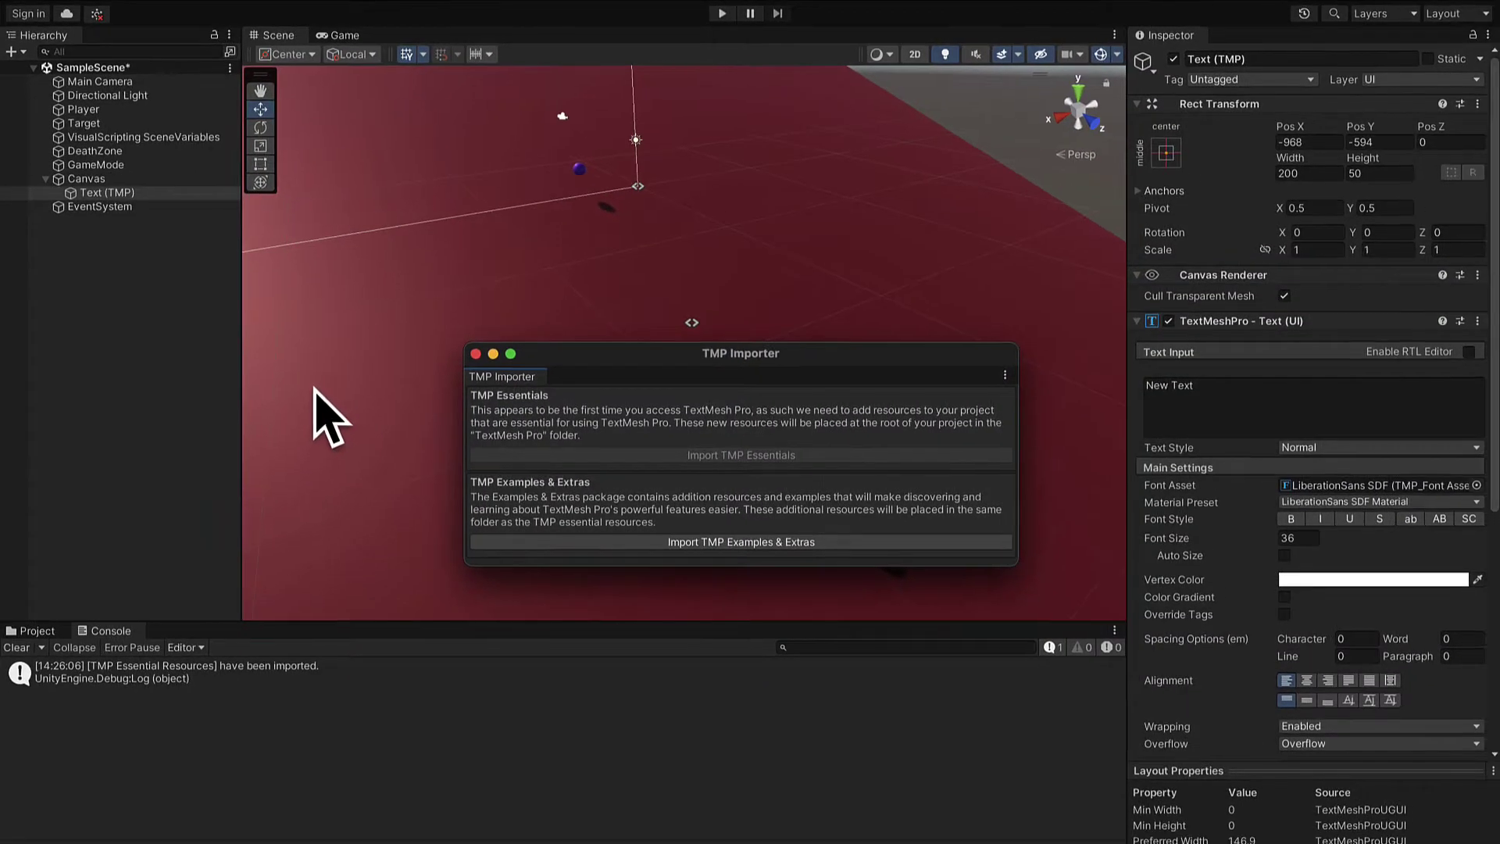
pyautogui.click(474, 353)
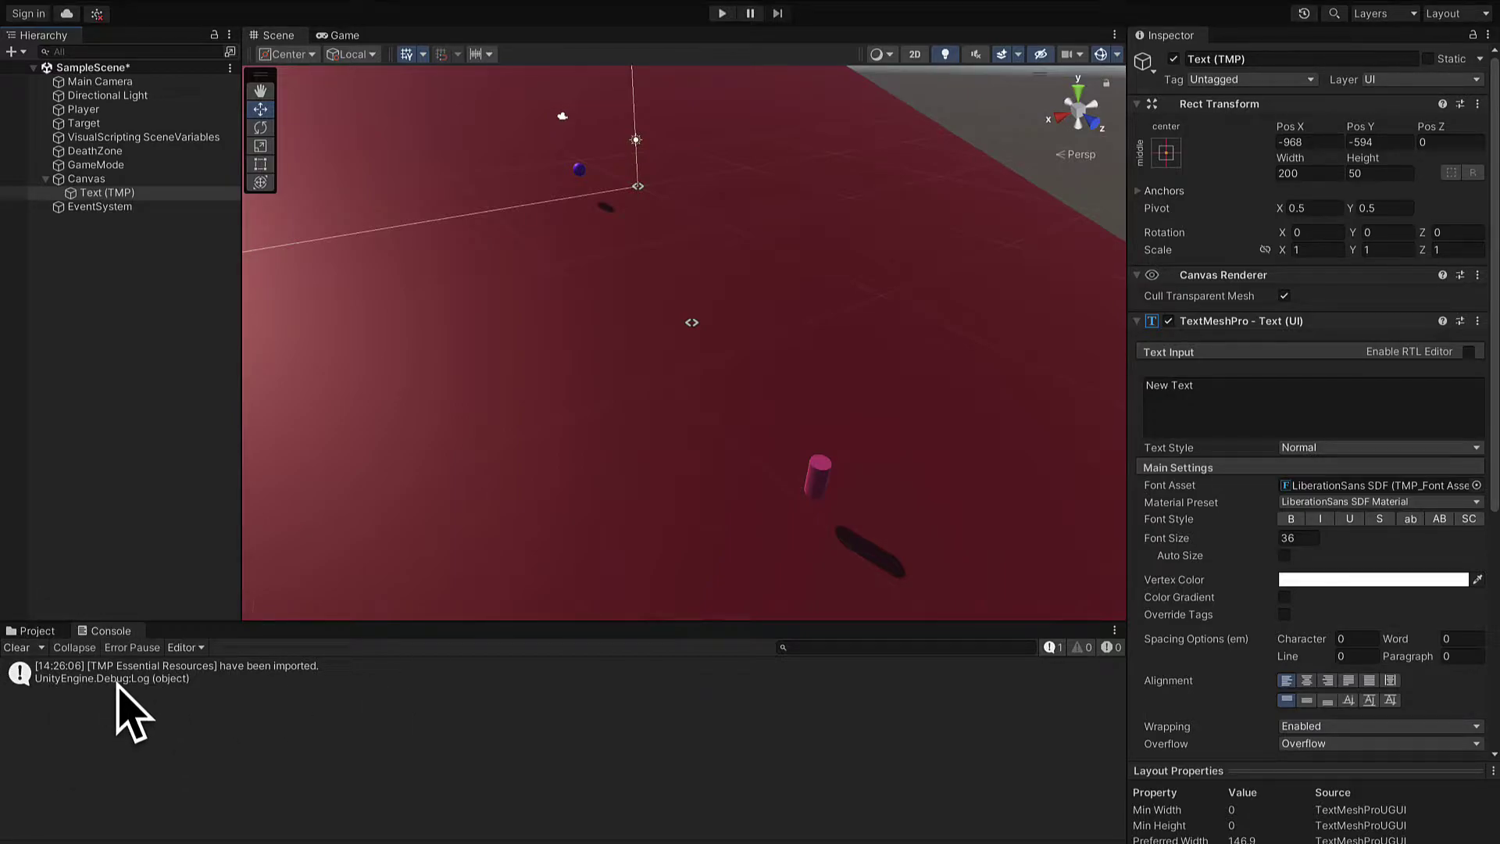
# - Save SampleScene, select Text (TMP) under Canvas, and switch to the Game view
pyautogui.click(125, 467)
pyautogui.hotkey('ctrl', 's')
pyautogui.click(156, 179)
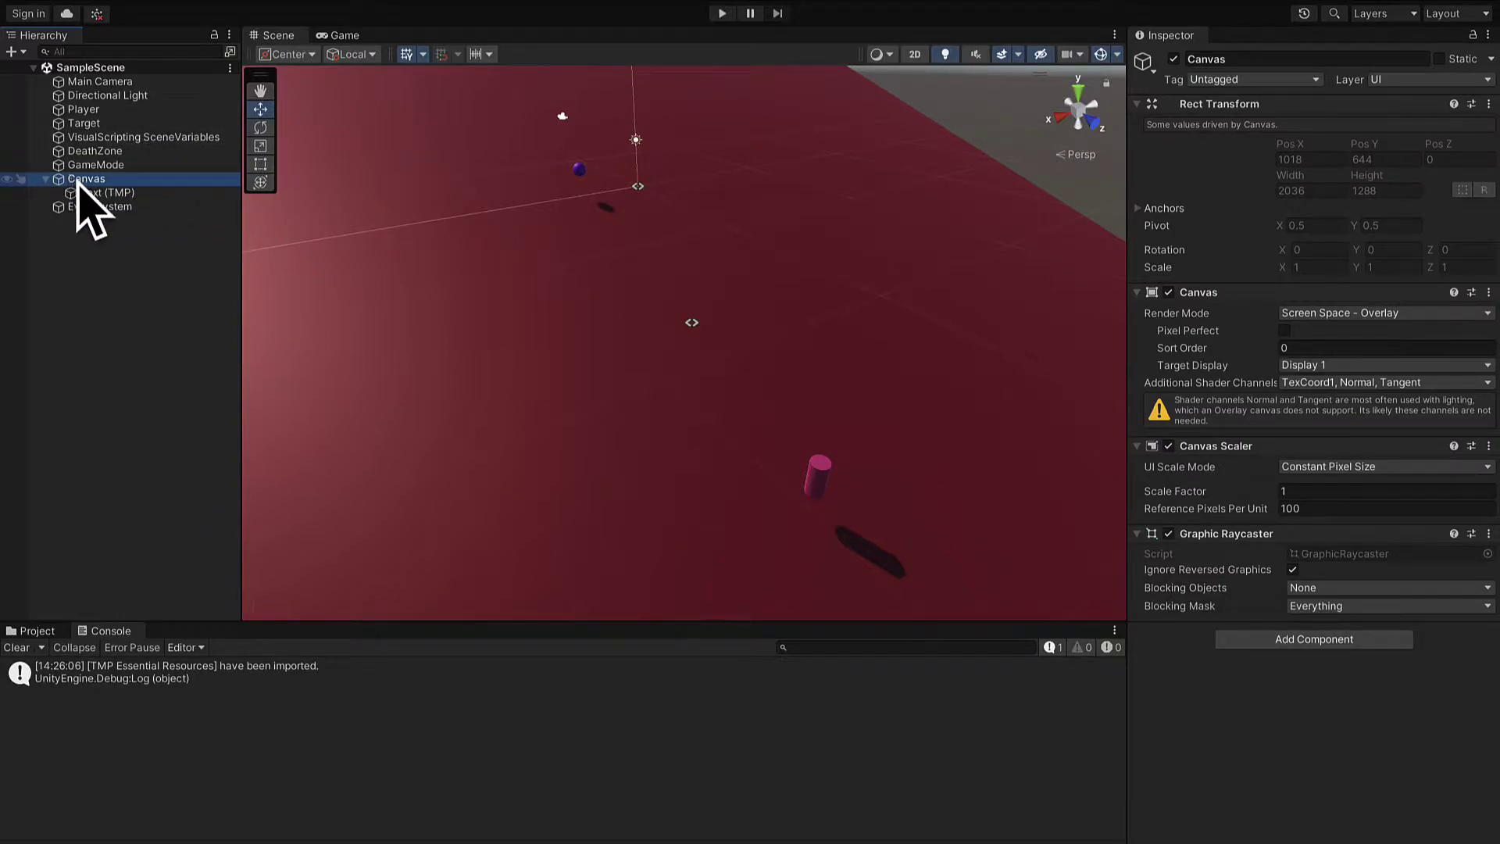
pyautogui.click(106, 192)
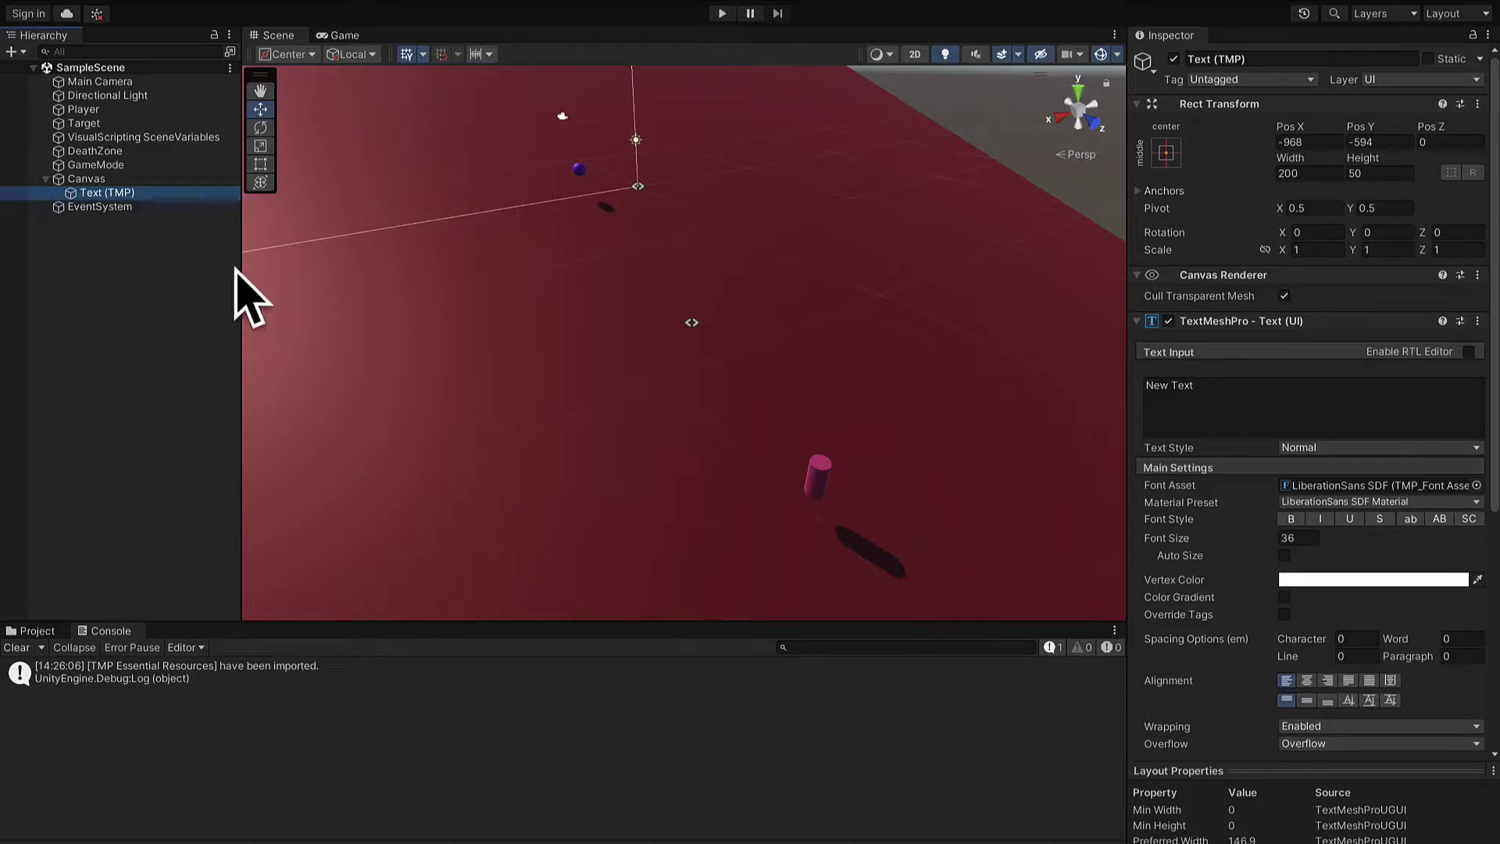
pyautogui.click(319, 35)
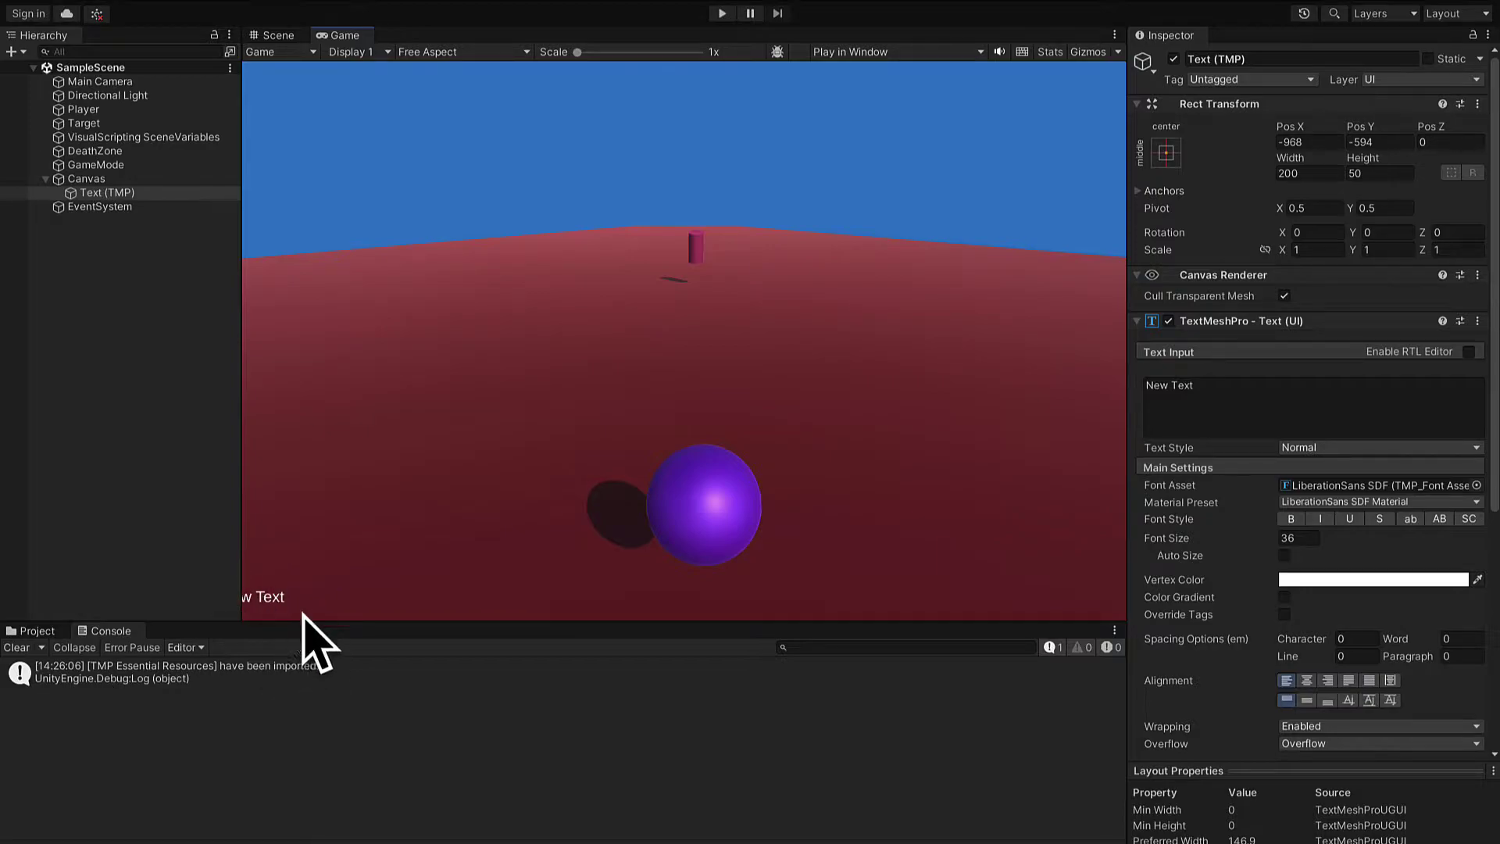
# - Select Text (TMP) and try the Bold and Italic font styles, turning Bold back off
pyautogui.click(121, 177)
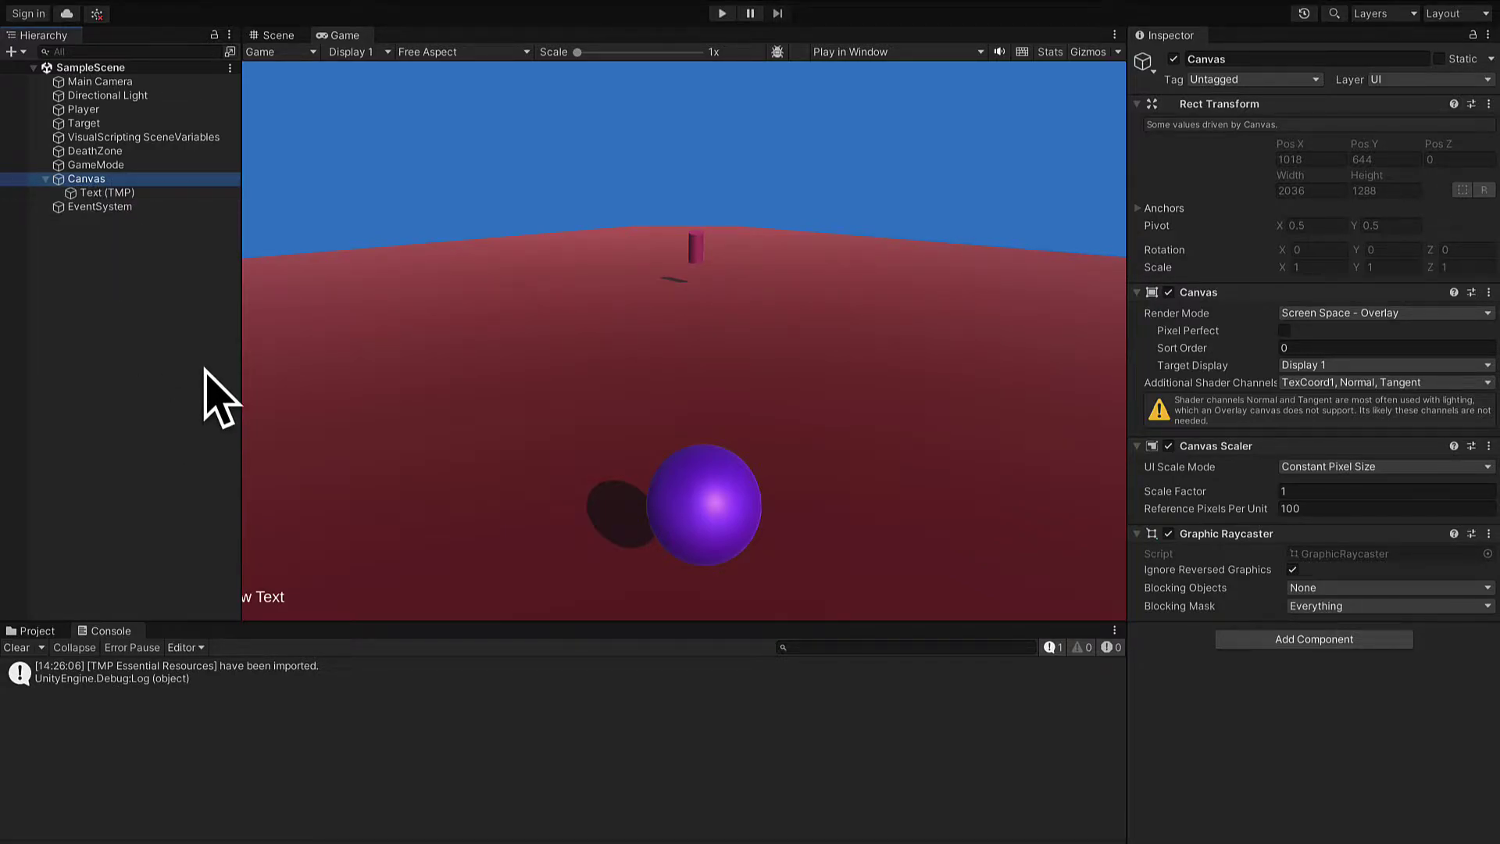
pyautogui.click(88, 192)
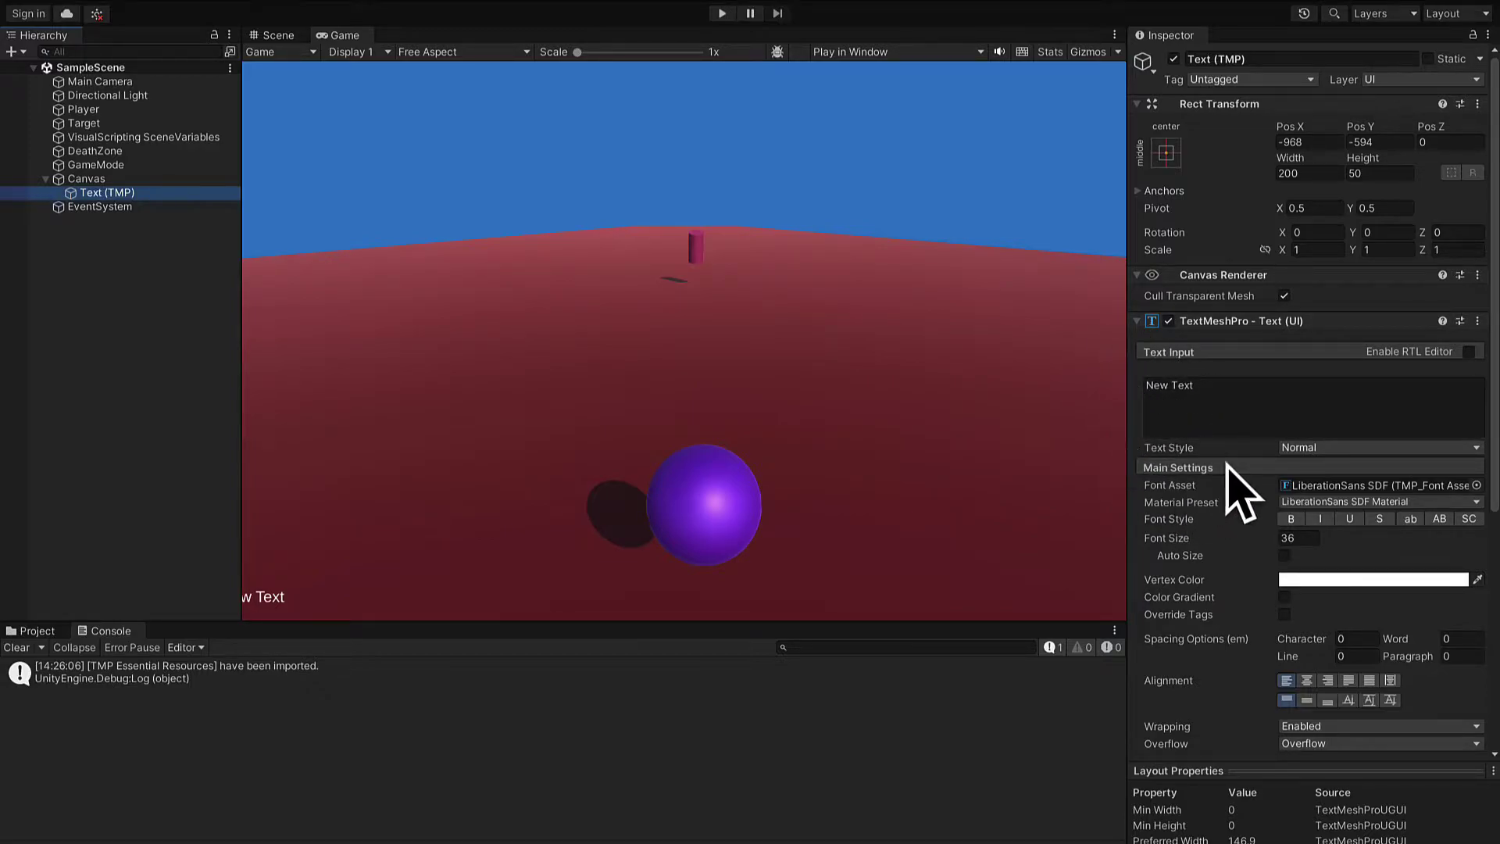
pyautogui.click(1290, 519)
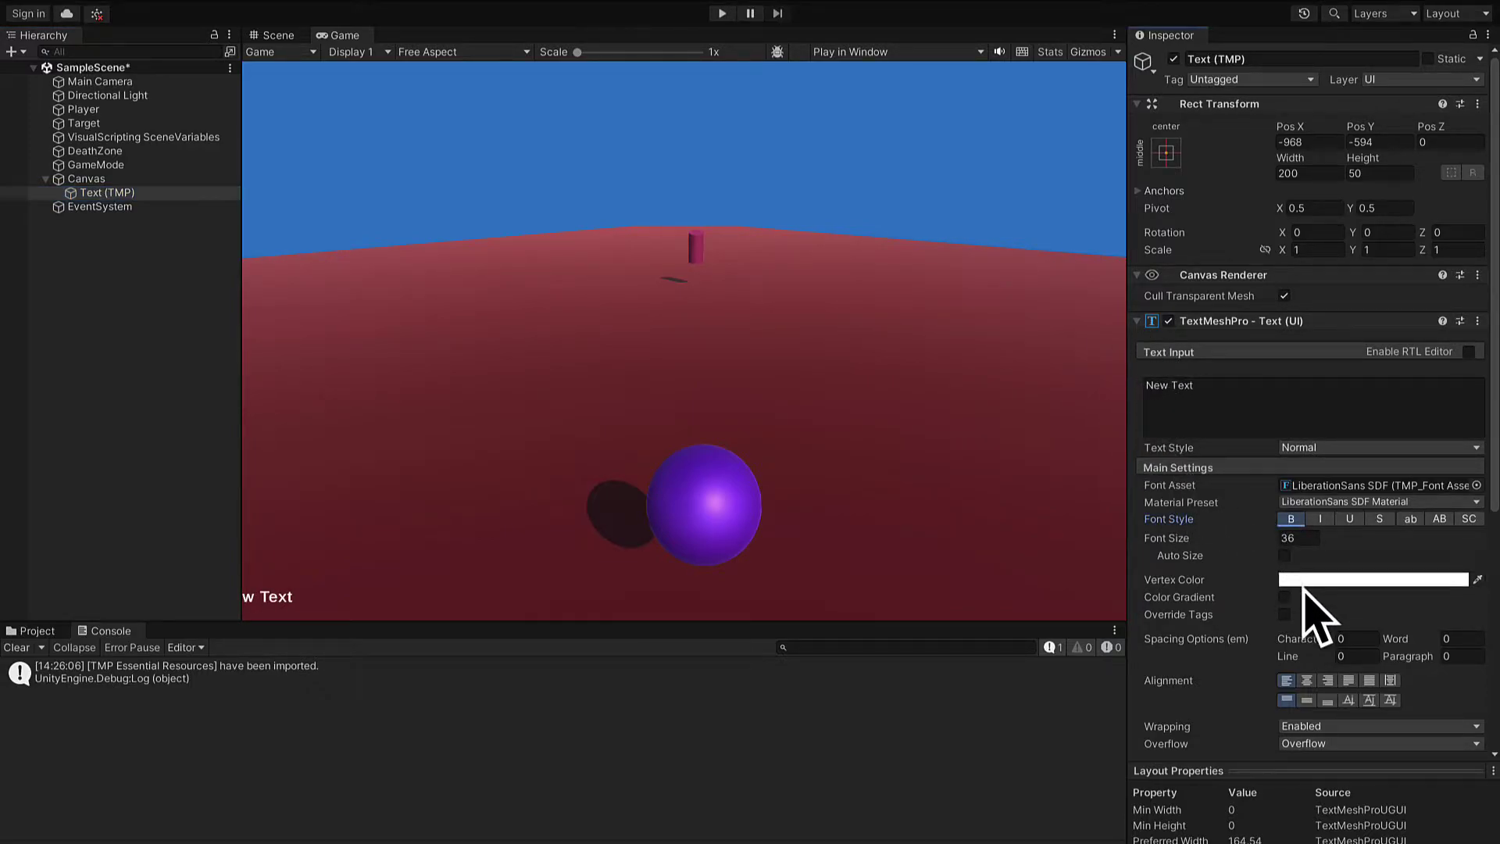
pyautogui.click(1320, 518)
pyautogui.click(1291, 520)
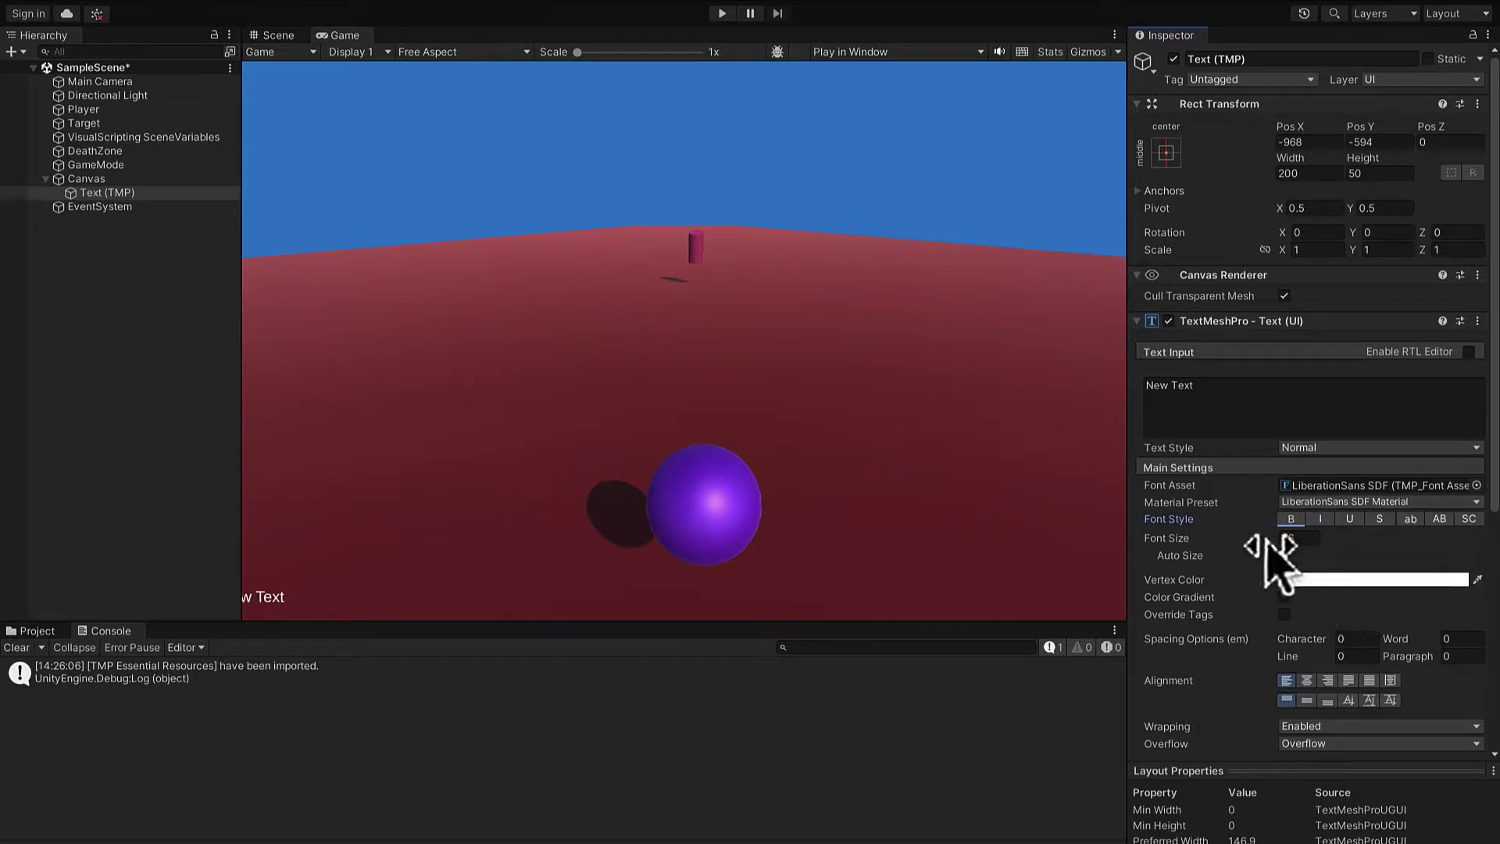
# - Rename the Text (TMP) object to Score in the Inspector name field
pyautogui.scroll(-1, 1367, 570)
pyautogui.scroll(-10, 1379, 578)
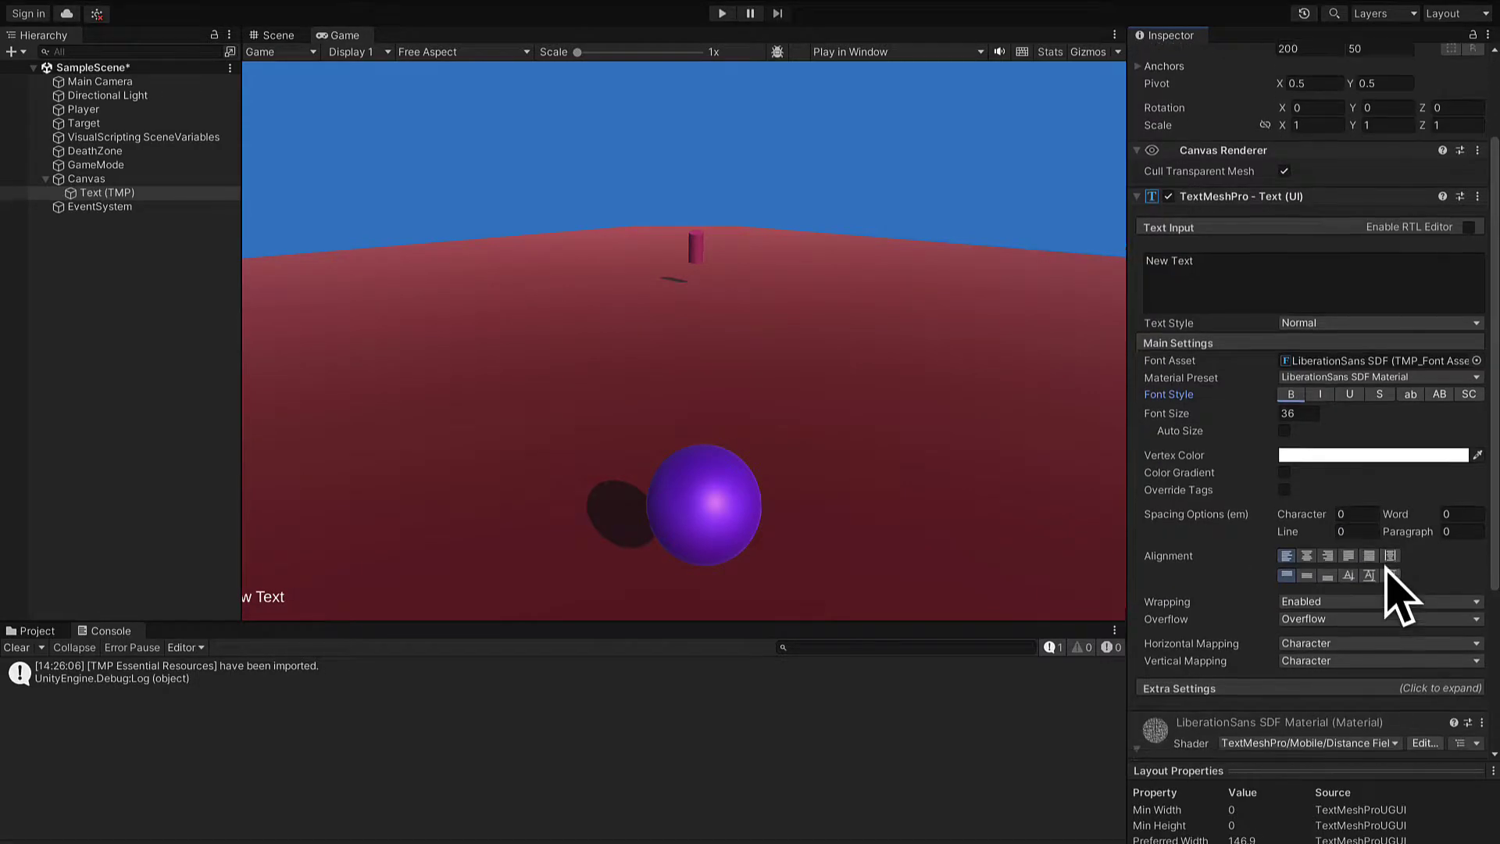
pyautogui.scroll(-1, 1396, 600)
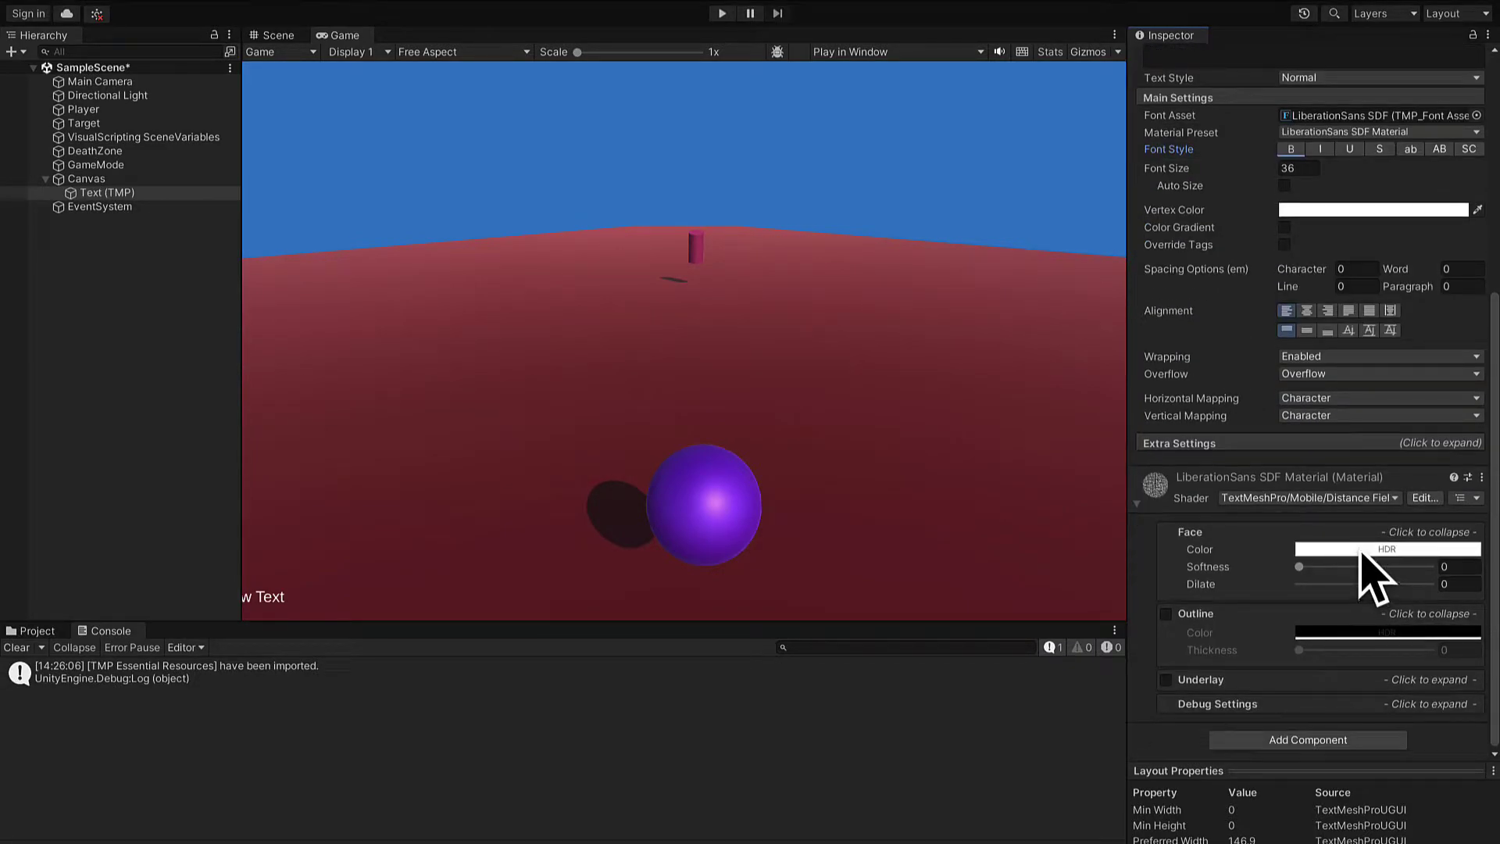
pyautogui.scroll(12, 1366, 553)
pyautogui.click(1275, 59)
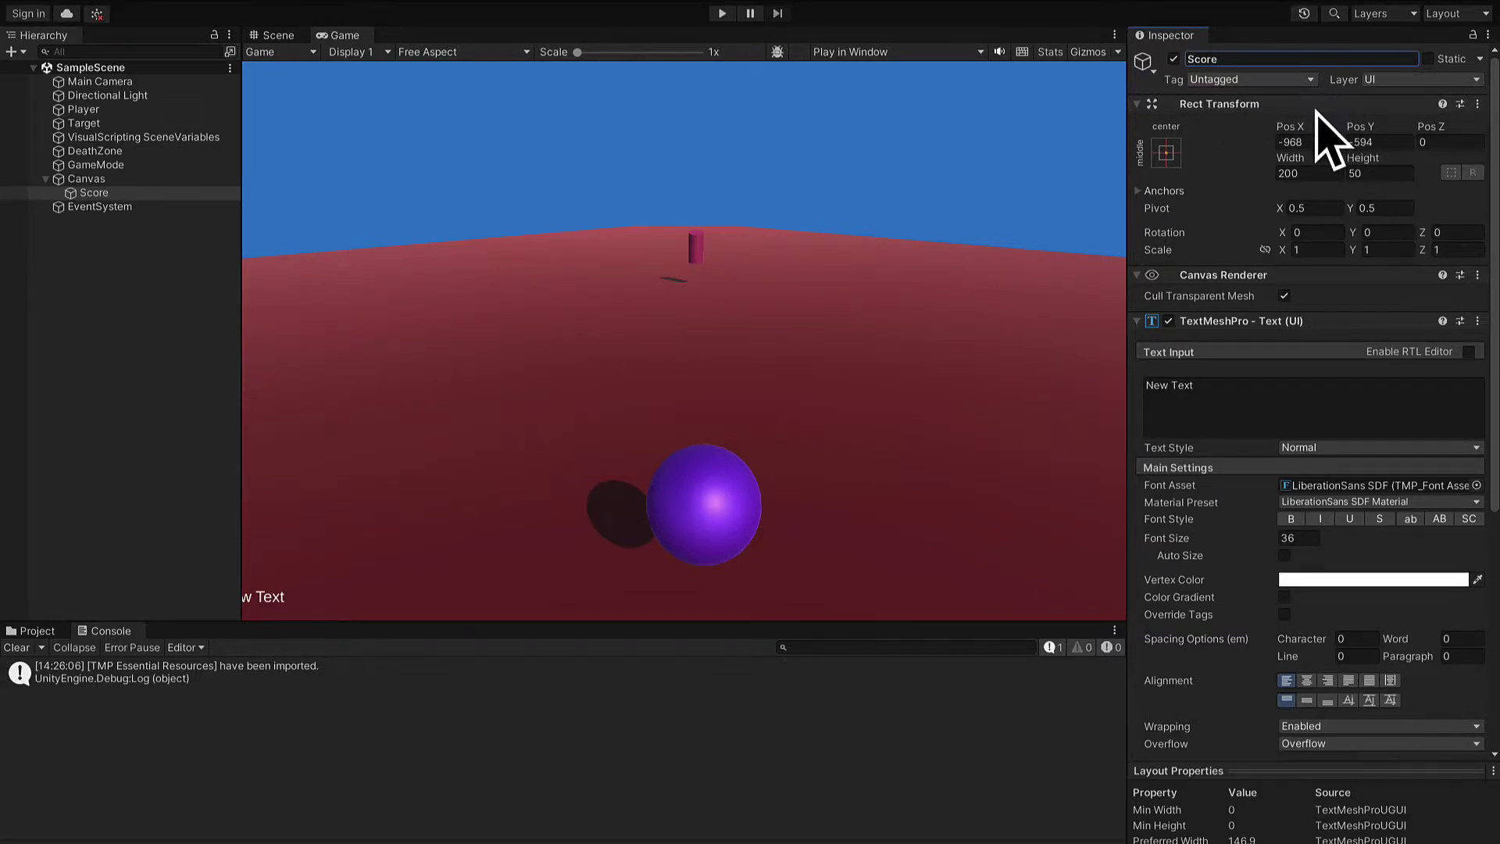
# - Position the Score label at Pos X -693.3, Pos Y -471.5 in its Rect Transform
pyautogui.moveTo(1287, 127); pyautogui.dragTo(1322, 141)
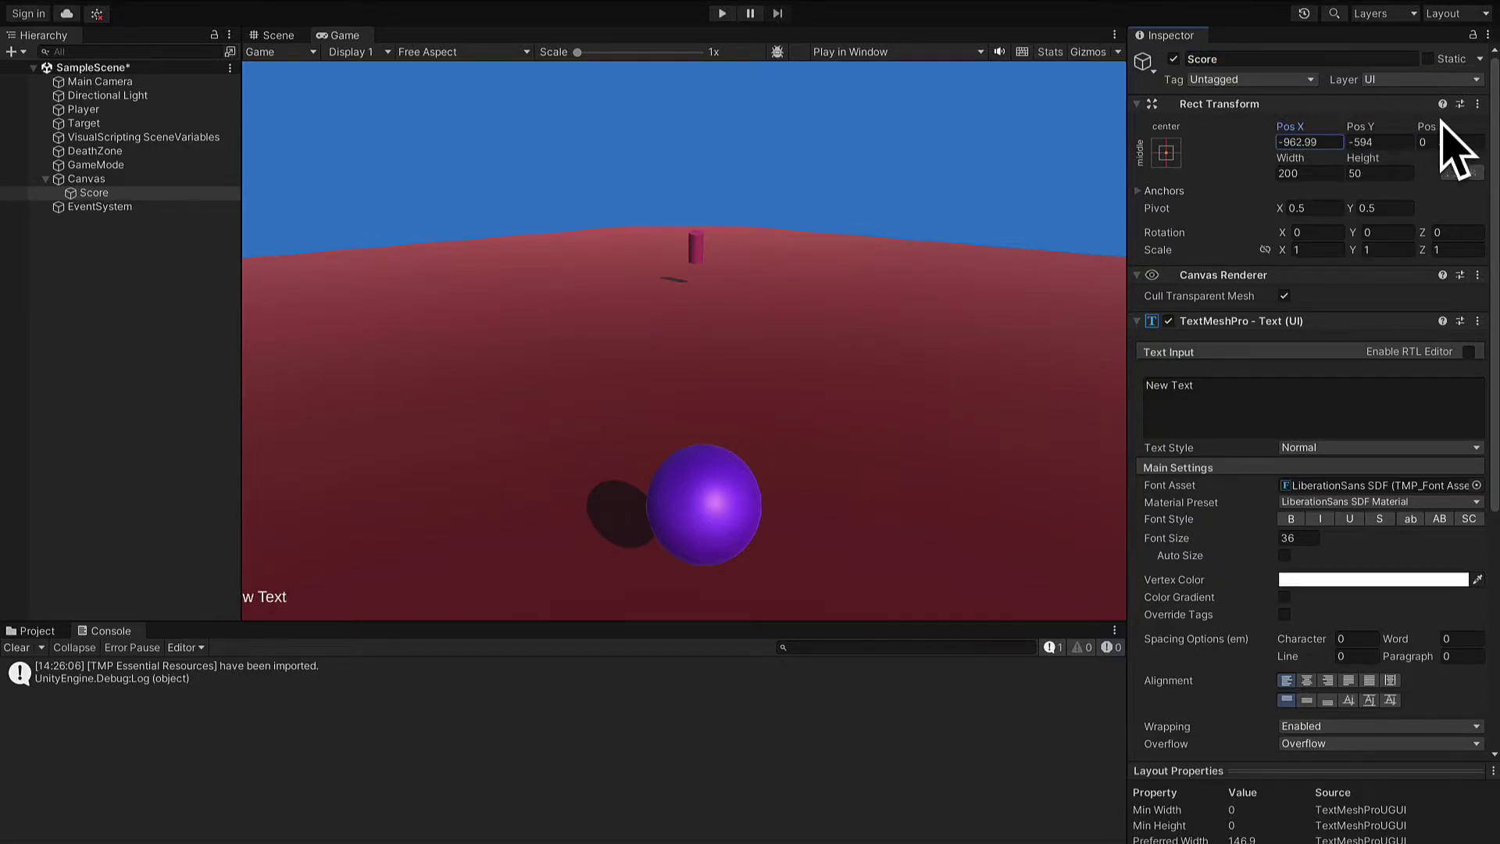
pyautogui.moveTo(1322, 141)
pyautogui.mouseDown()
pyautogui.moveTo(1273, 133)
pyautogui.moveTo(1399, 129)
pyautogui.moveTo(1344, 110)
pyautogui.moveTo(1366, 140)
pyautogui.moveTo(1474, 151)
pyautogui.moveTo(1362, 117)
pyautogui.moveTo(1305, 133)
pyautogui.moveTo(1320, 134)
pyautogui.mouseUp()
pyautogui.moveTo(1427, 118); pyautogui.dragTo(1473, 124)
pyautogui.click(1297, 125)
pyautogui.moveTo(1297, 132); pyautogui.dragTo(1394, 137)
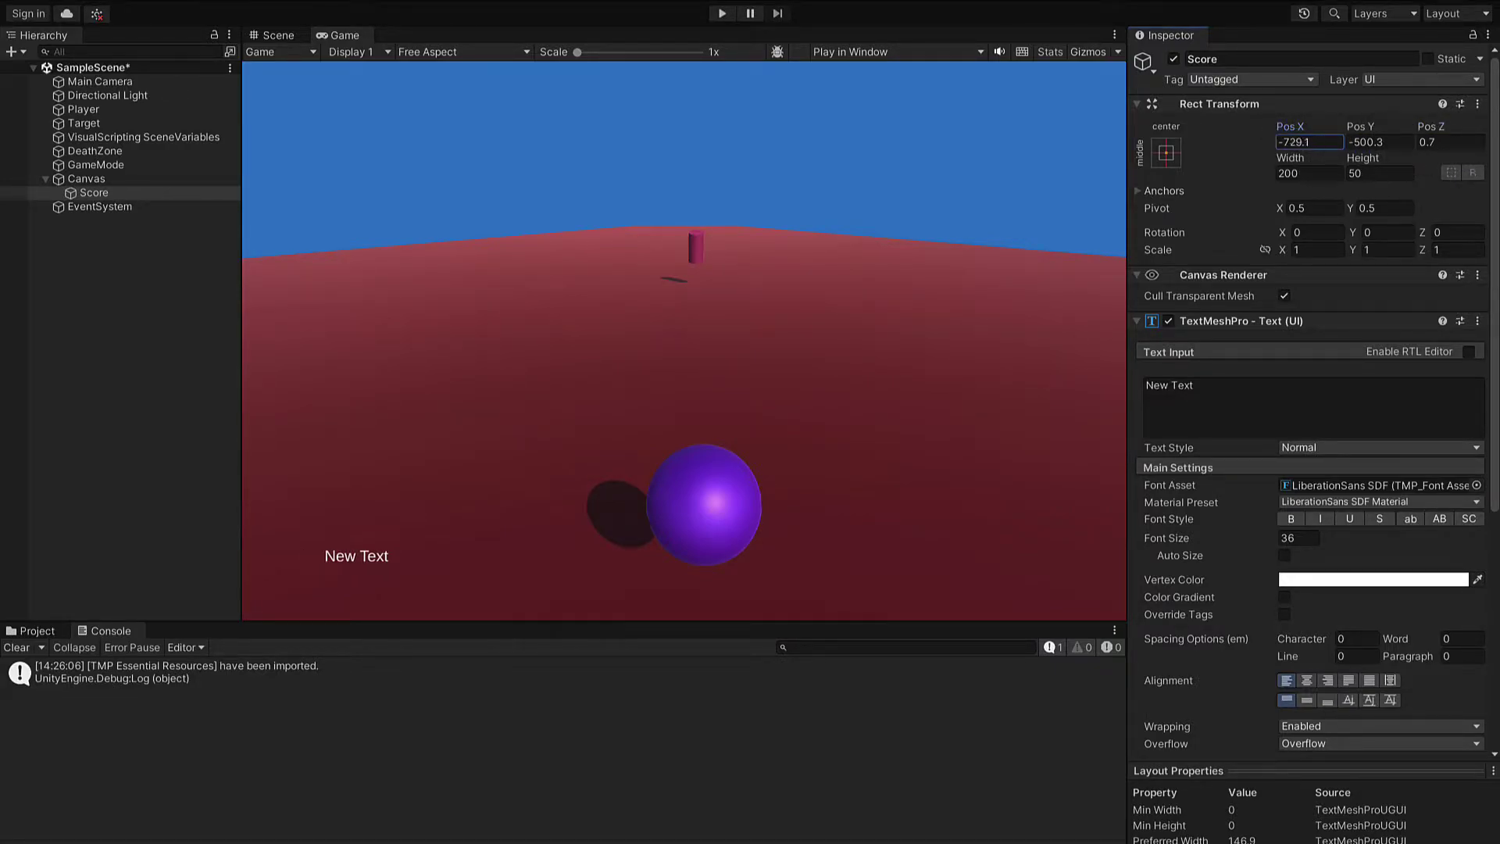
# - Set font size 50, width 283.8 and text 'Score', then save the scene
pyautogui.click(1297, 537)
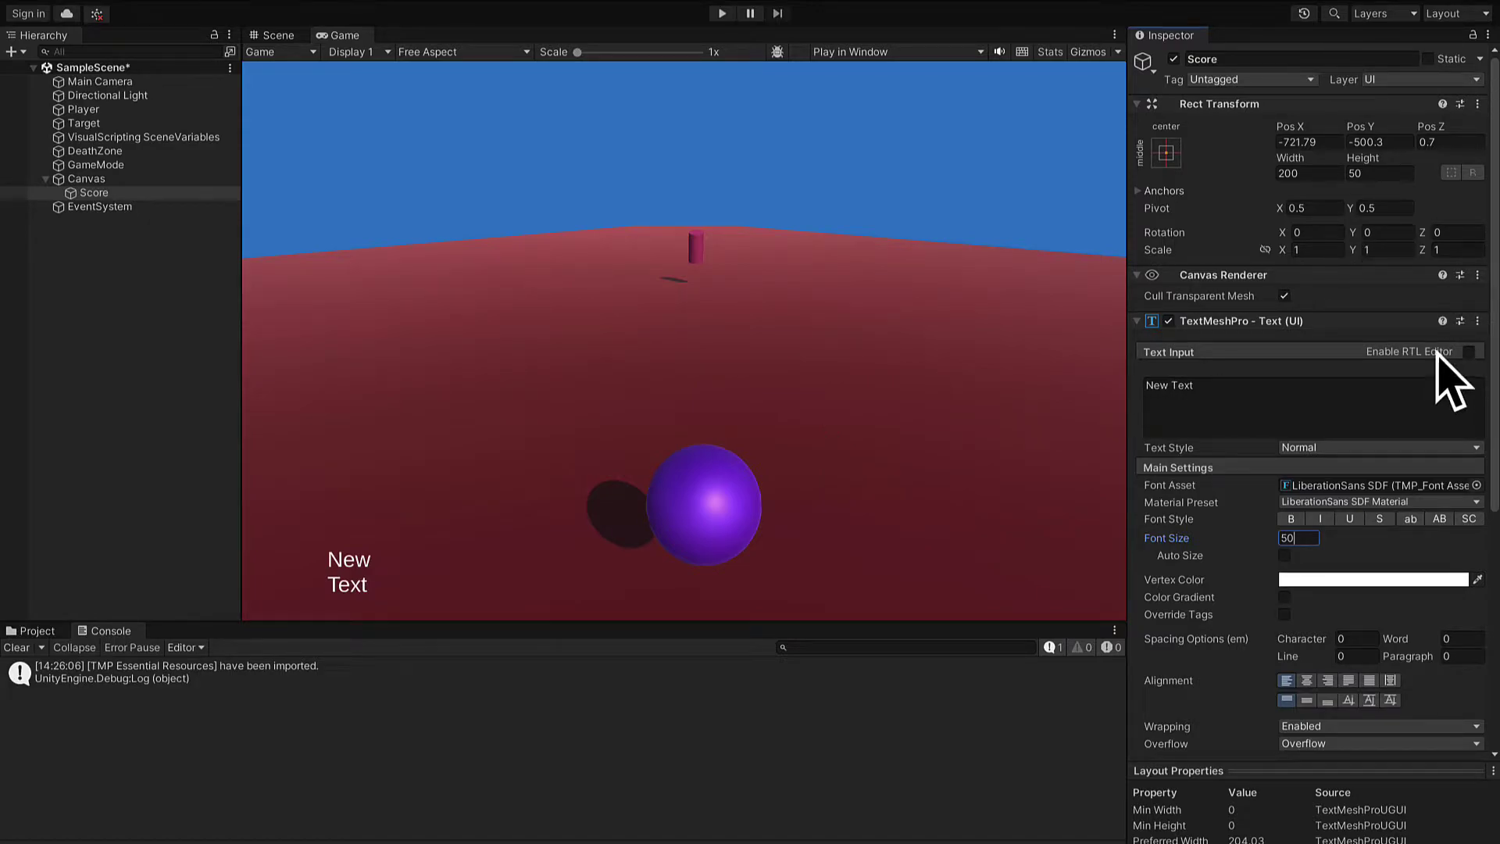
pyautogui.moveTo(1293, 163); pyautogui.dragTo(1396, 139)
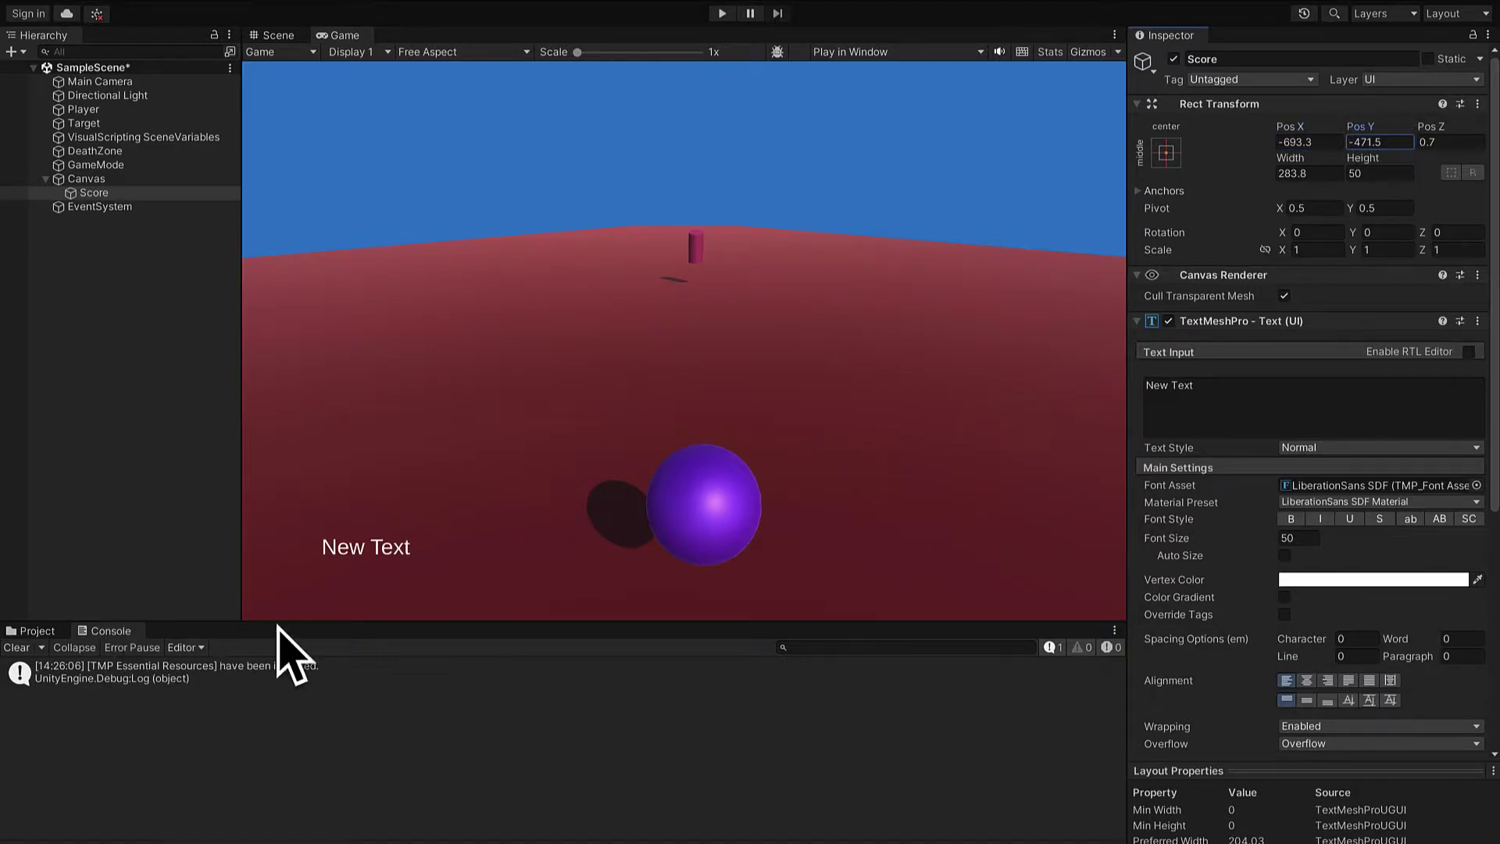
pyautogui.click(1302, 388)
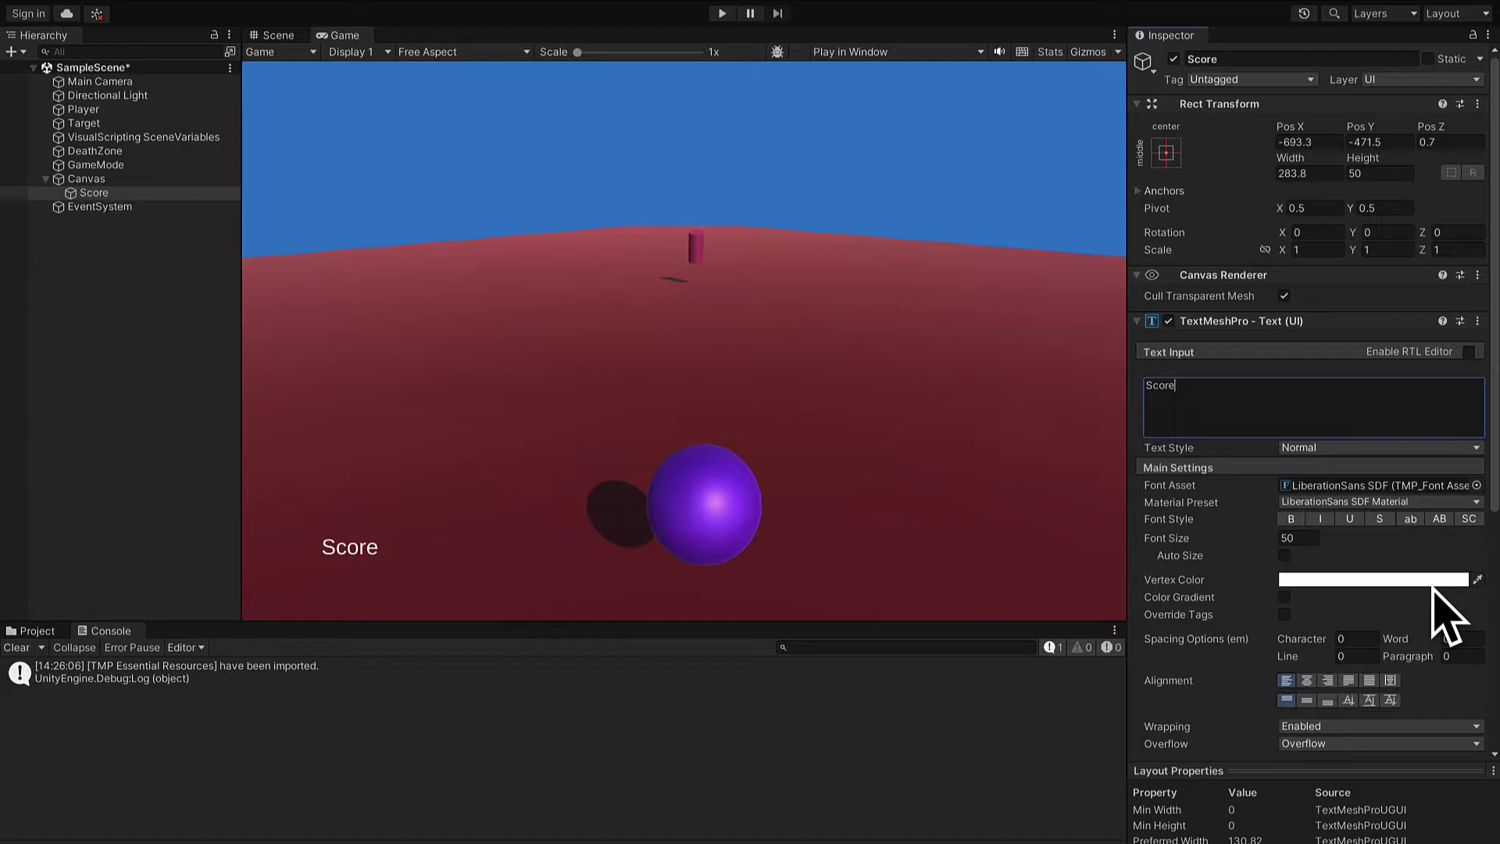
pyautogui.hotkey('ctrl', 's')
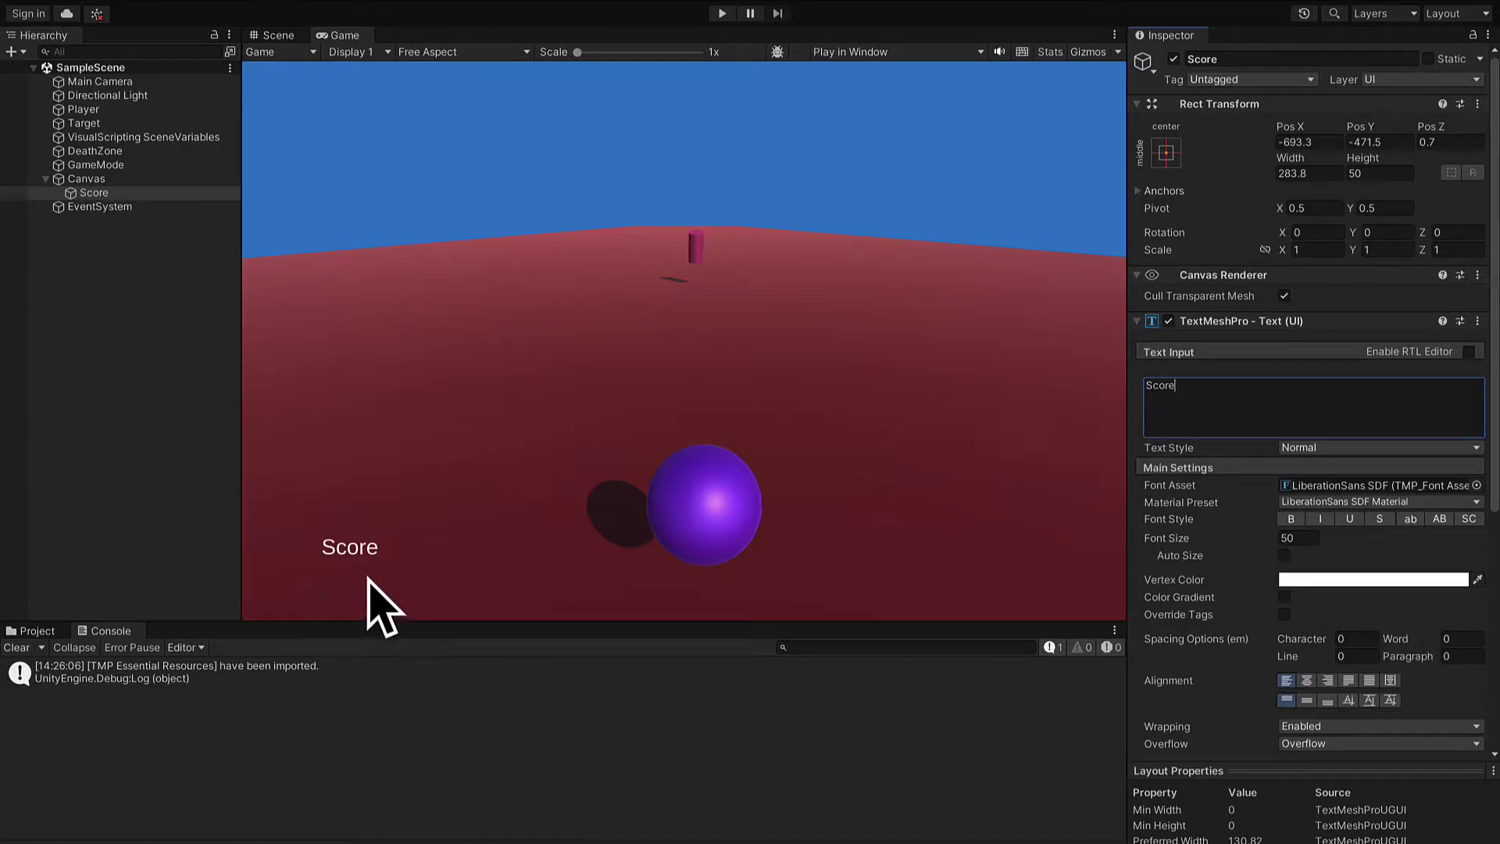
pyautogui.click(722, 14)
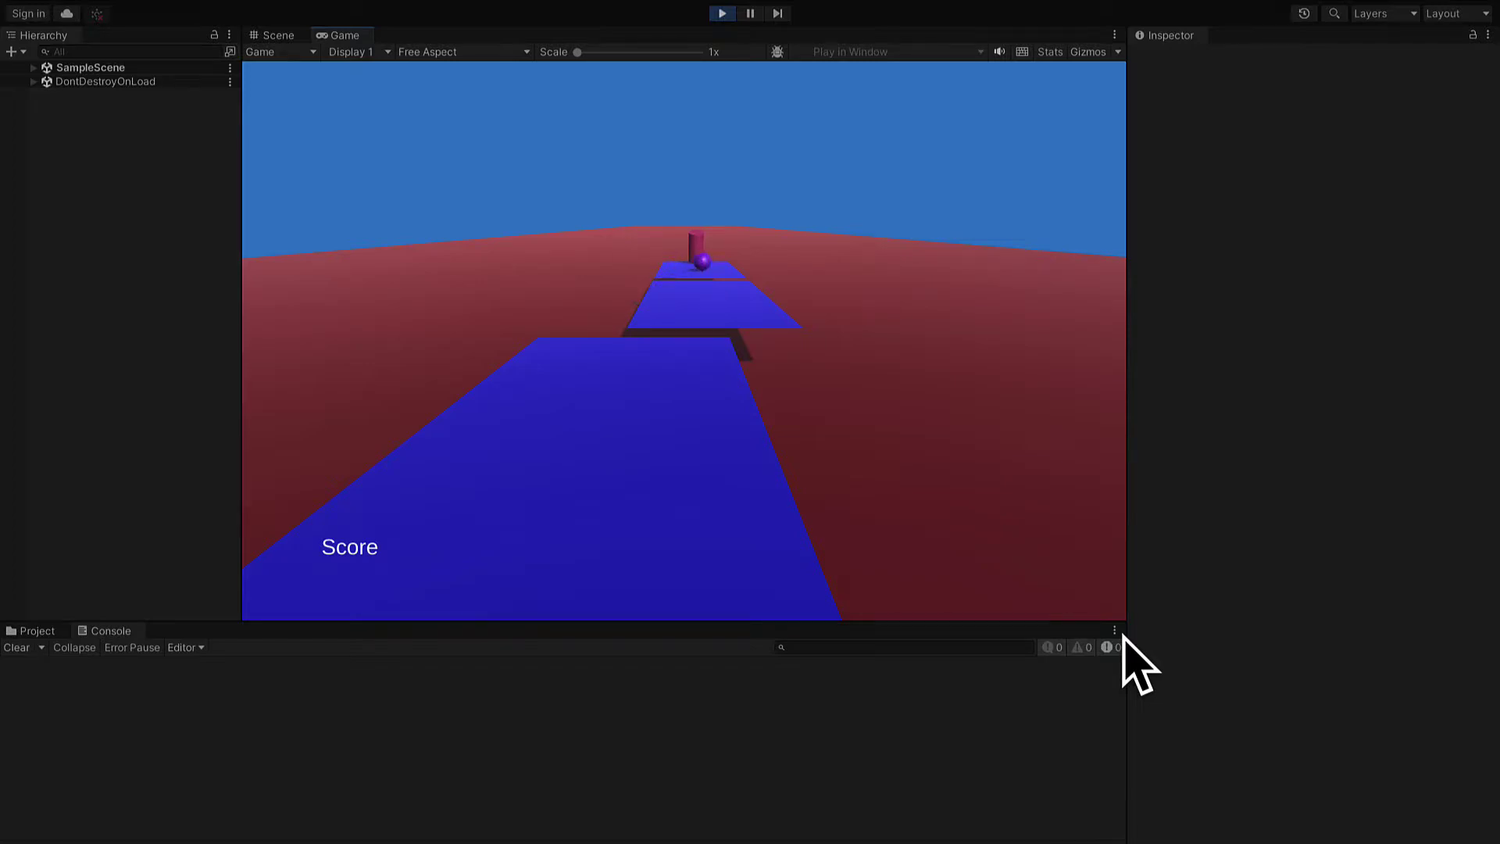
pyautogui.click(722, 13)
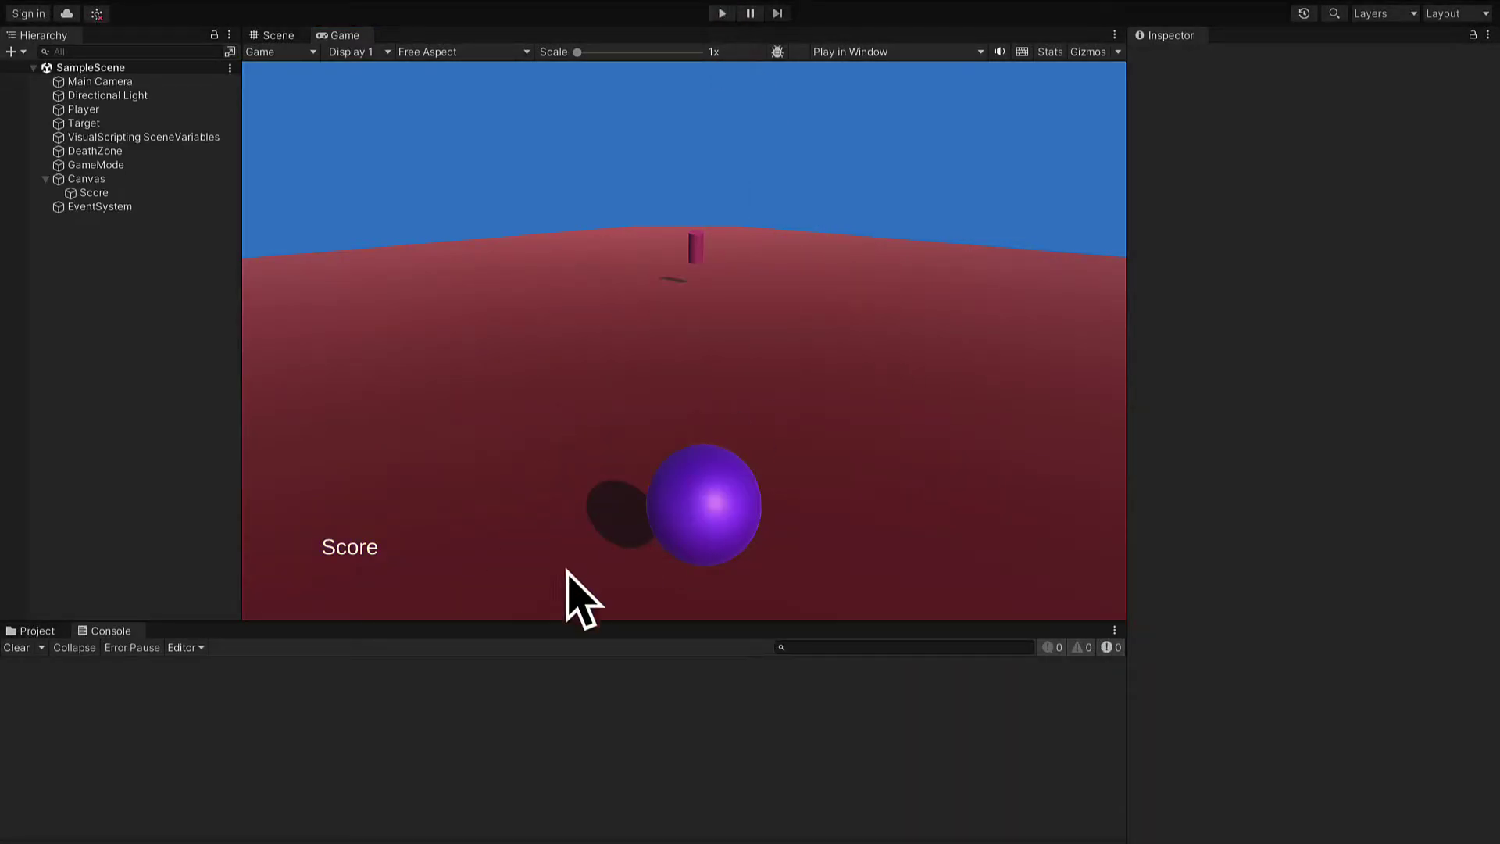
pyautogui.click(127, 192)
pyautogui.scroll(-2, 1210, 505)
pyautogui.click(1291, 389)
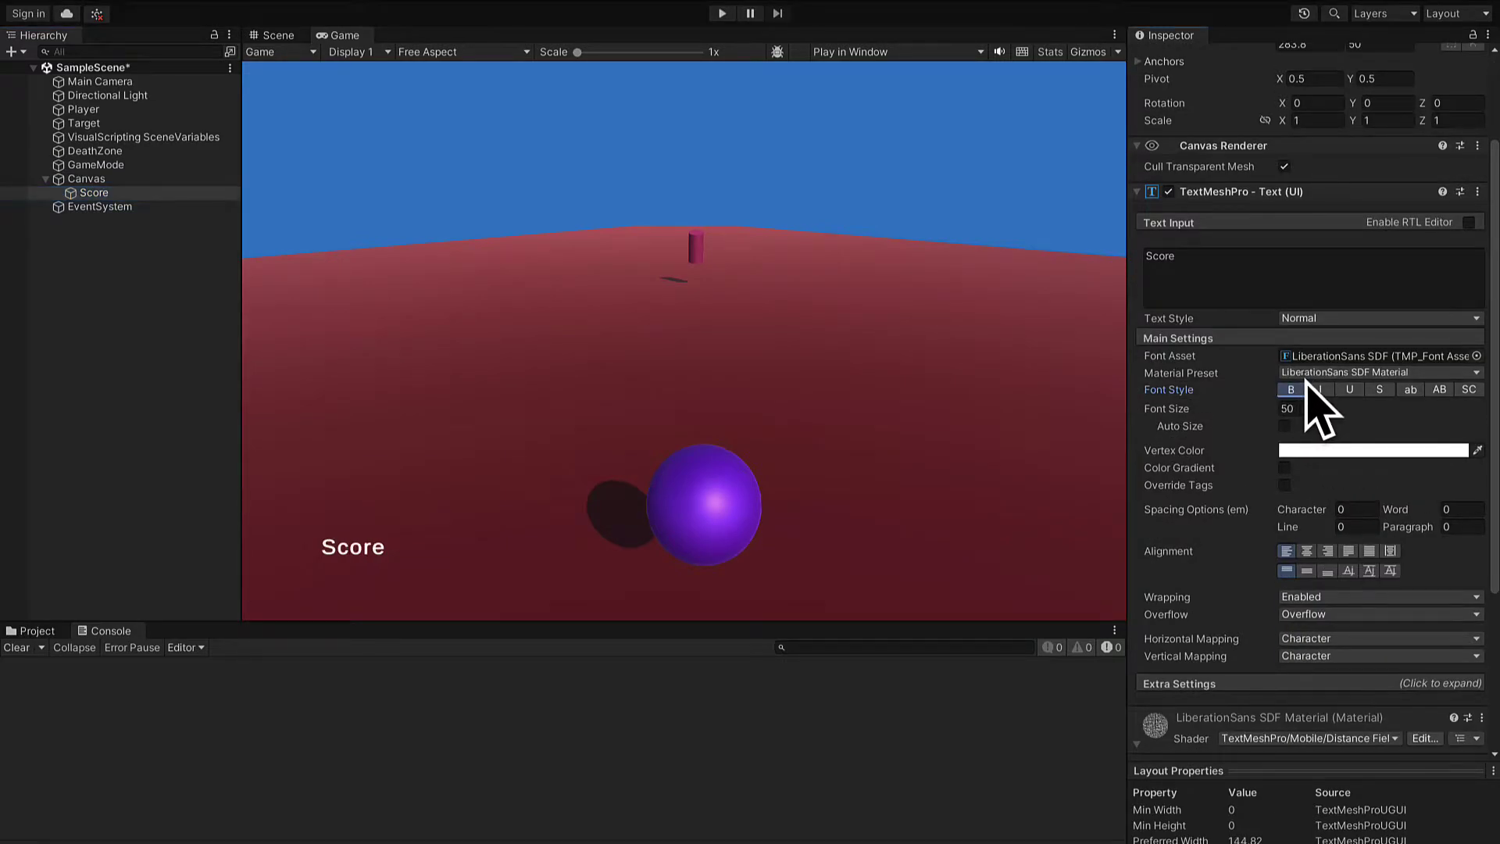
pyautogui.click(1303, 384)
pyautogui.click(1339, 386)
pyautogui.click(1319, 387)
pyautogui.click(1320, 389)
pyautogui.click(1320, 389)
pyautogui.scroll(3, 1398, 670)
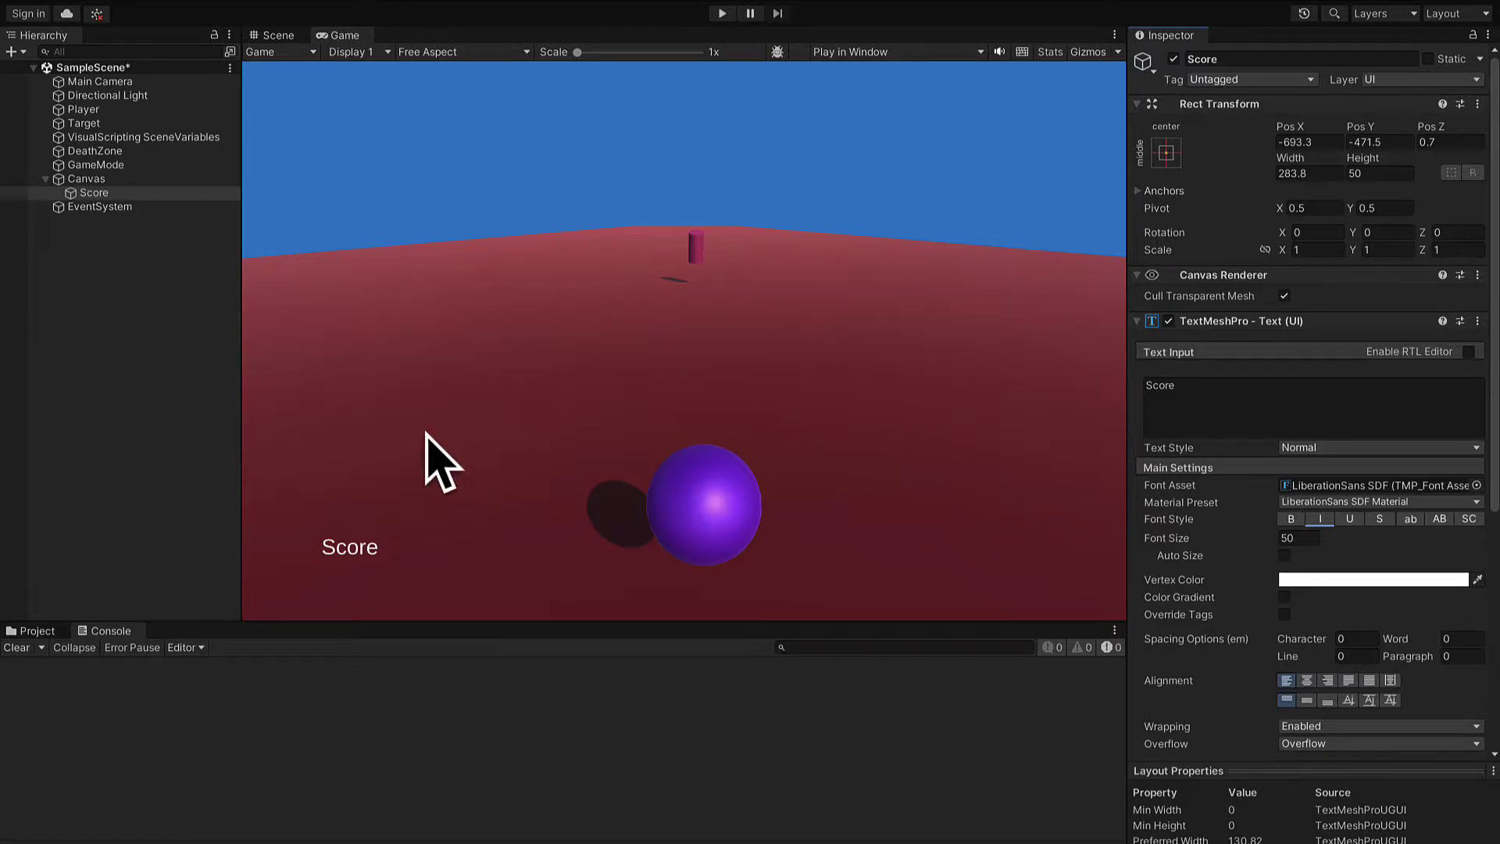
# - Select Score and fold away its Canvas Renderer, TextMeshPro and Rect Transform sections
pyautogui.click(151, 193)
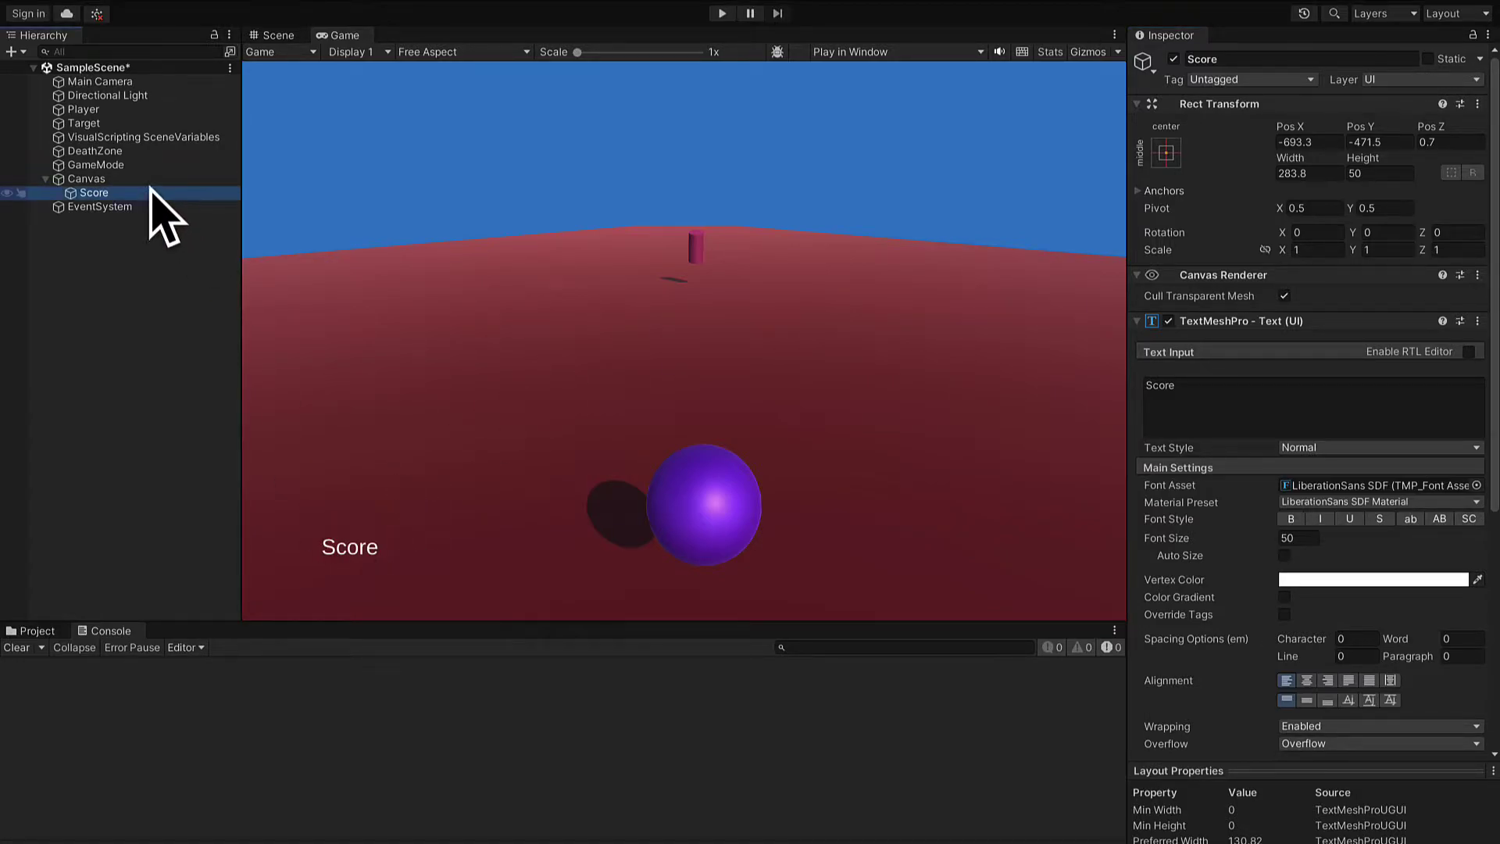
pyautogui.click(1140, 275)
pyautogui.click(1139, 295)
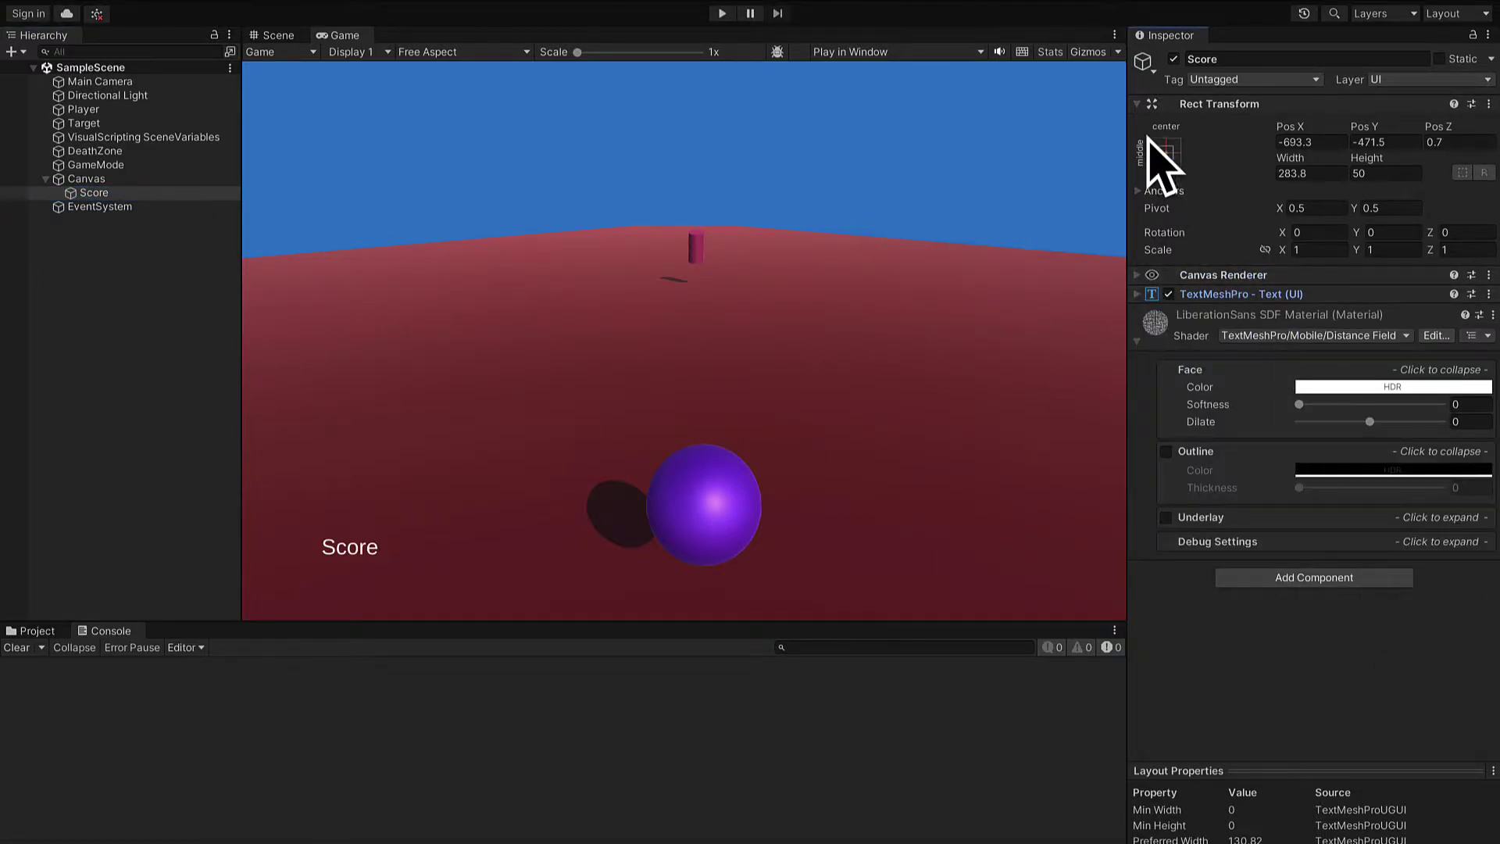
pyautogui.click(1142, 102)
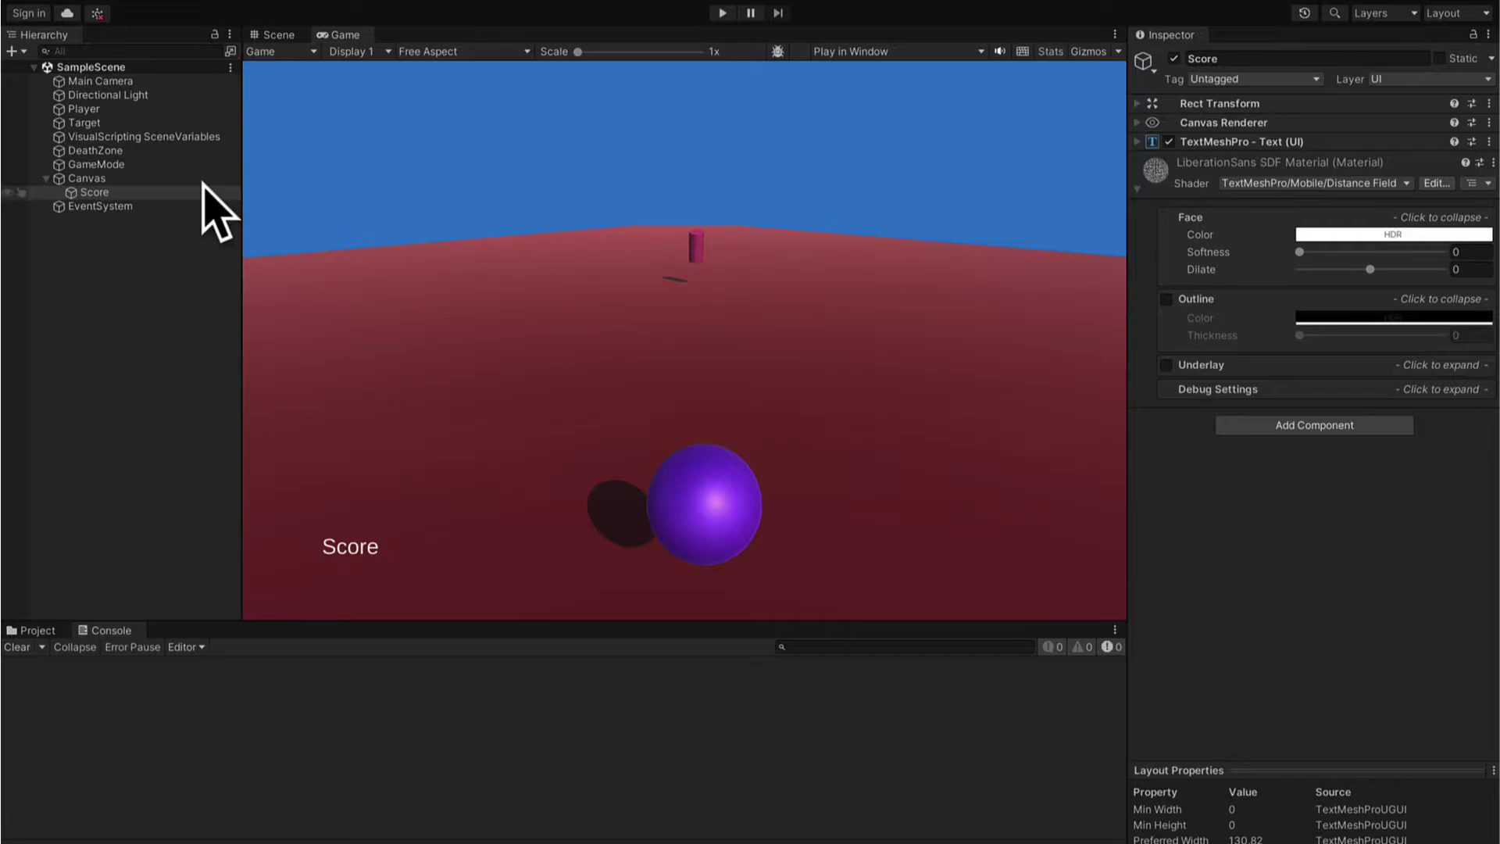
# - Add a Script Machine component to the Score object
pyautogui.click(134, 191)
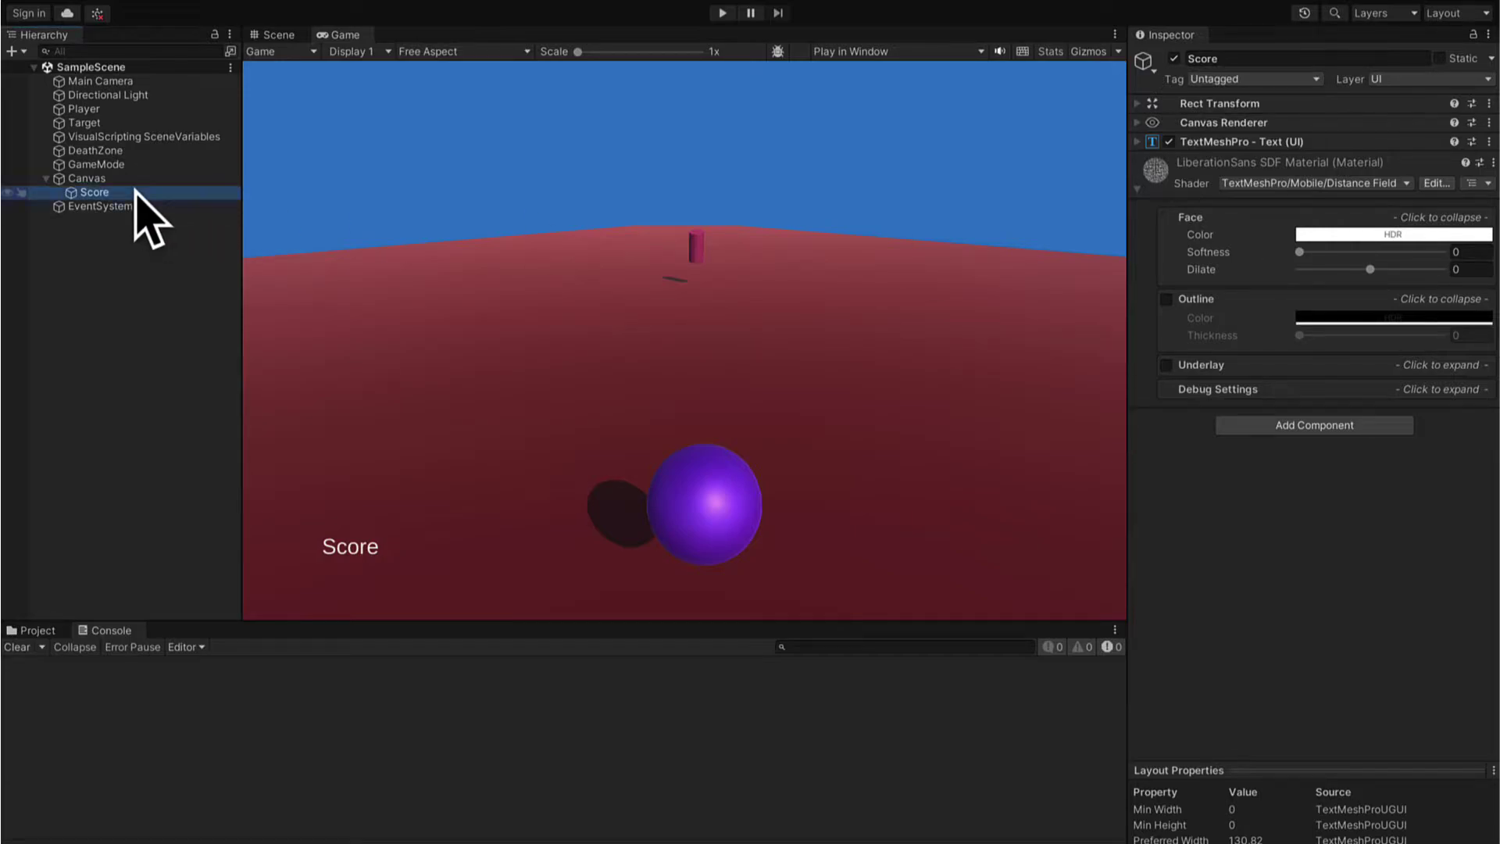
pyautogui.click(1324, 426)
pyautogui.write('Script')
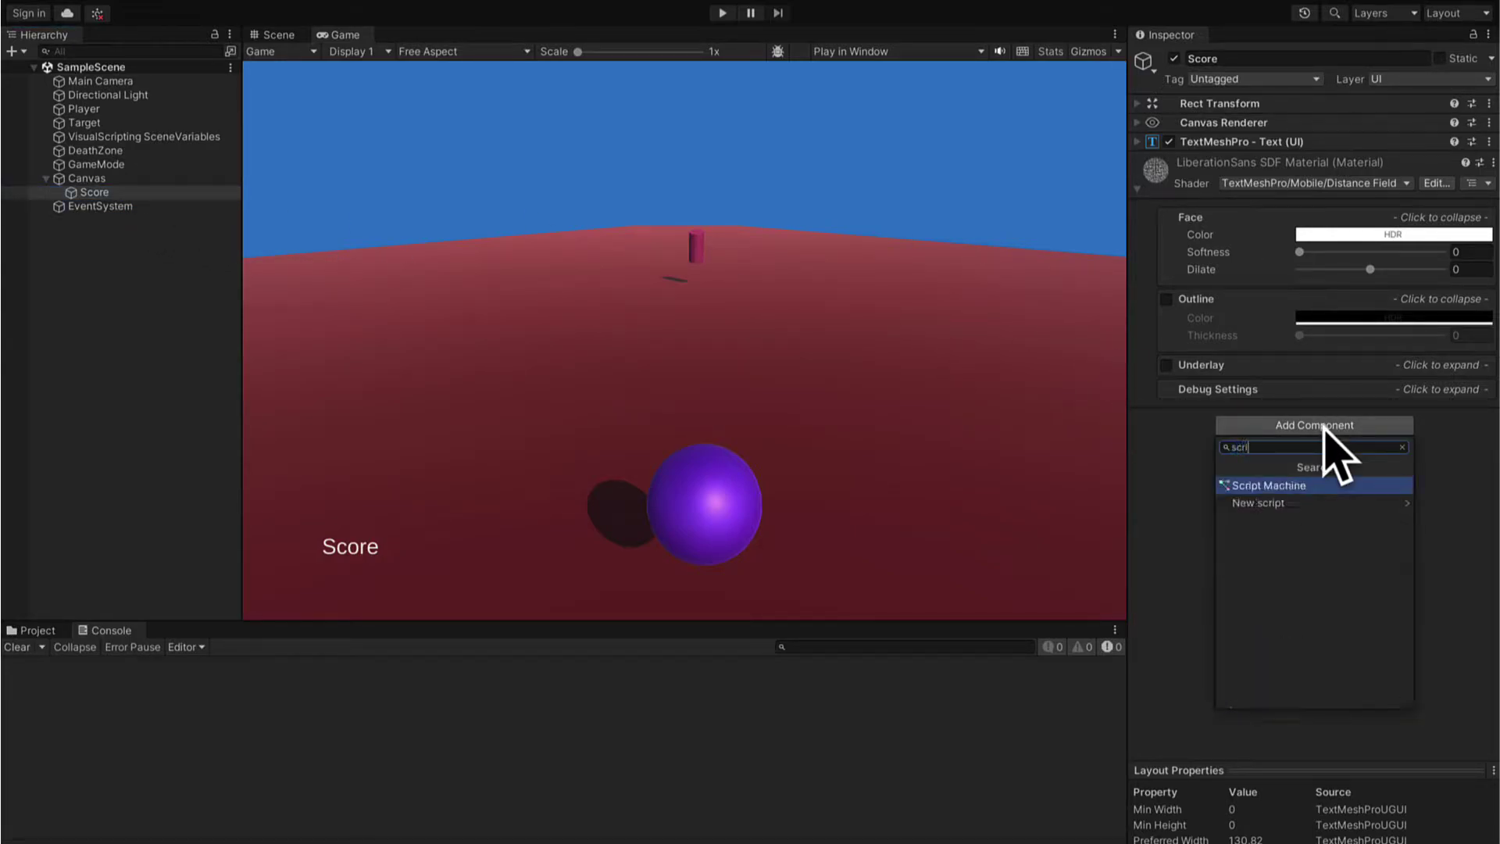
pyautogui.press('Return')
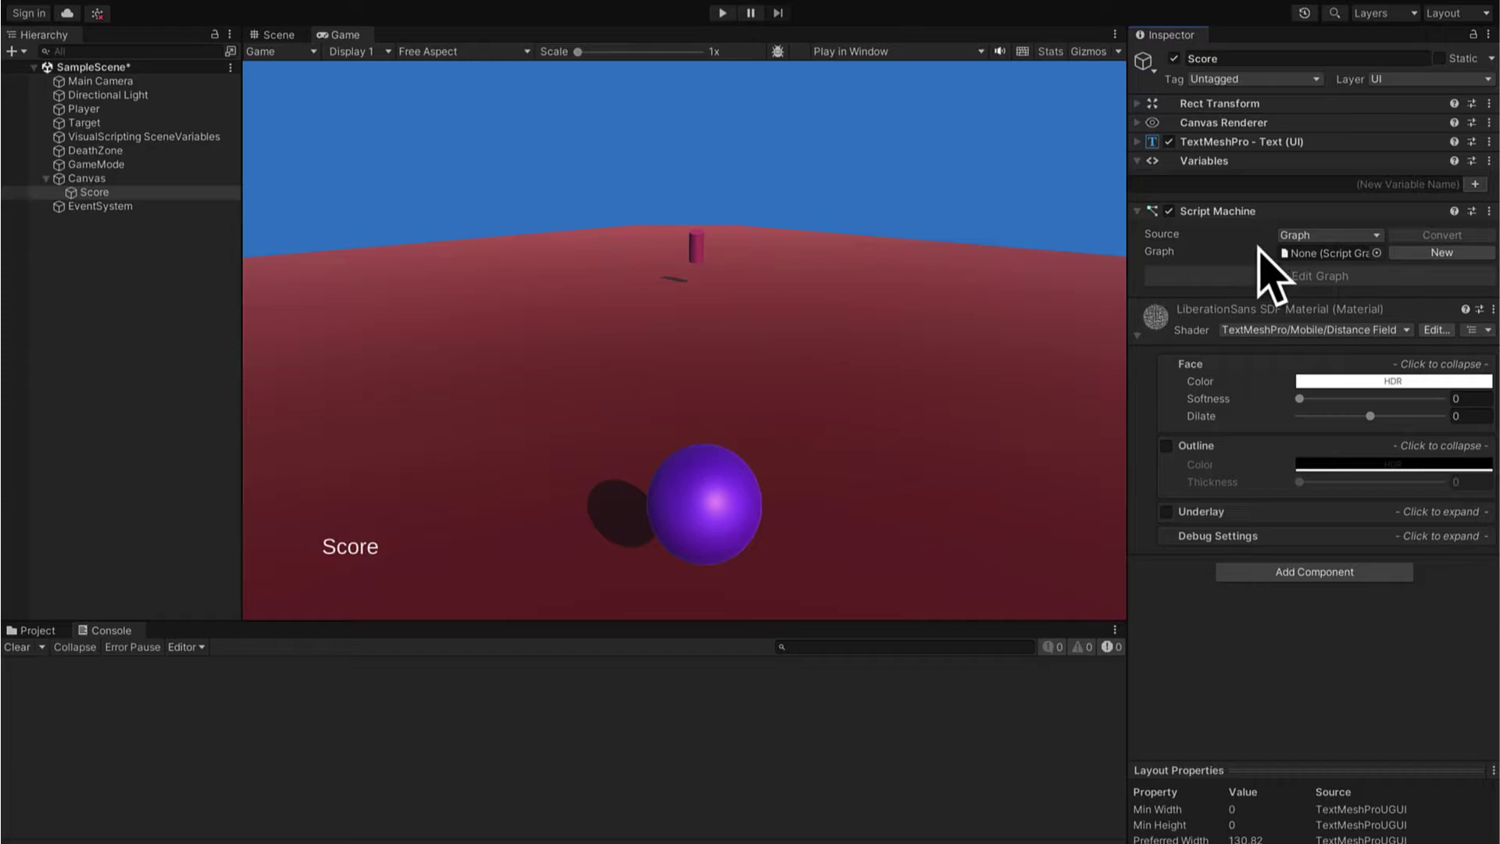
# - Create a new graph asset named Score for the Script Machine and open it for editing
pyautogui.click(1467, 253)
pyautogui.write('Score')
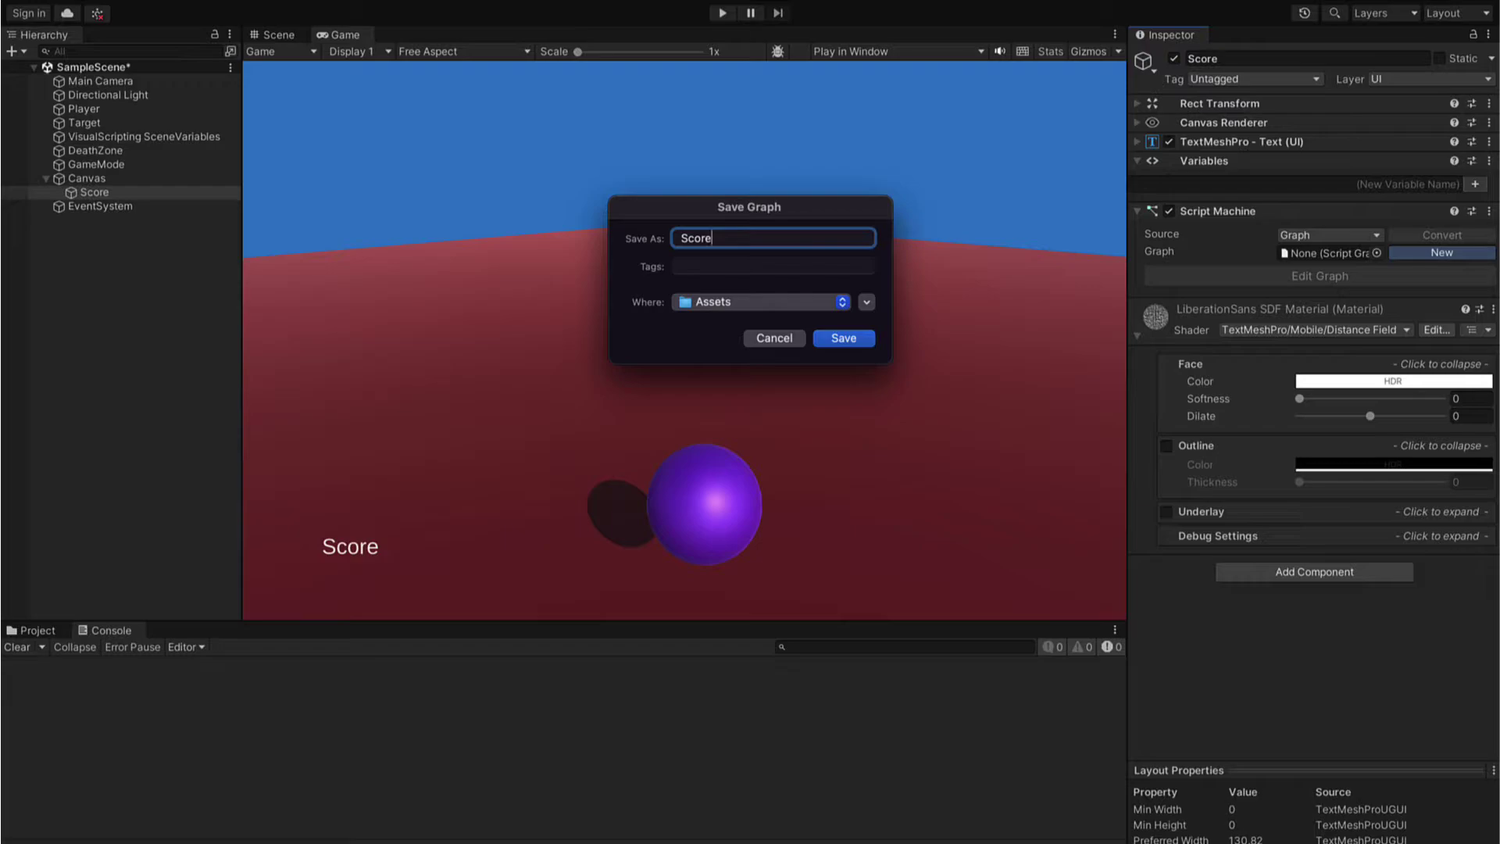
pyautogui.press('Return')
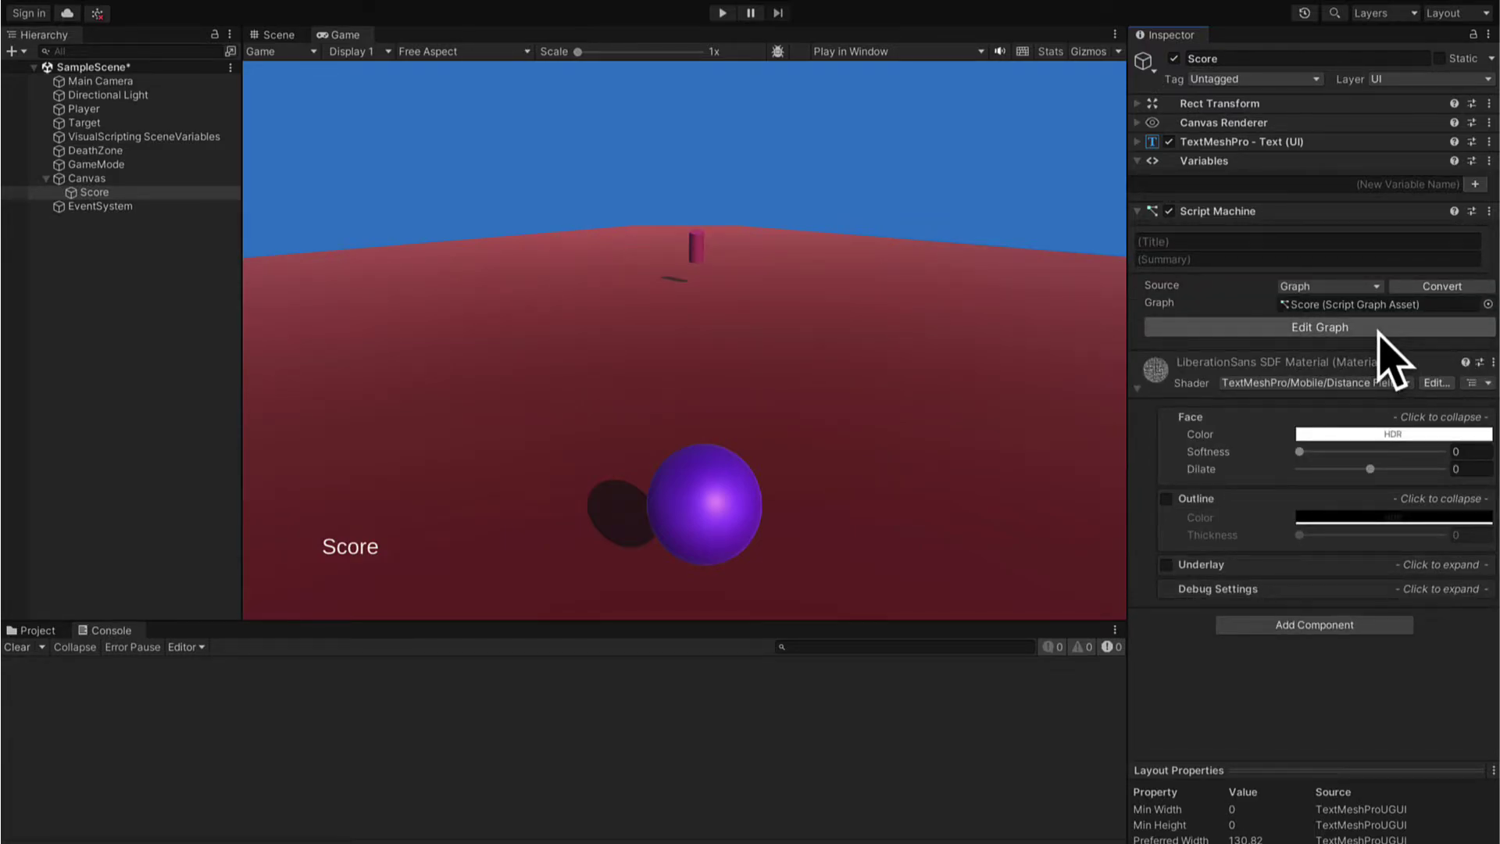
pyautogui.click(1301, 328)
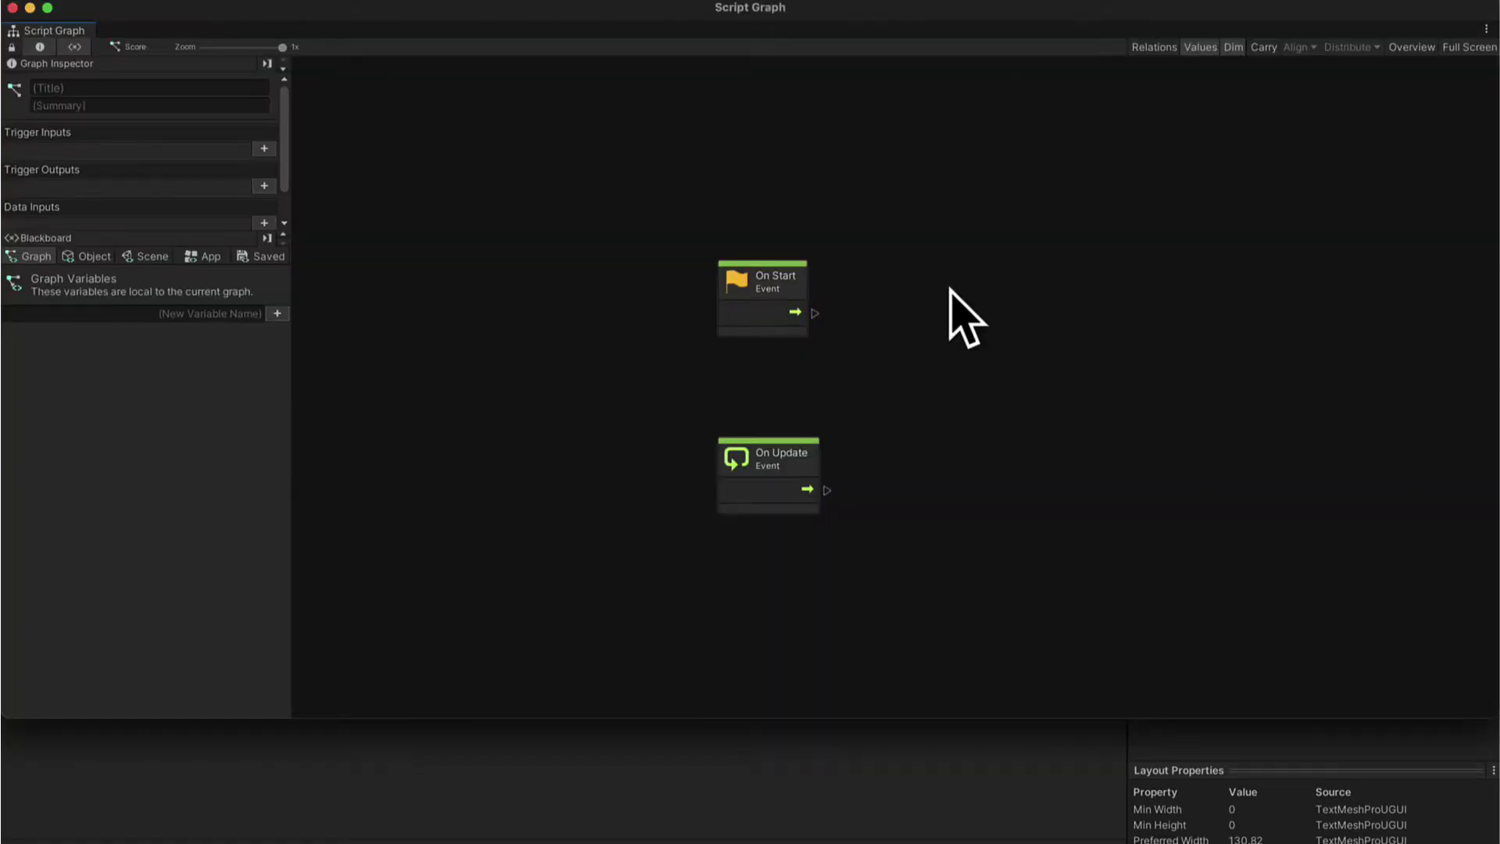
# - Maximize the Script Graph window and delete the On Update node, keeping On Start
pyautogui.click(48, 8)
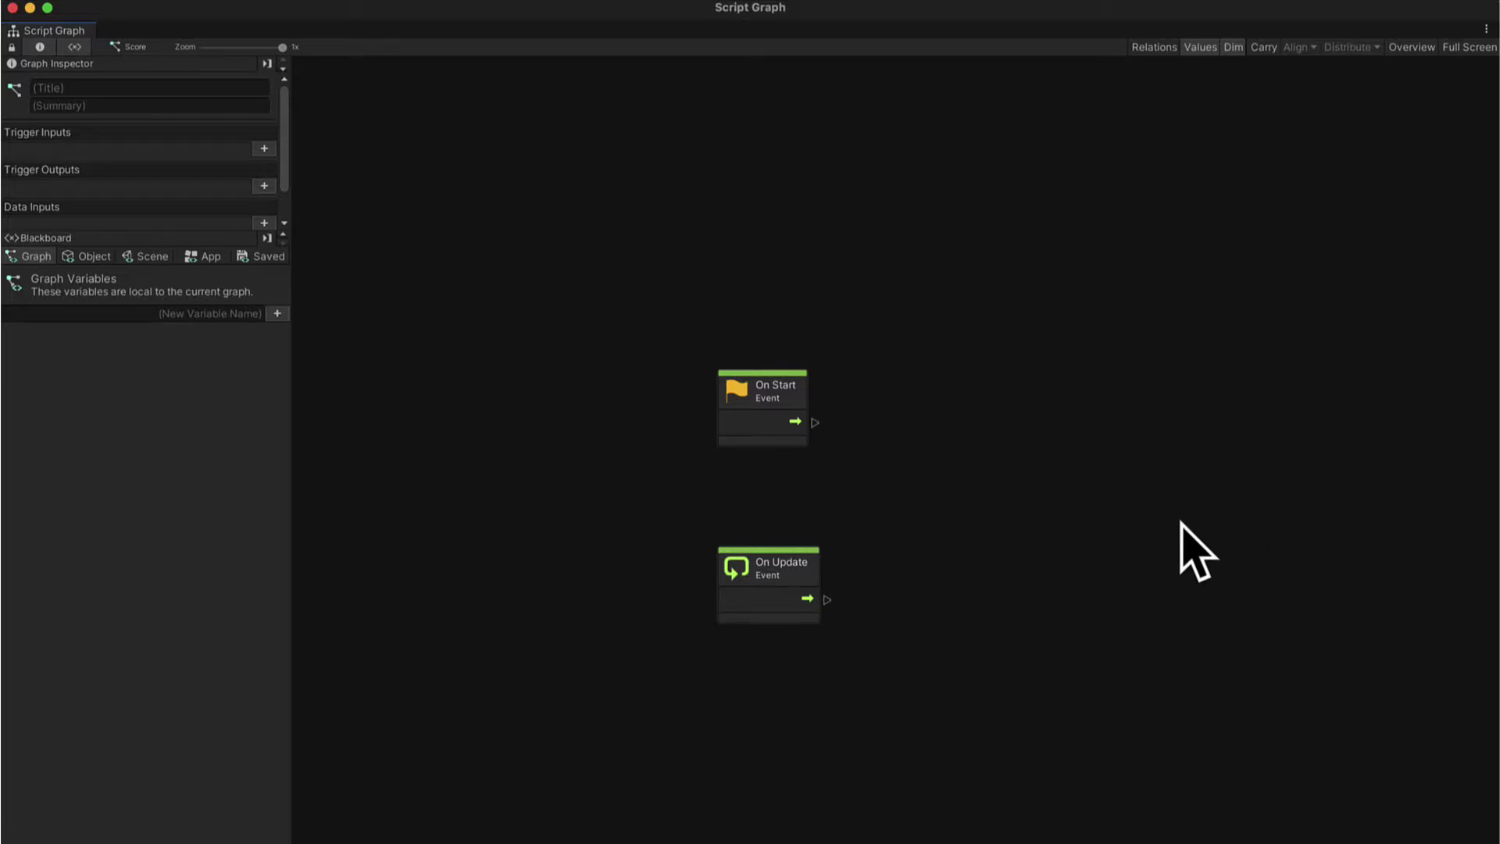
pyautogui.moveTo(770, 387); pyautogui.dragTo(570, 293)
pyautogui.moveTo(761, 545); pyautogui.dragTo(575, 435)
pyautogui.press('Delete')
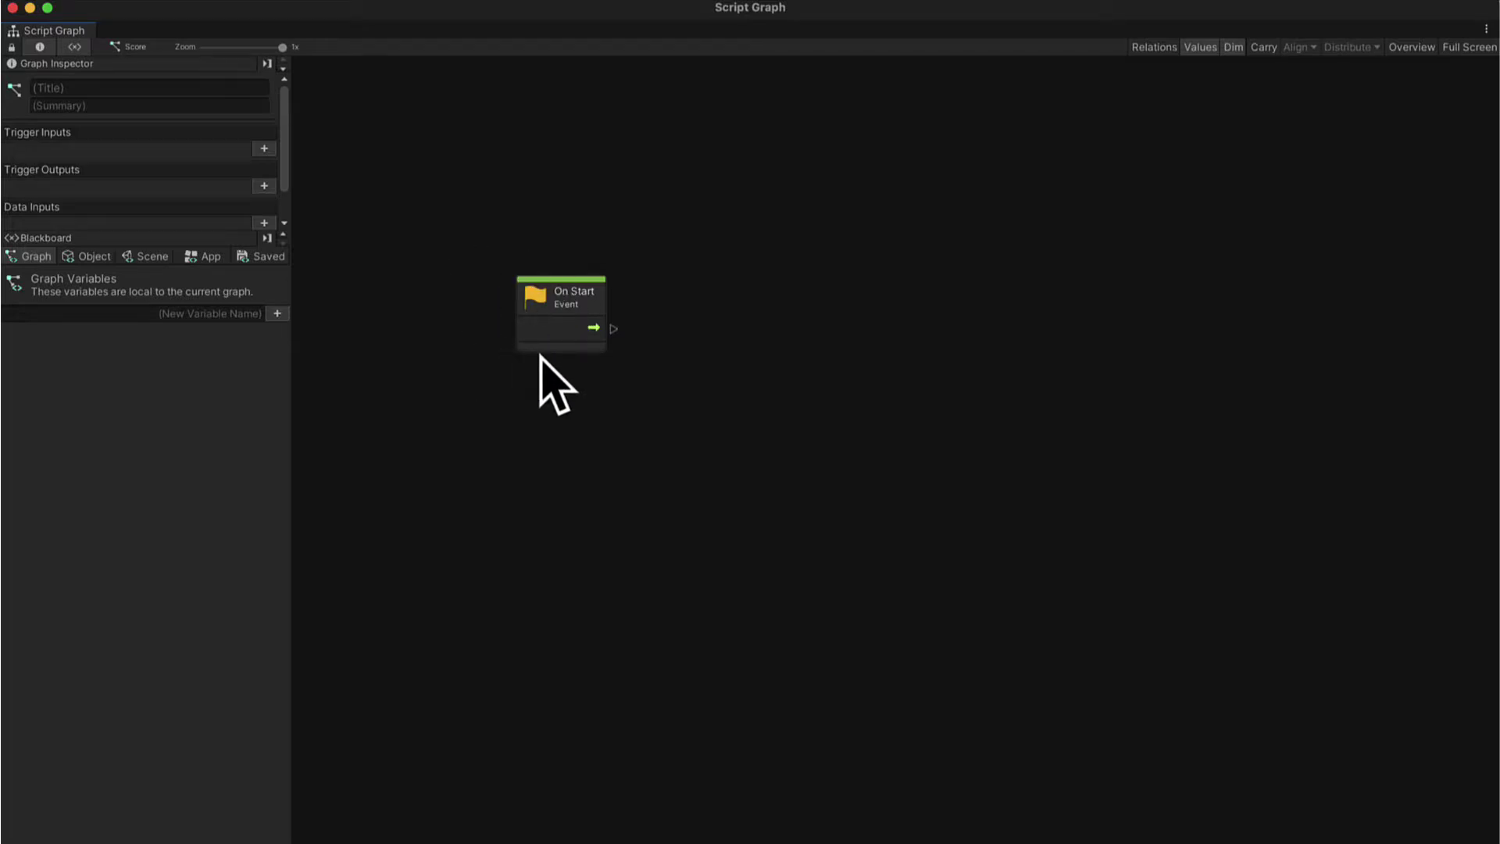
pyautogui.moveTo(589, 305); pyautogui.dragTo(555, 218)
# - Add a Custom Event node below On Start and name it UpdateScoreText
pyautogui.rightClick(522, 329)
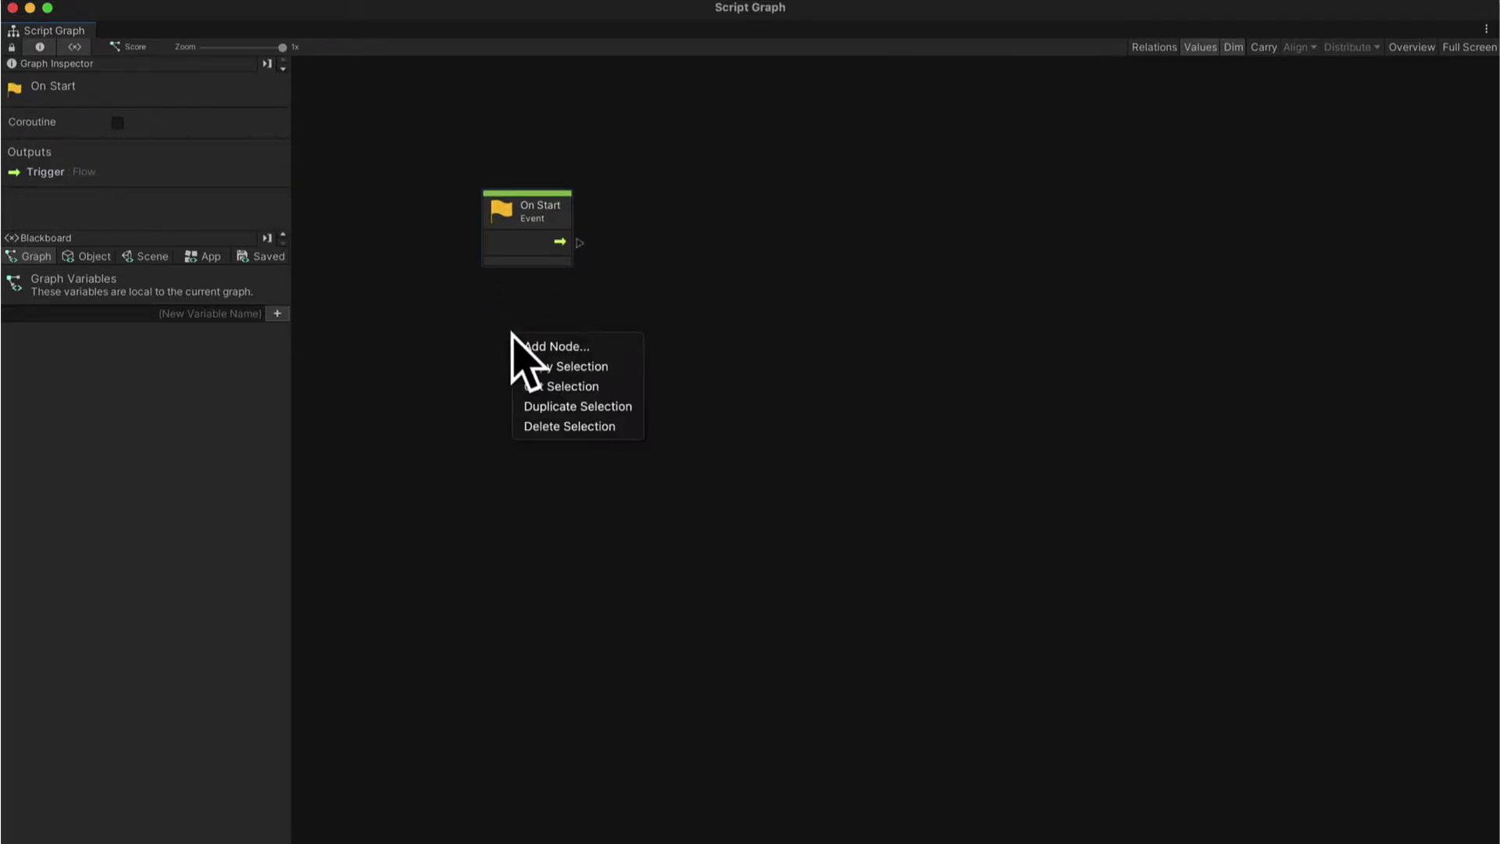
pyautogui.click(600, 346)
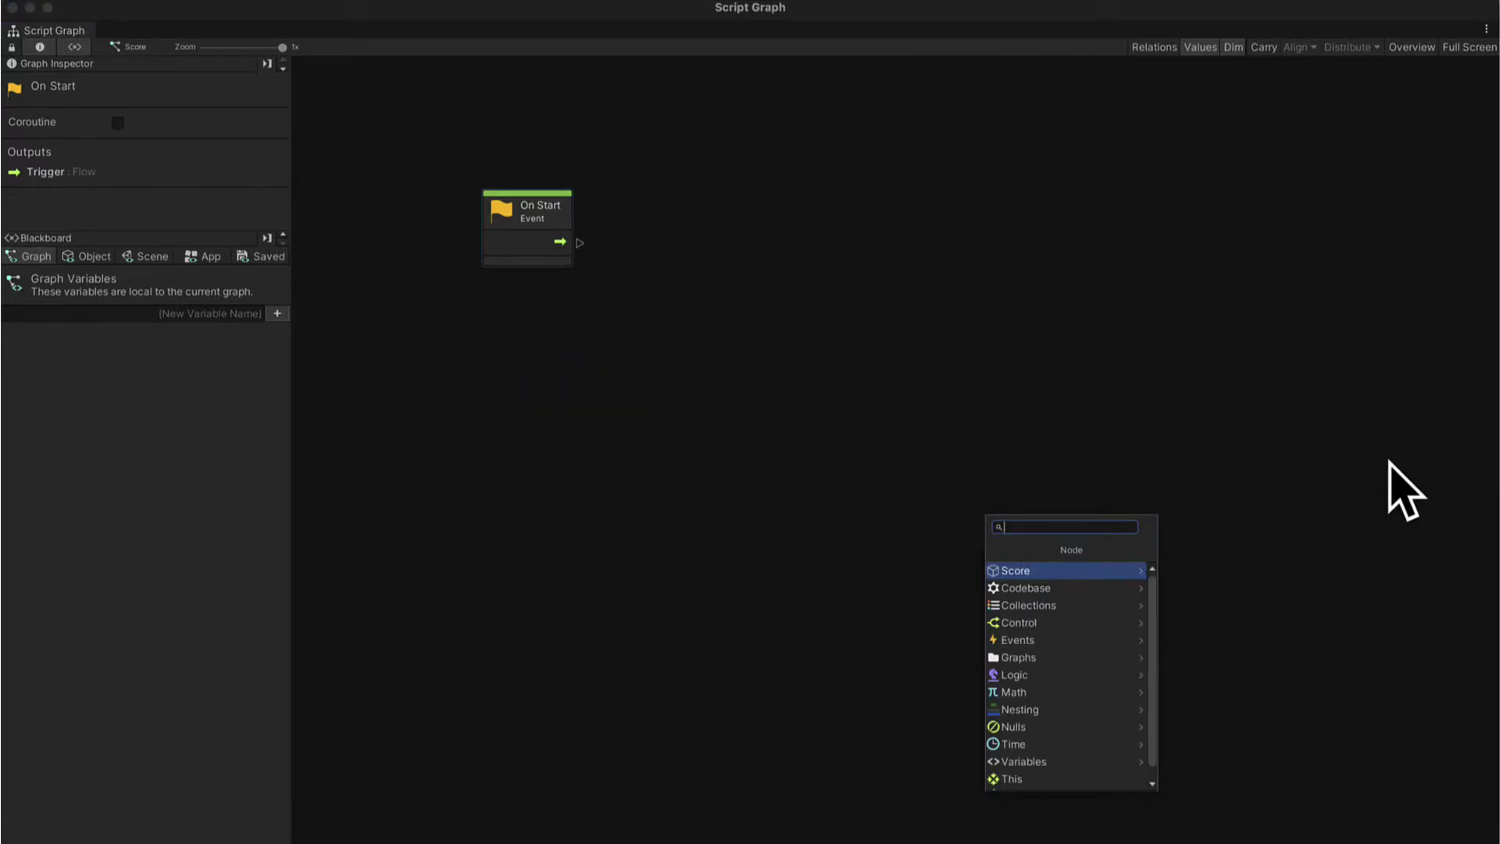
pyautogui.write('custom')
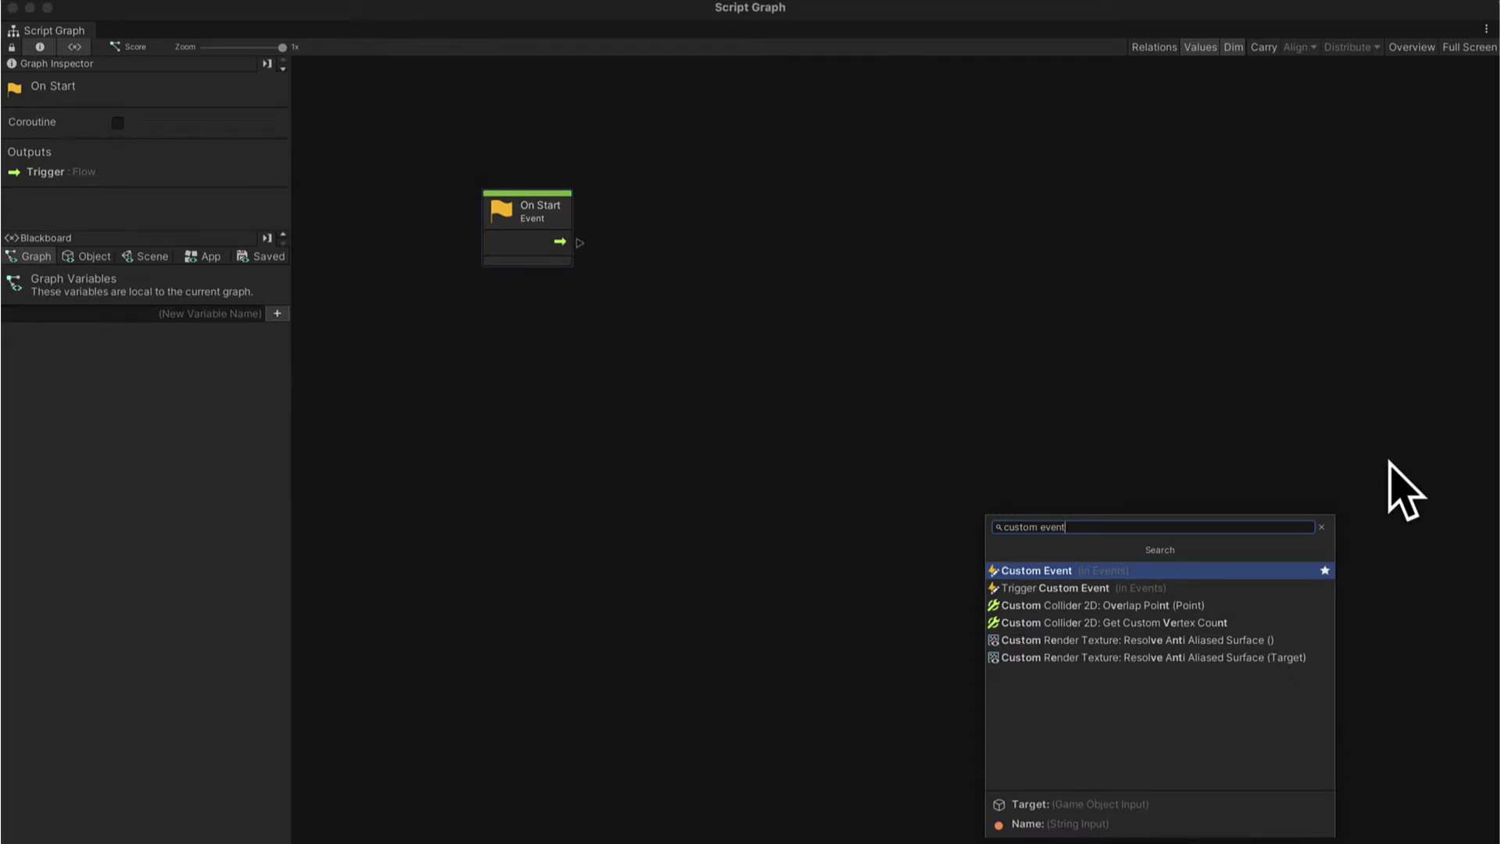
pyautogui.write(' event')
pyautogui.press('Return')
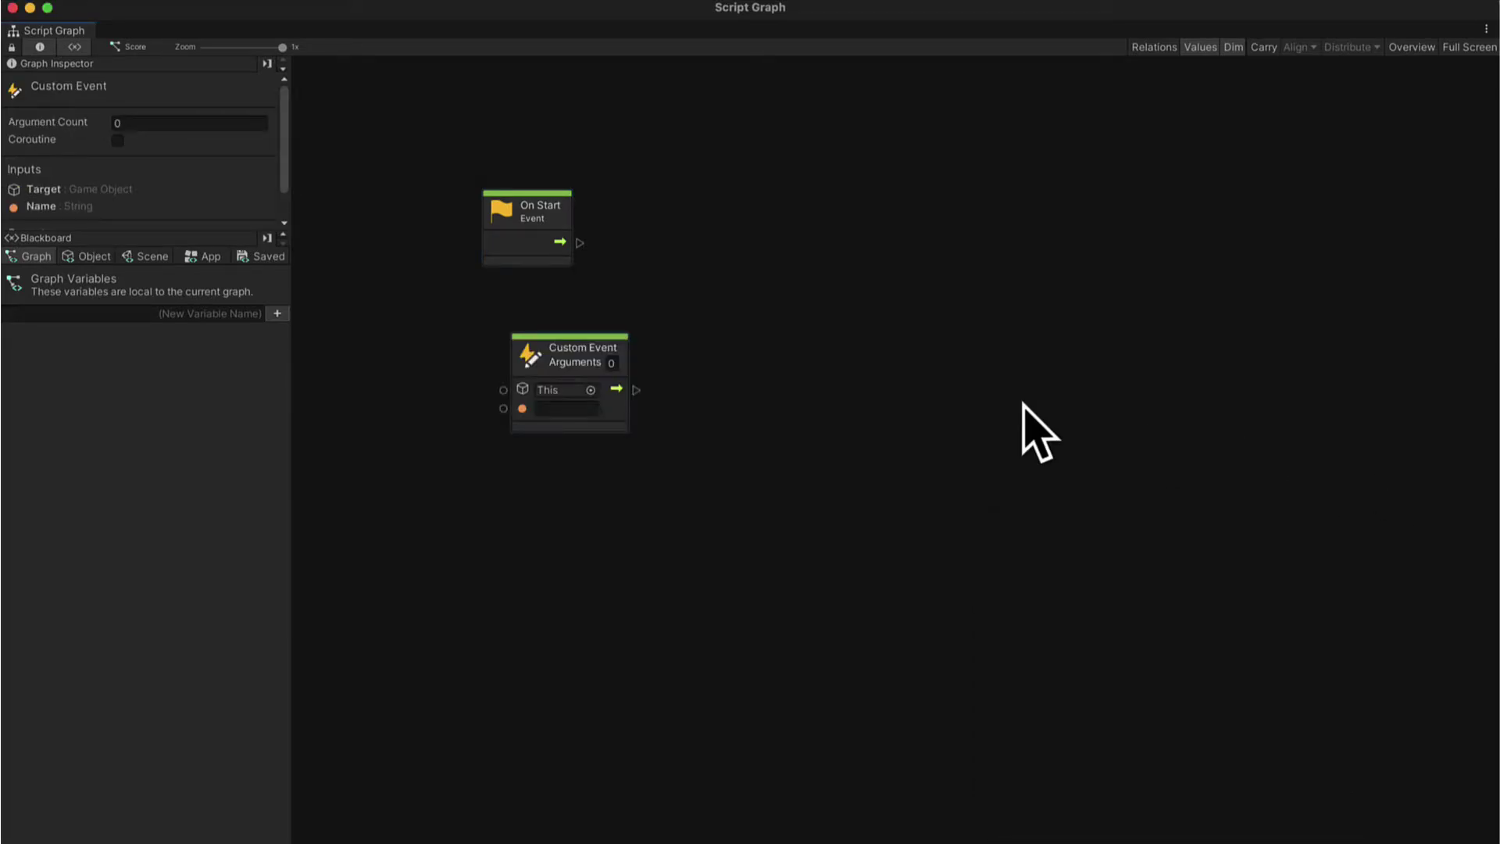
pyautogui.moveTo(619, 368); pyautogui.dragTo(593, 383)
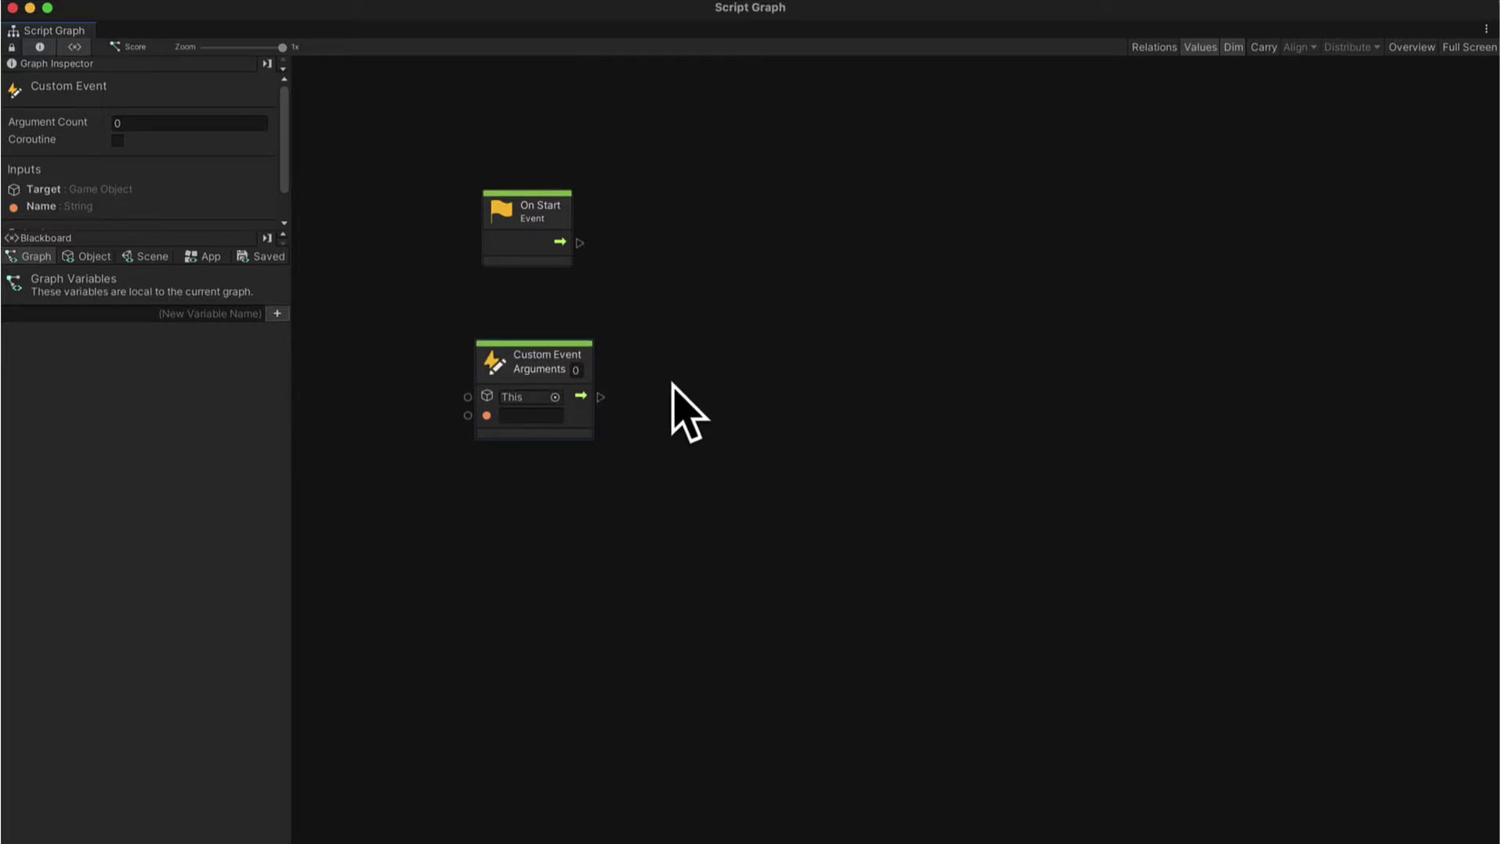
pyautogui.click(532, 416)
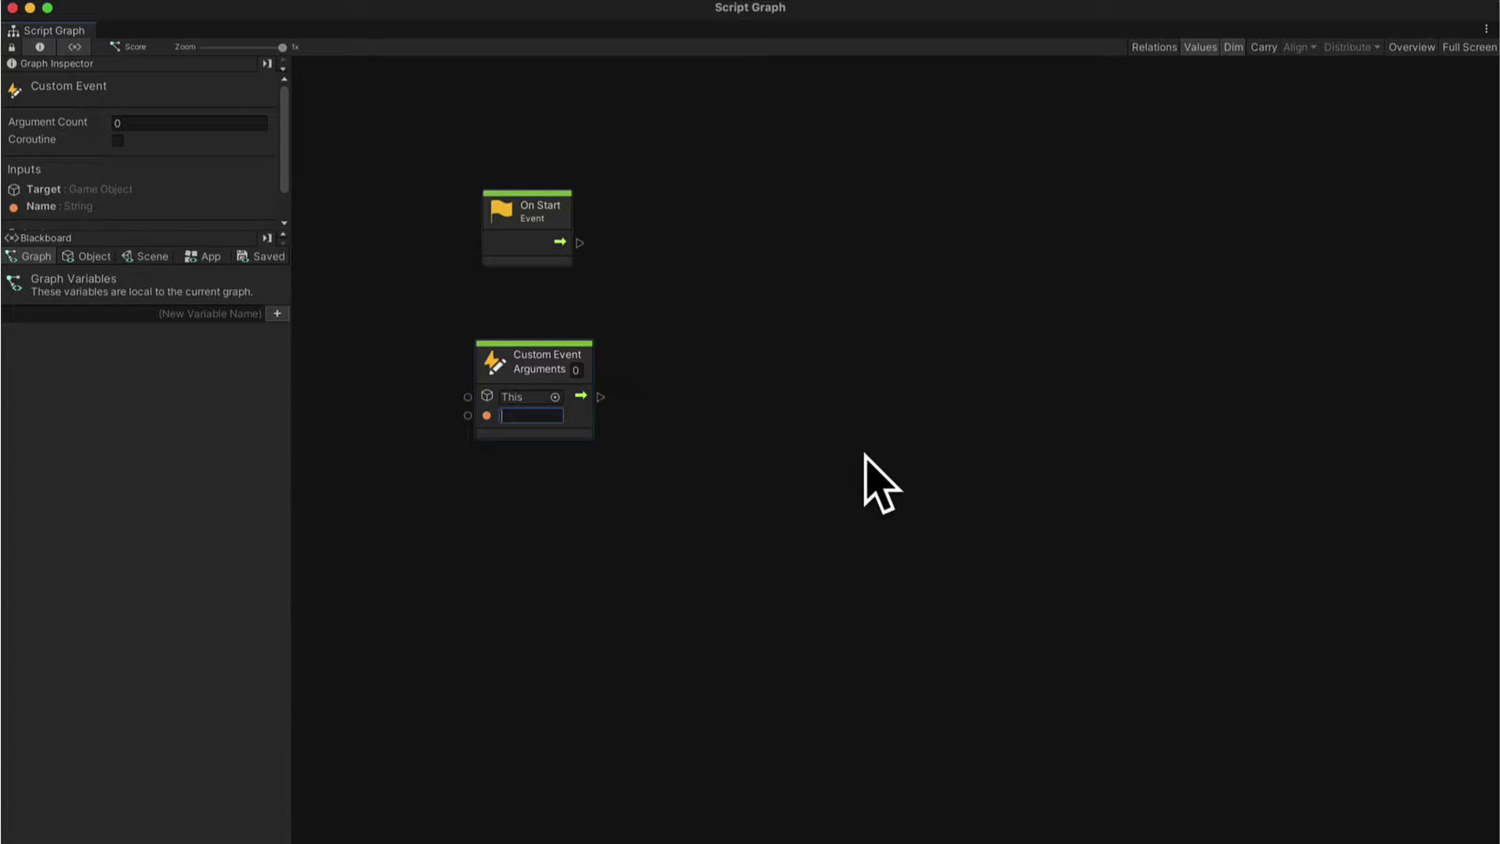
pyautogui.write('UpdateScoreText')
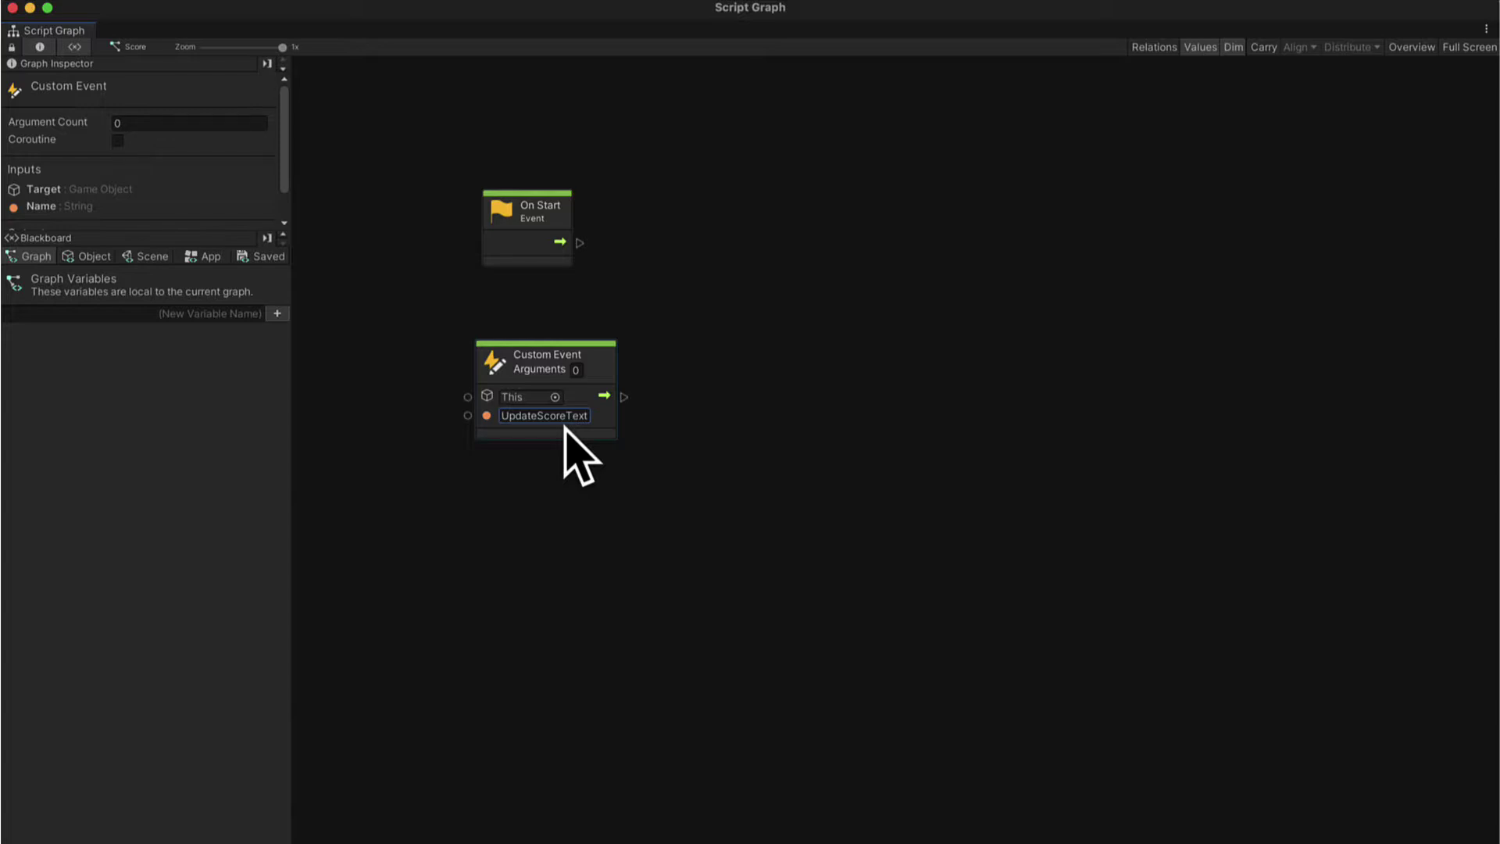
pyautogui.click(672, 442)
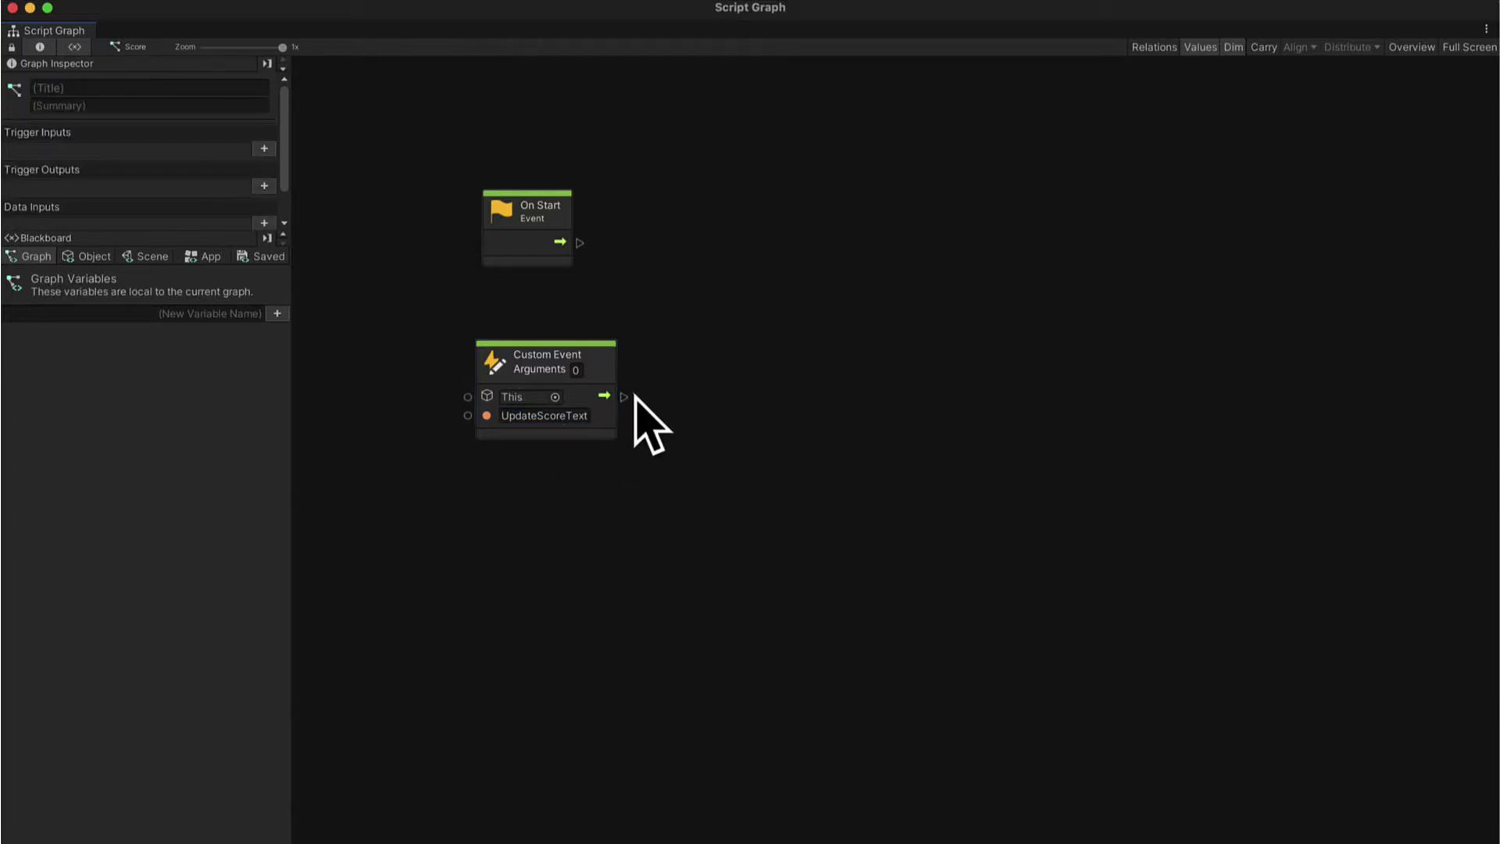
# - Add a Text Mesh: Set Text node from the Custom Event output, then delete it
pyautogui.moveTo(624, 397); pyautogui.dragTo(769, 389)
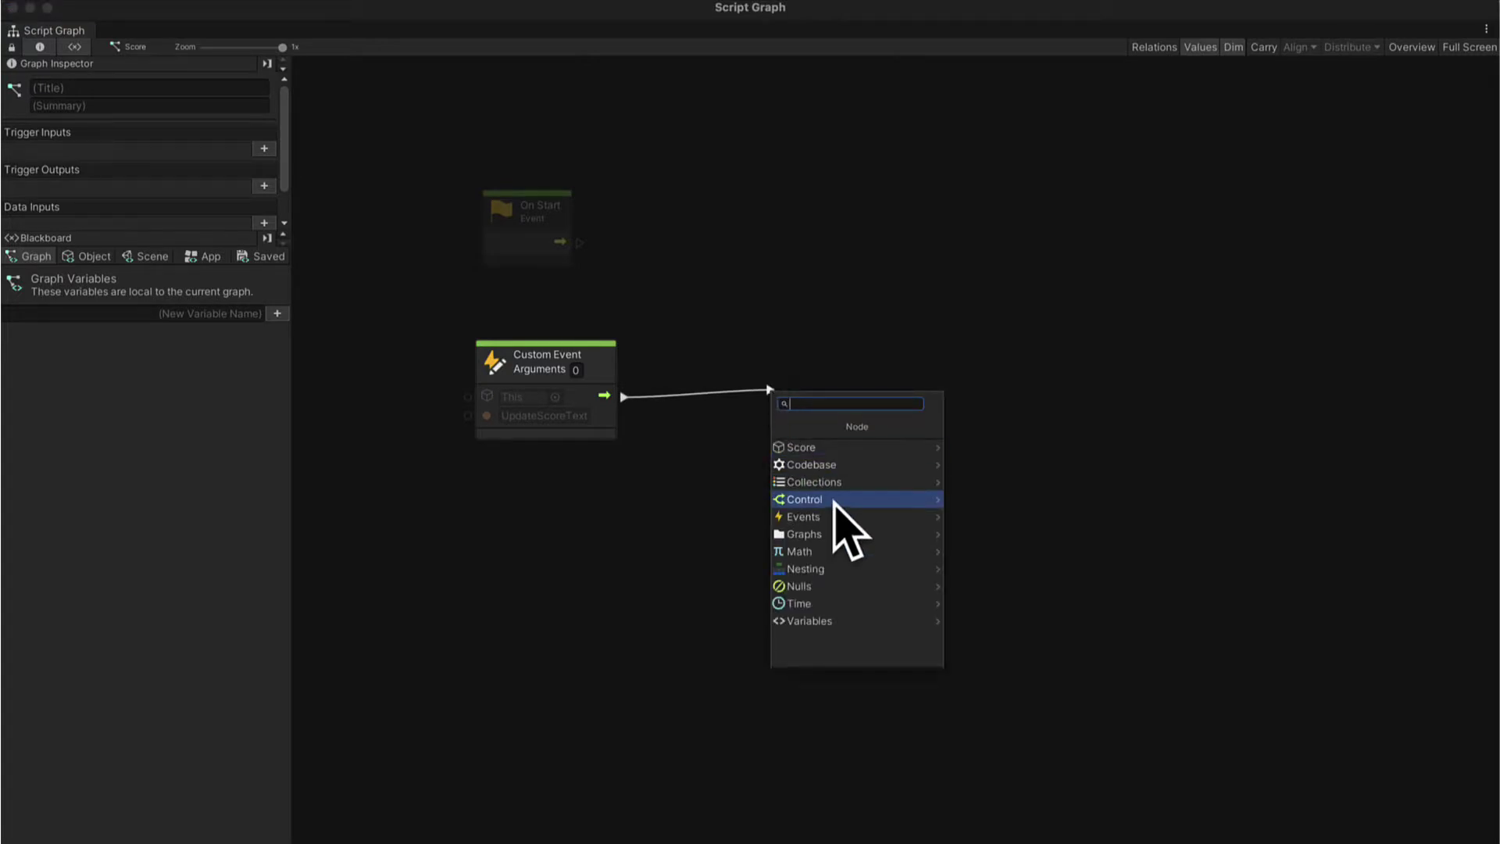
pyautogui.write('text mesh pro')
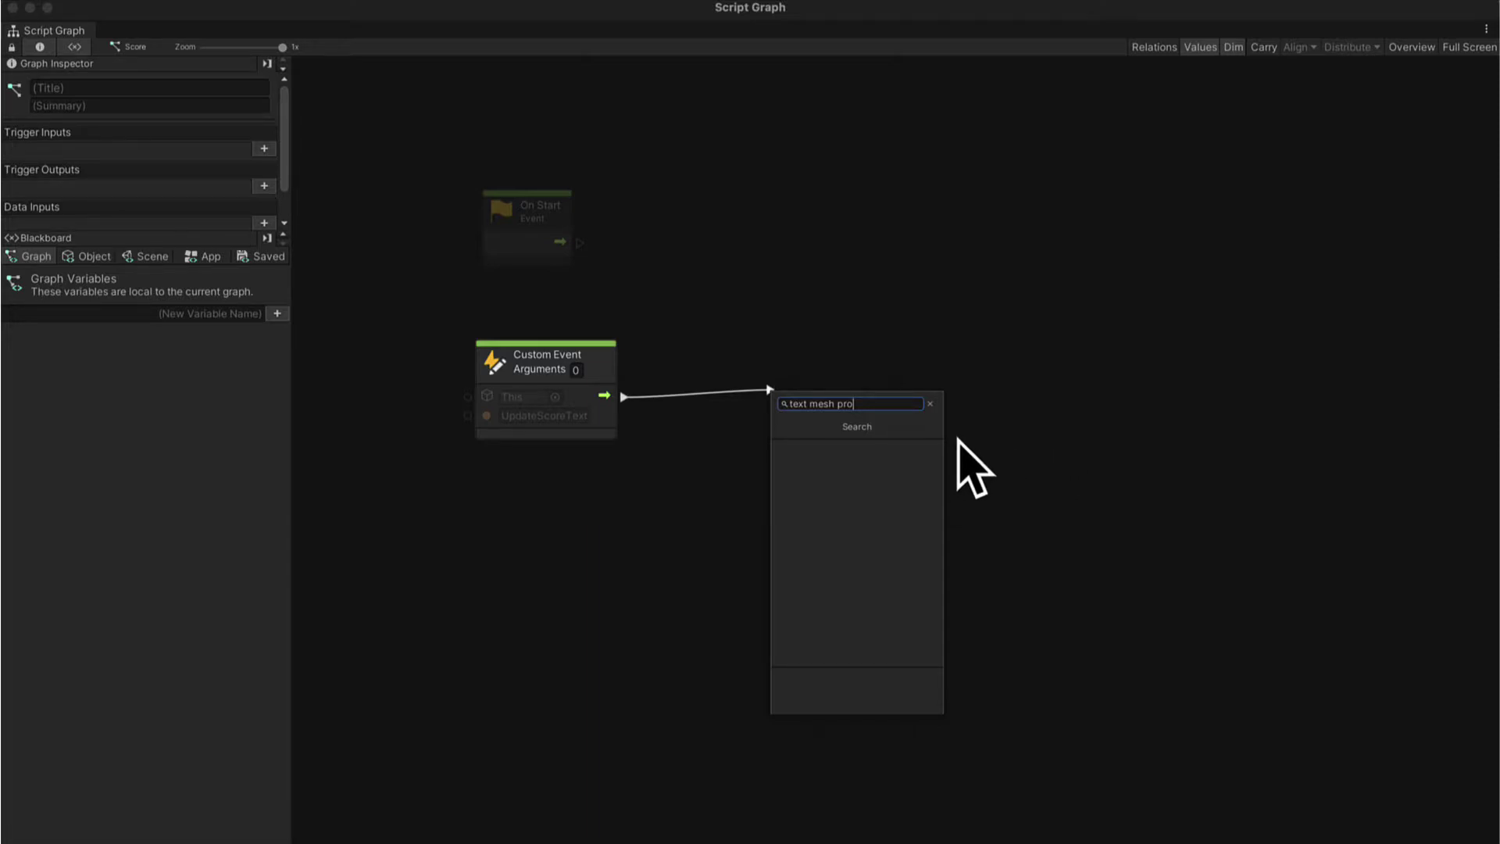
pyautogui.press('super+a')
pyautogui.write('set text')
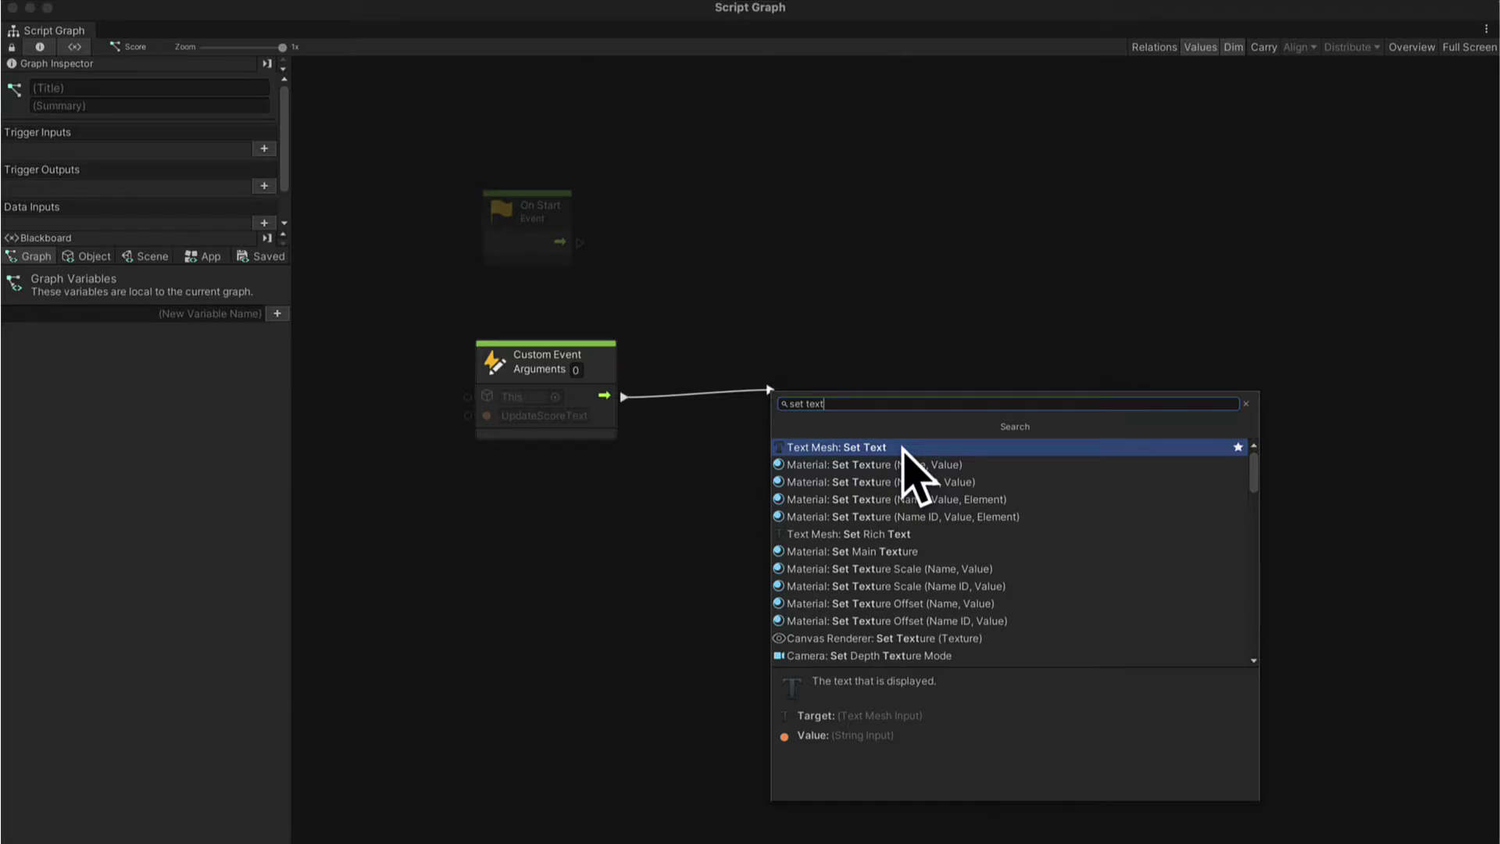
pyautogui.click(861, 447)
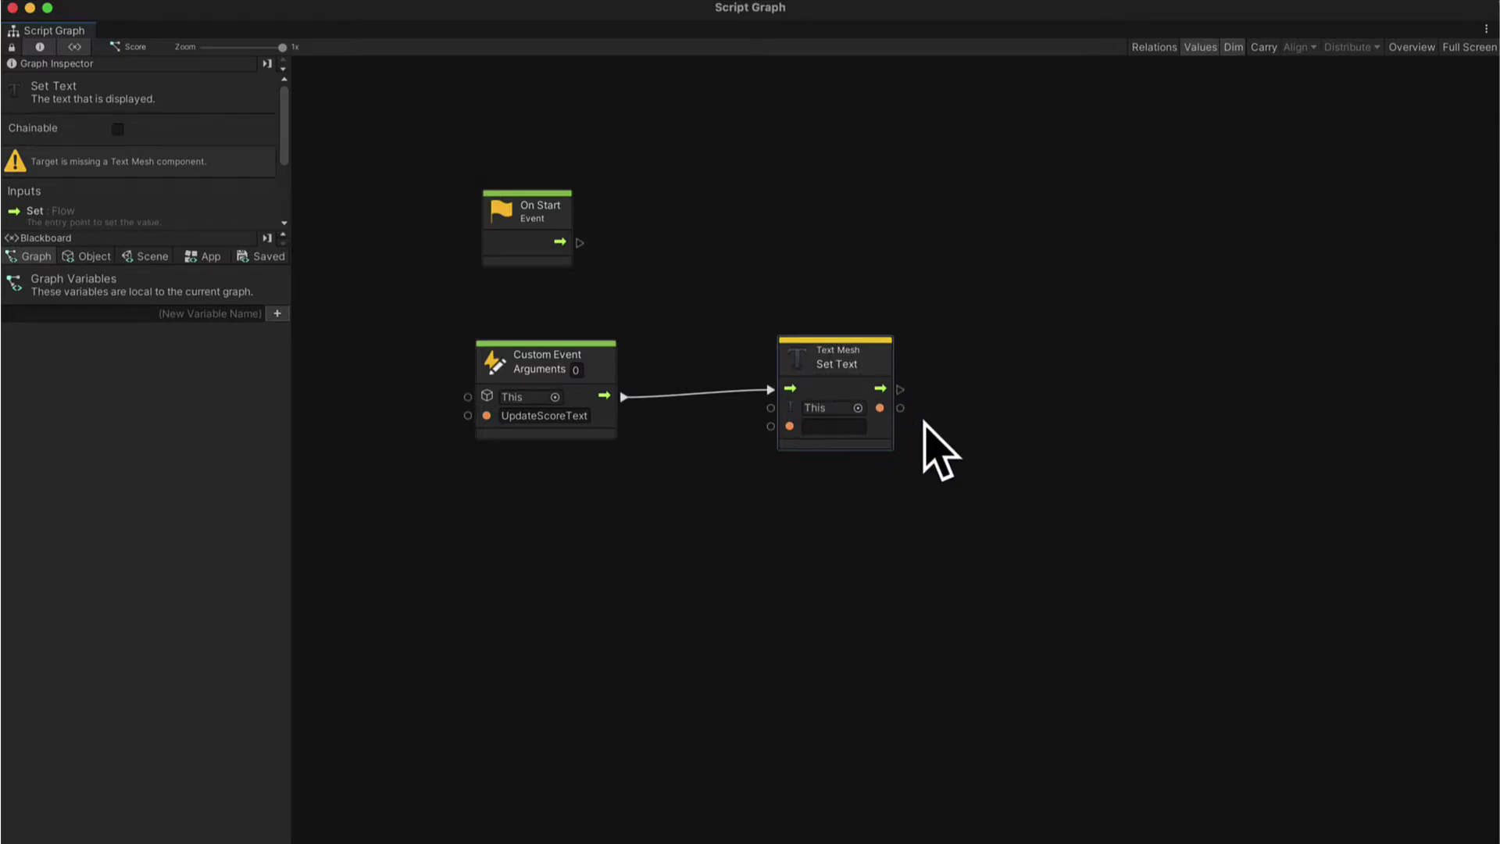
pyautogui.press('Delete')
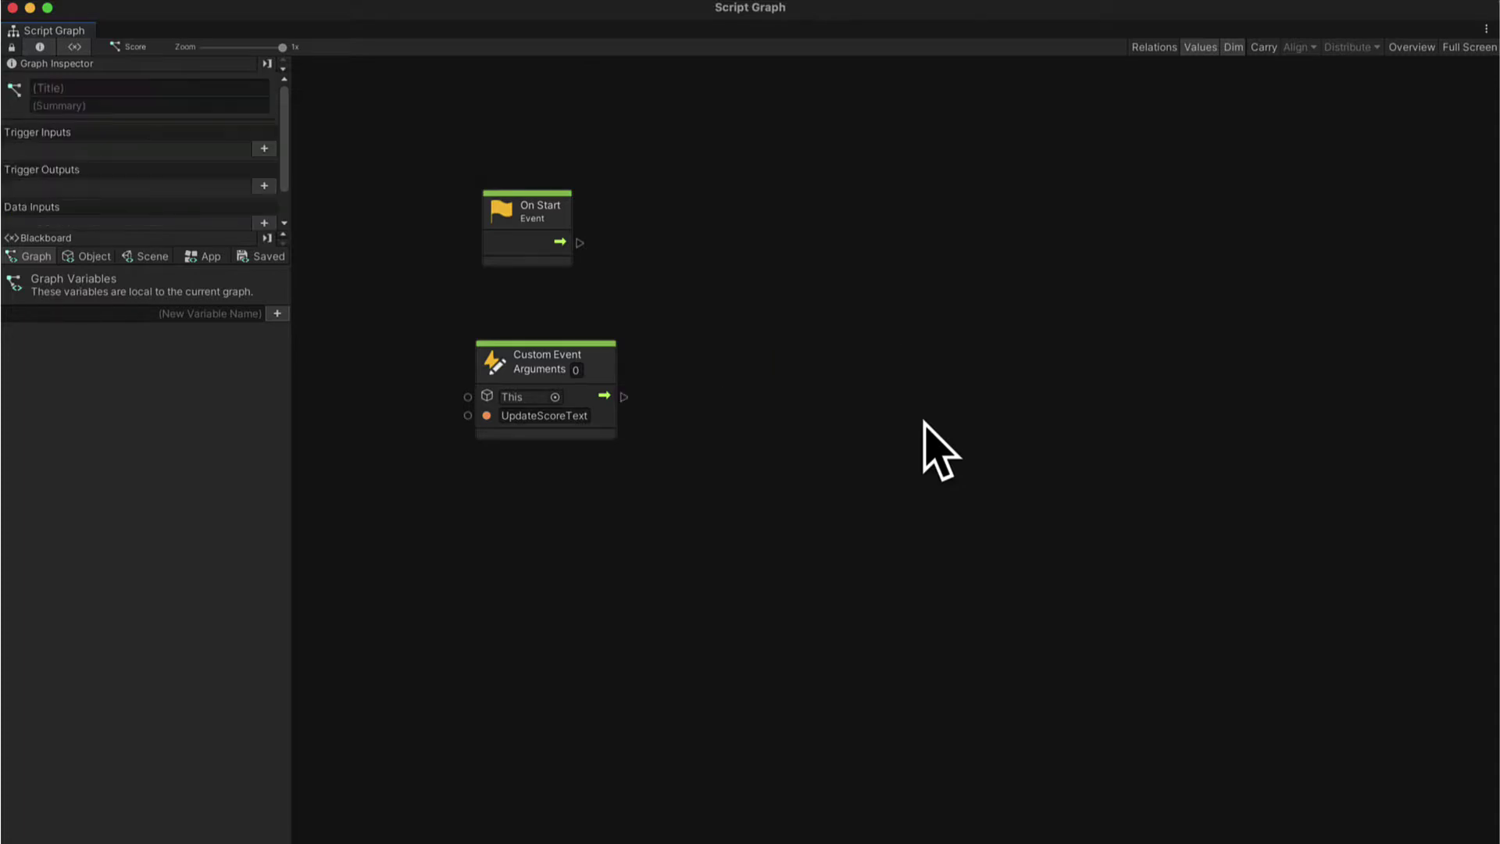
# - Close the graph editor, collapse Score's TextMeshPro and Variables components, and reopen the Score graph
pyautogui.click(12, 8)
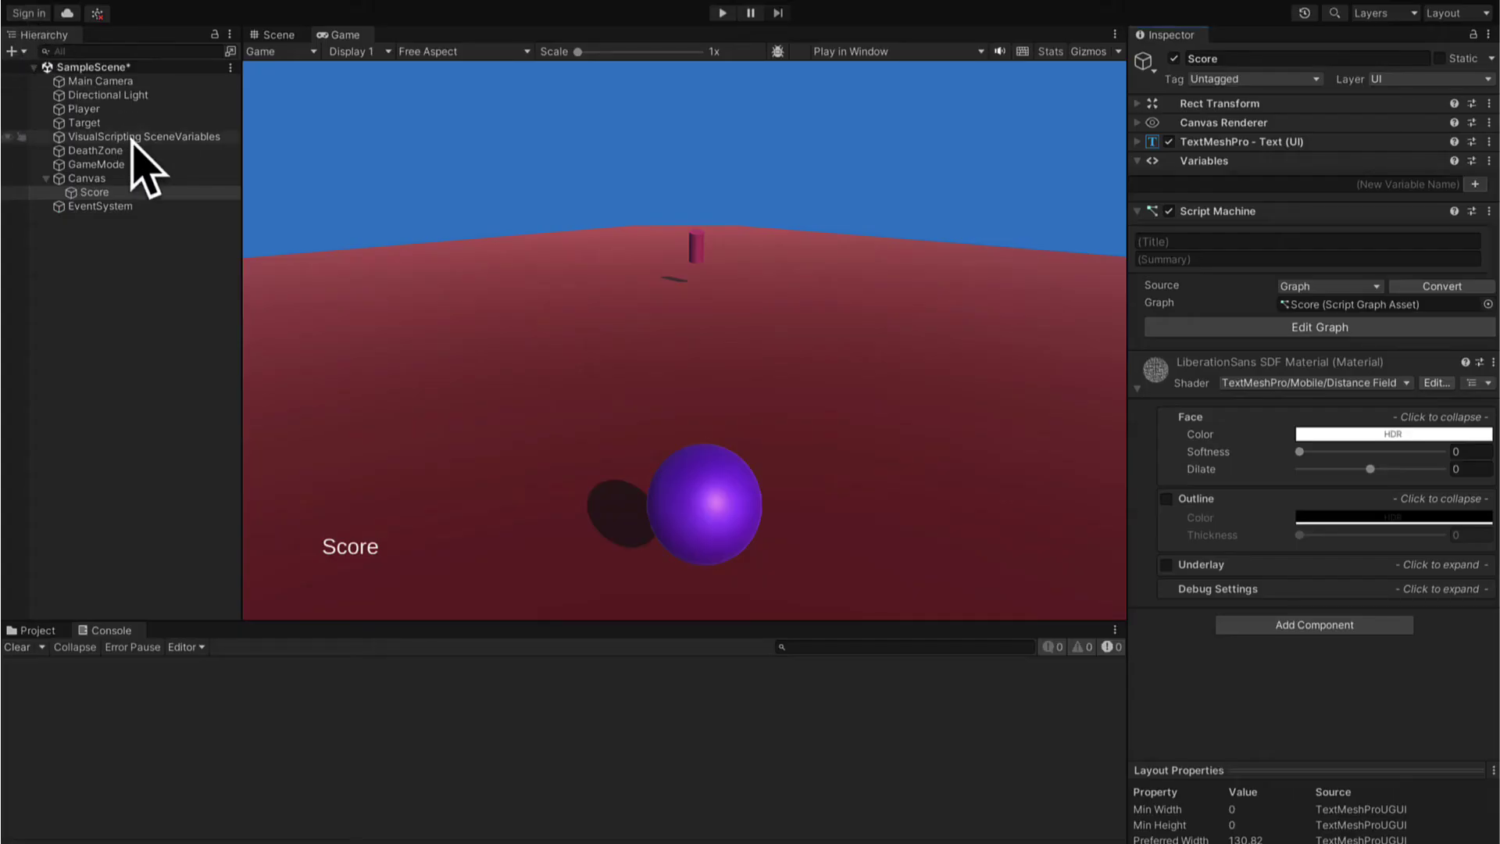
pyautogui.click(125, 192)
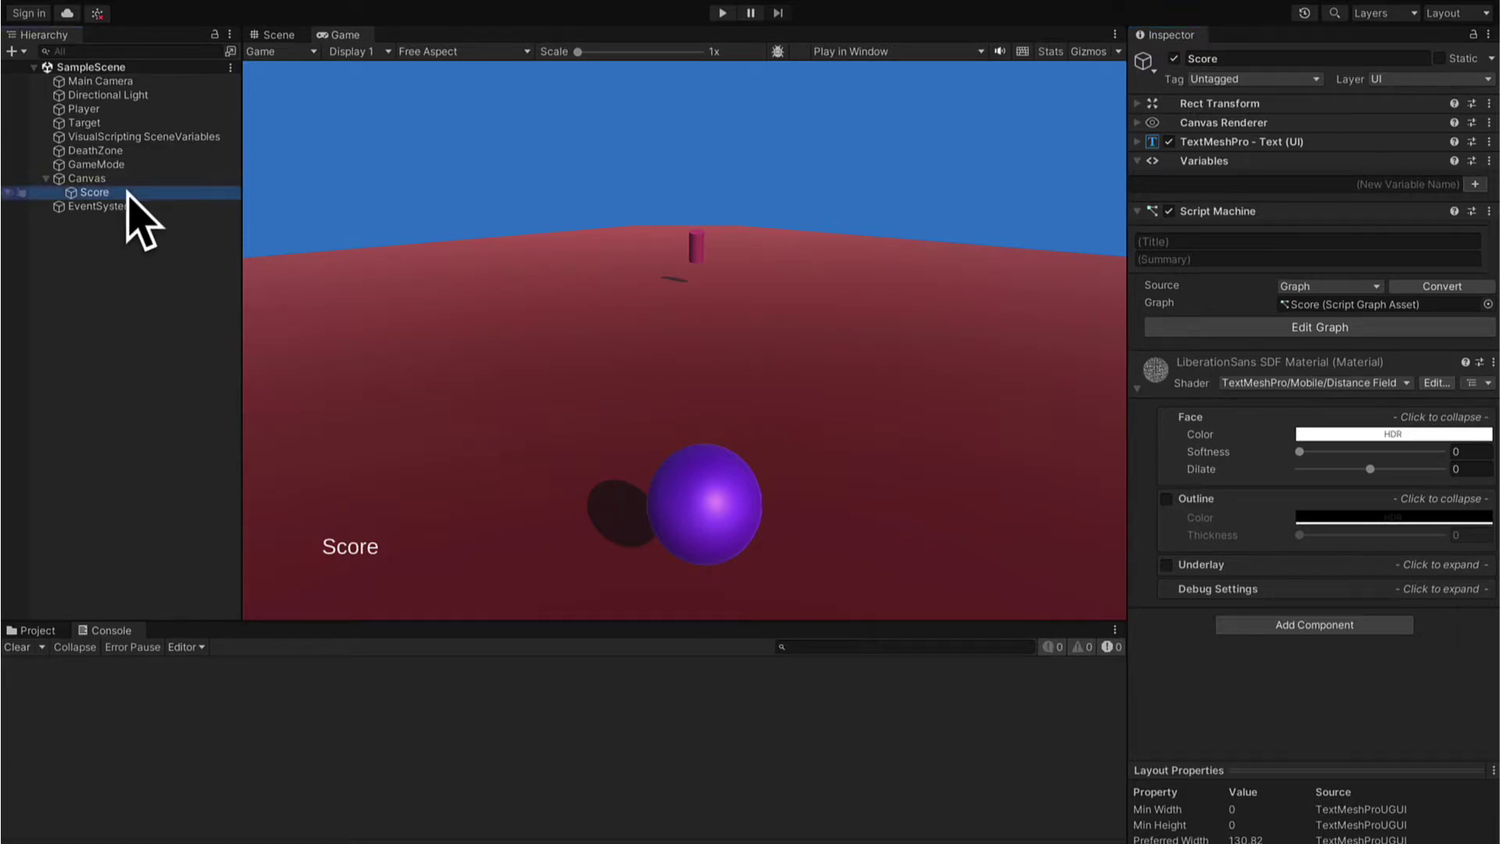
pyautogui.click(1142, 143)
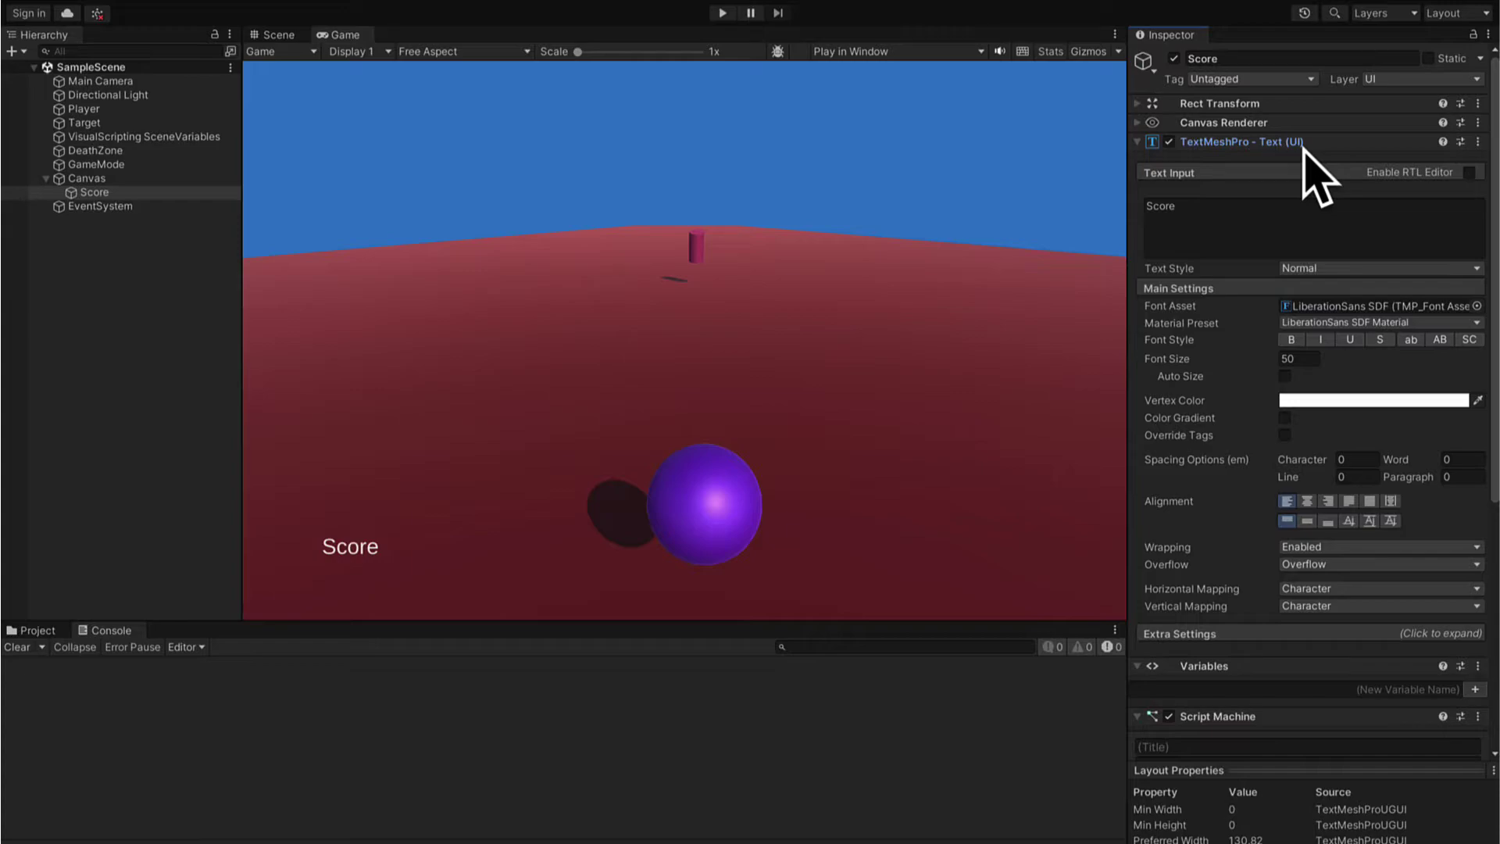
pyautogui.click(1139, 142)
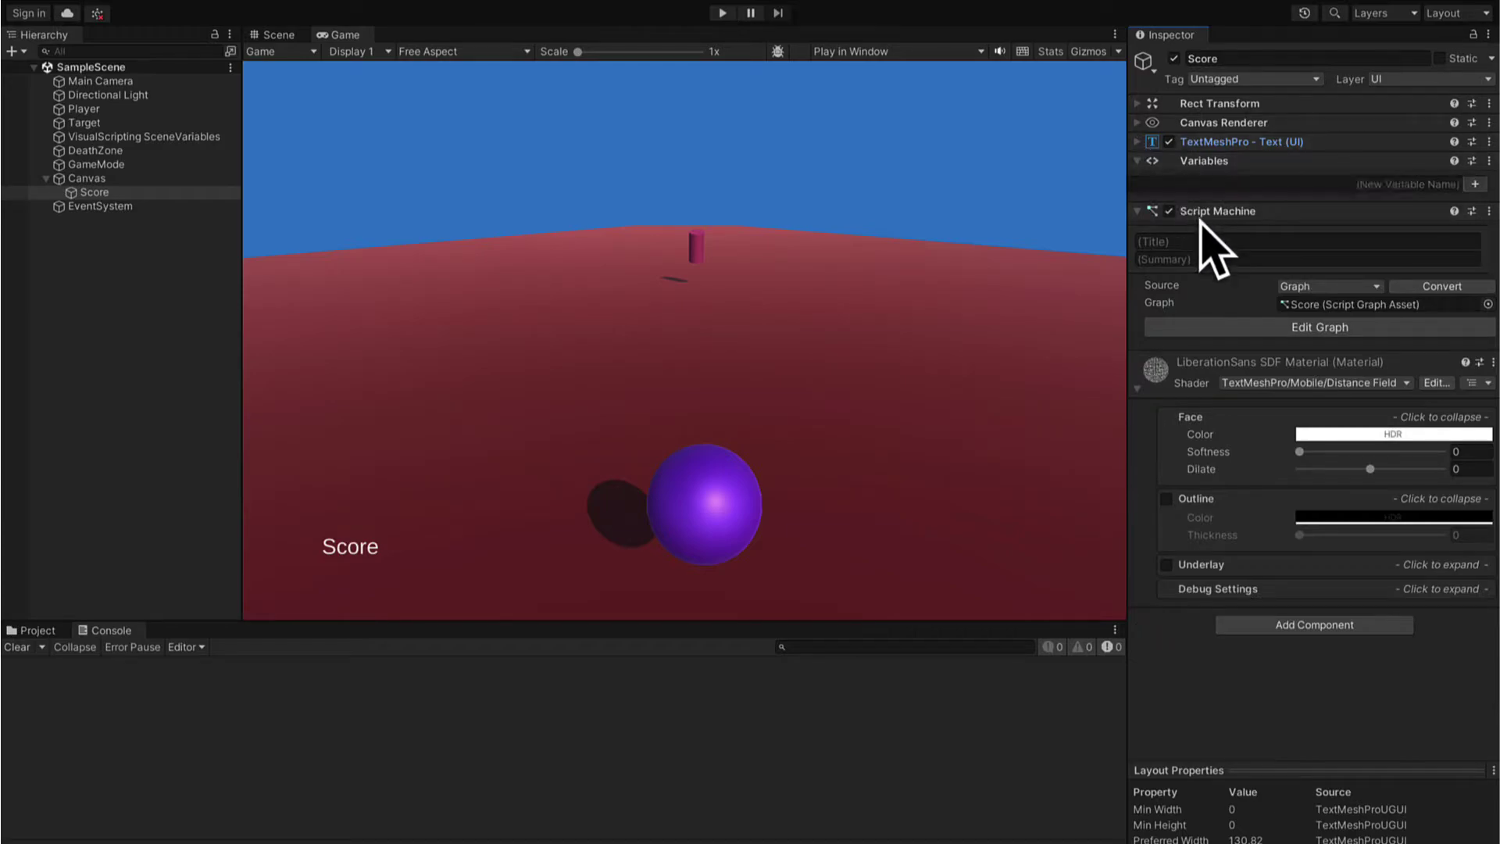
pyautogui.click(1138, 162)
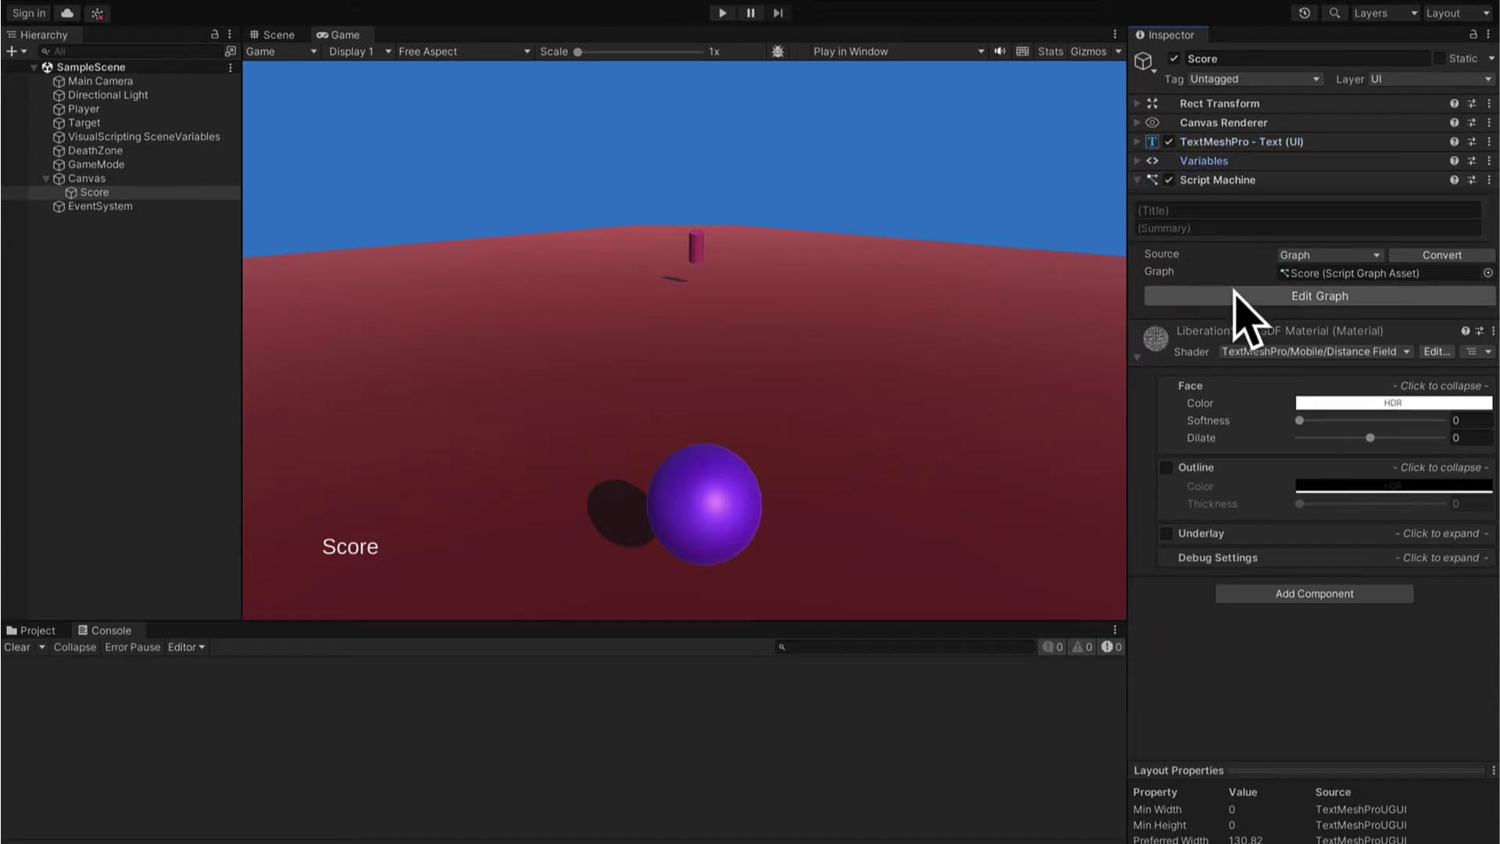
pyautogui.click(1232, 295)
pyautogui.rightClick(784, 339)
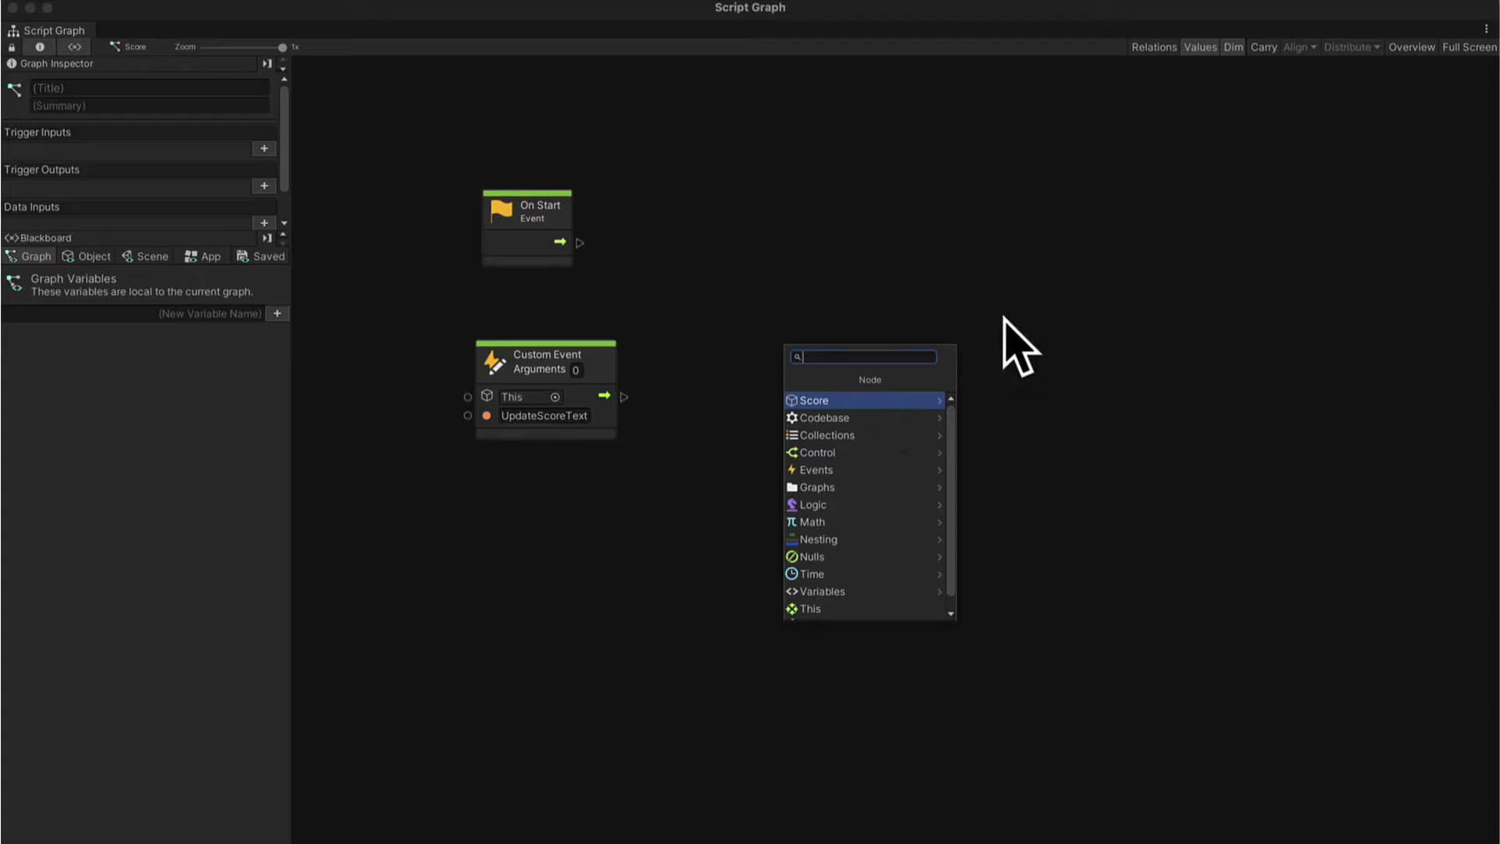
# - Search the node finder for 'text mesh pro ugui', then clear the search and dismiss the finder
pyautogui.write('text mesh pro')
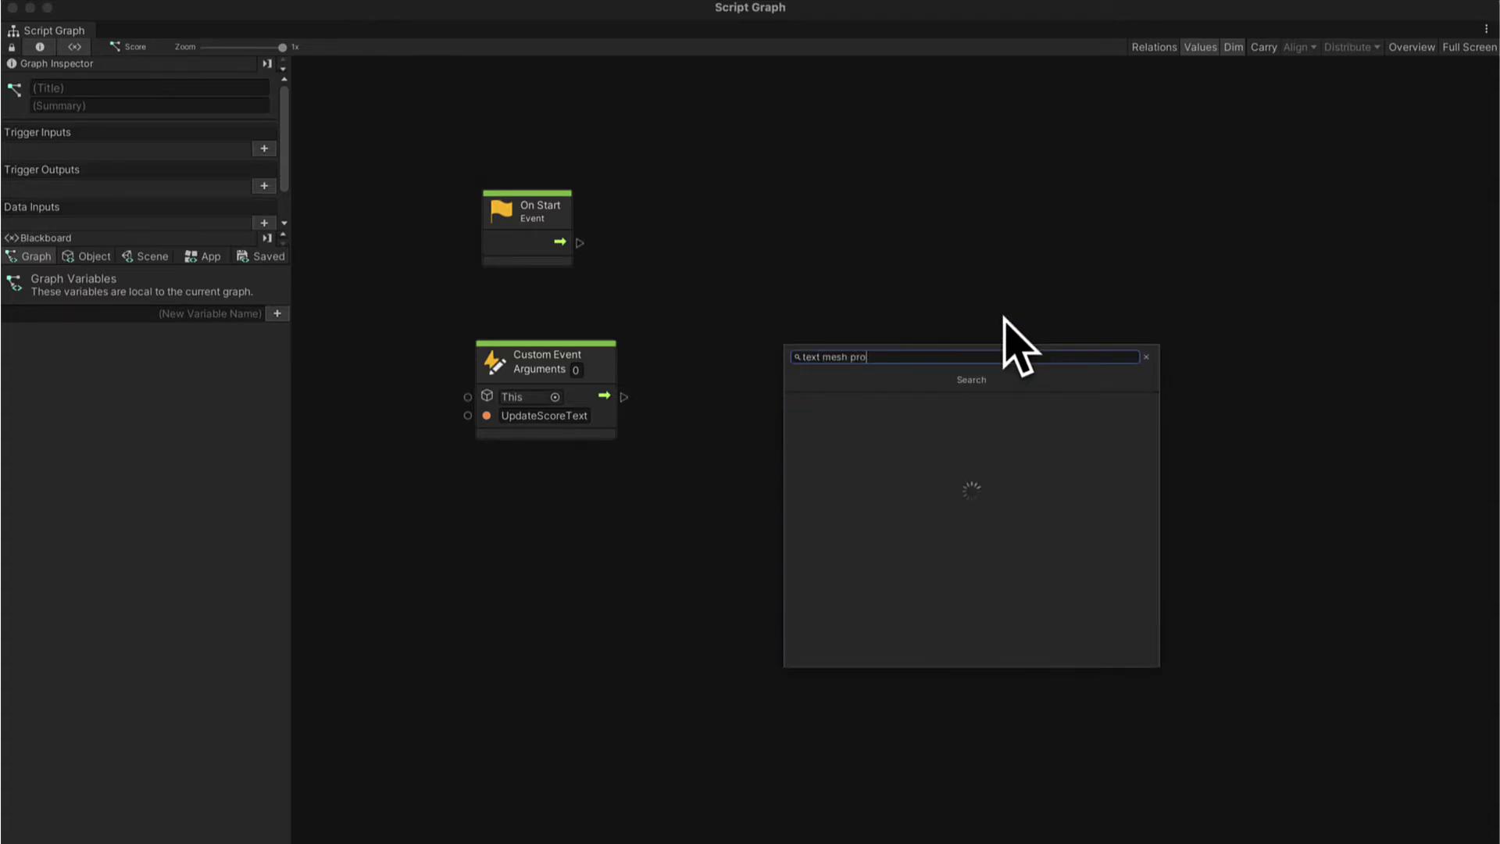
pyautogui.write(' ugui')
pyautogui.press('BackSpace')
pyautogui.press('BackSpace')
pyautogui.press('BackSpace')
pyautogui.press('BackSpace')
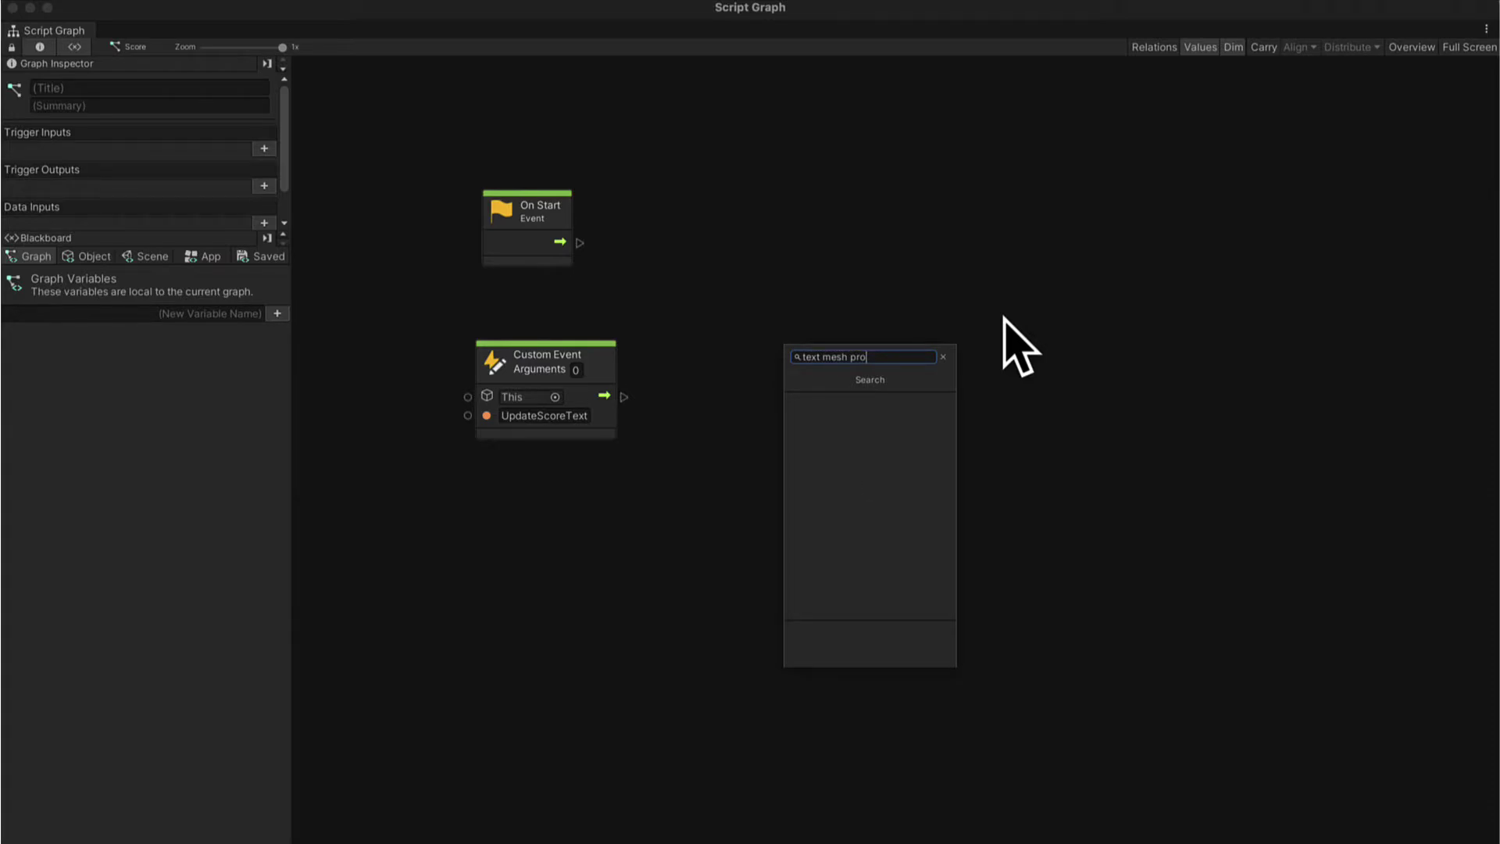
pyautogui.hotkey('ctrl', 'a')
pyautogui.press('BackSpace')
pyautogui.click(1014, 317)
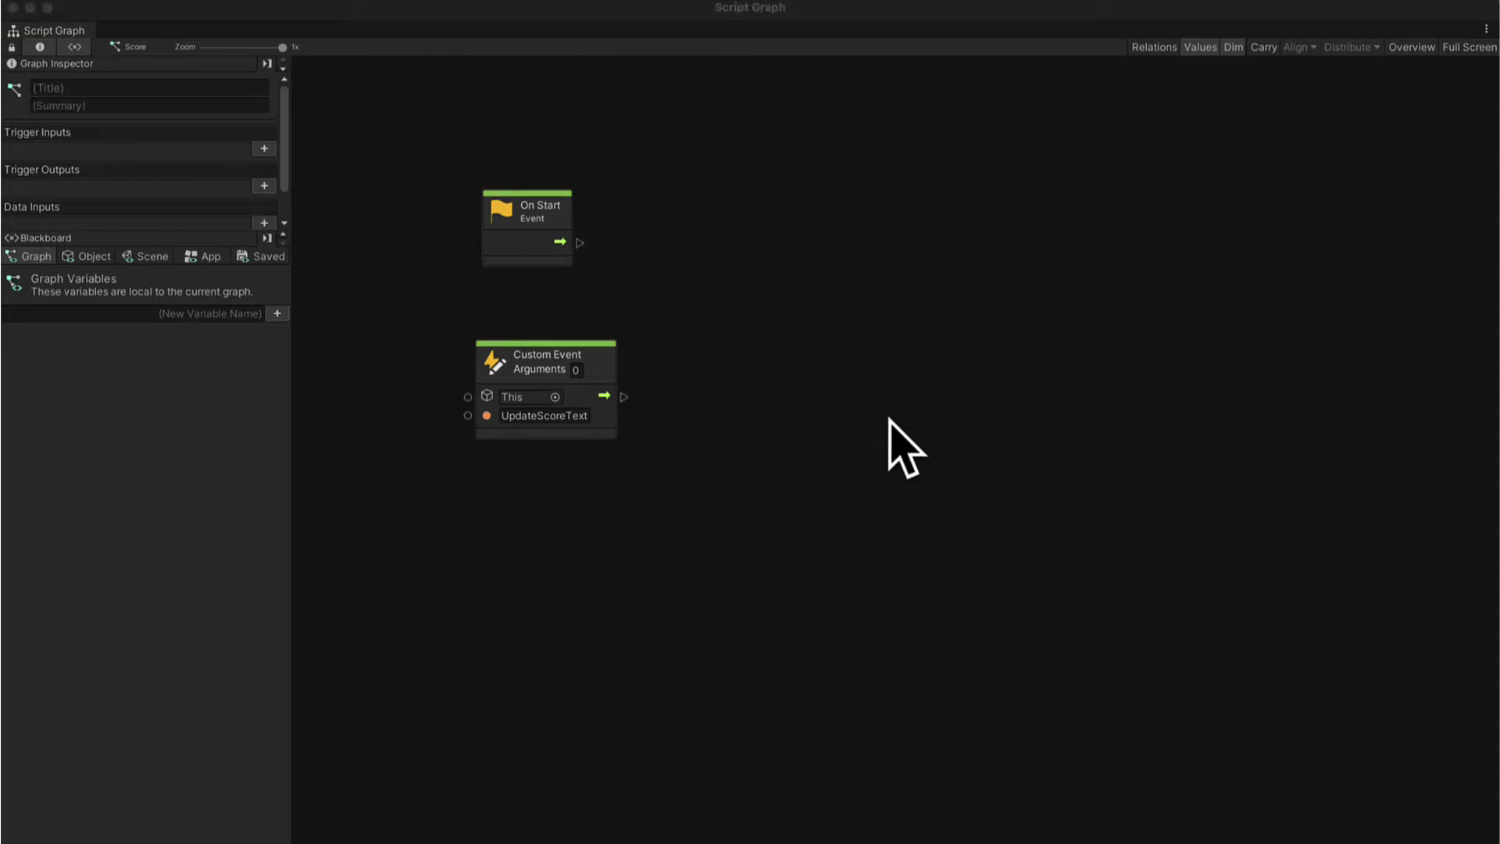
# - Reopen the node finder on the empty canvas and dismiss it without adding a node
pyautogui.rightClick(802, 402)
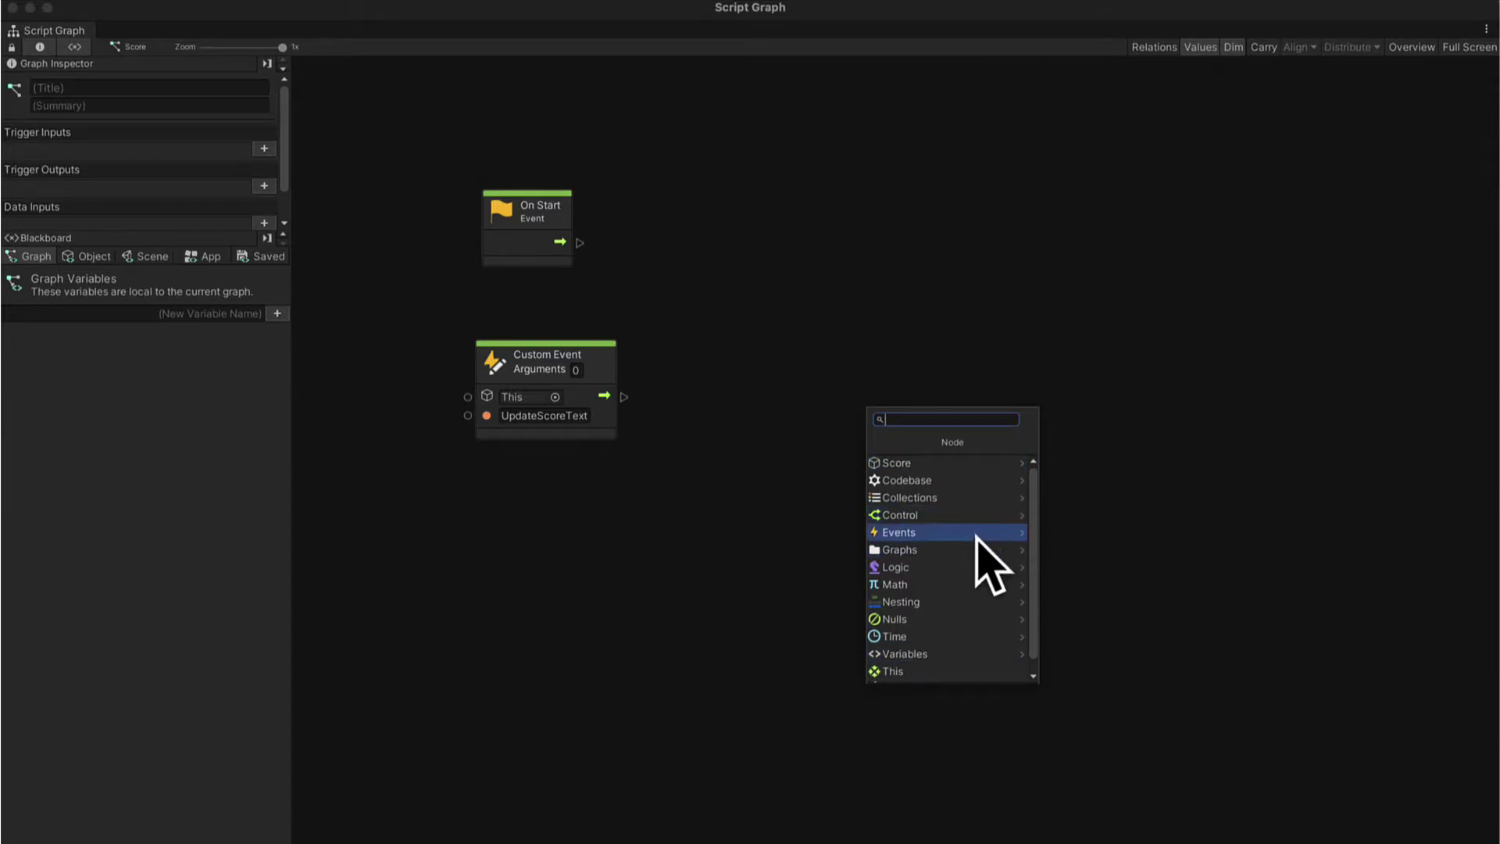
pyautogui.scroll(-1, 980, 546)
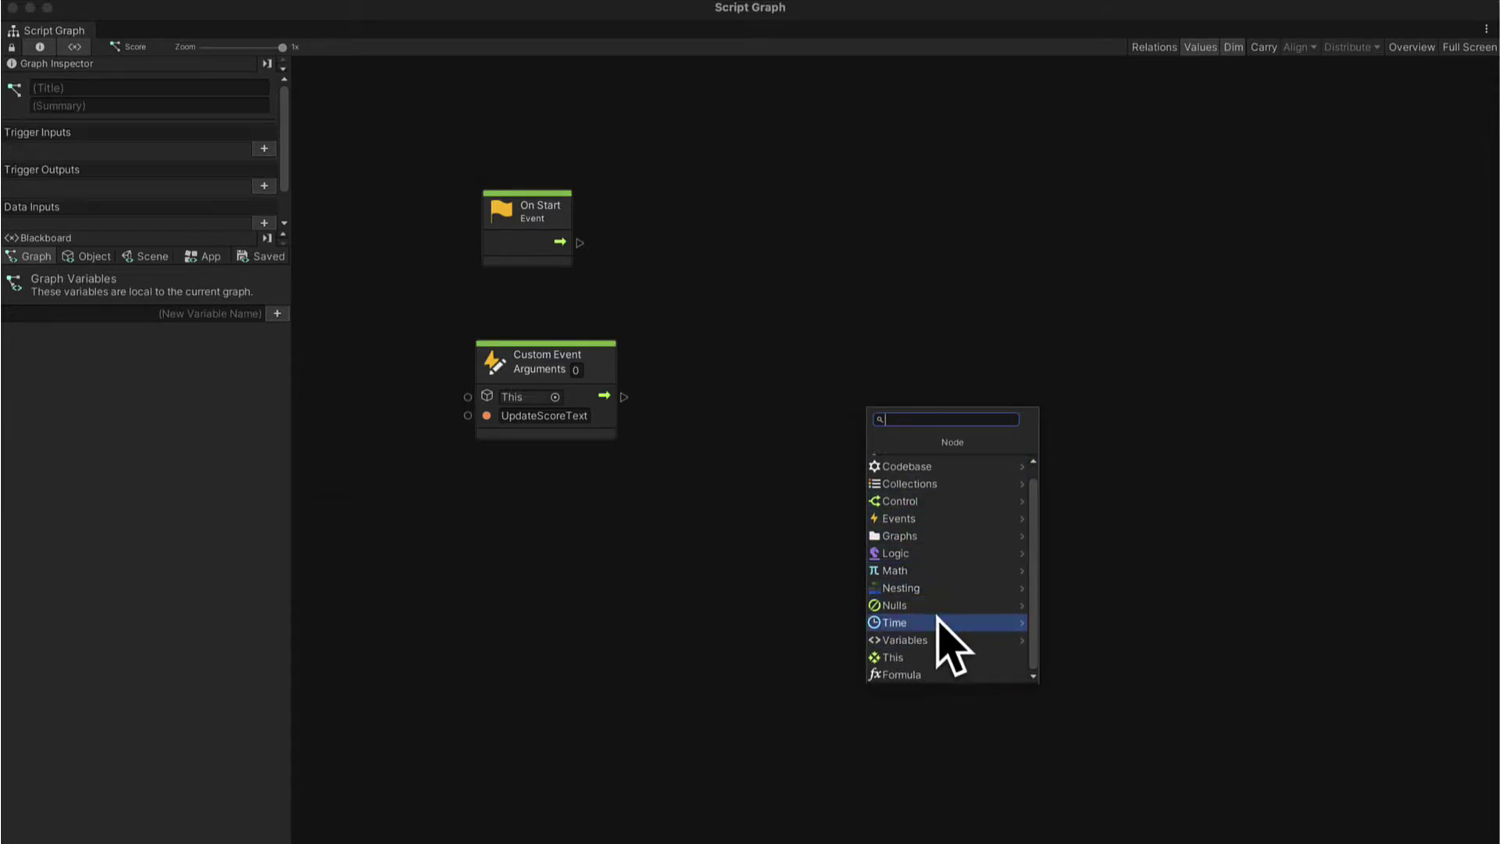
pyautogui.scroll(1, 976, 586)
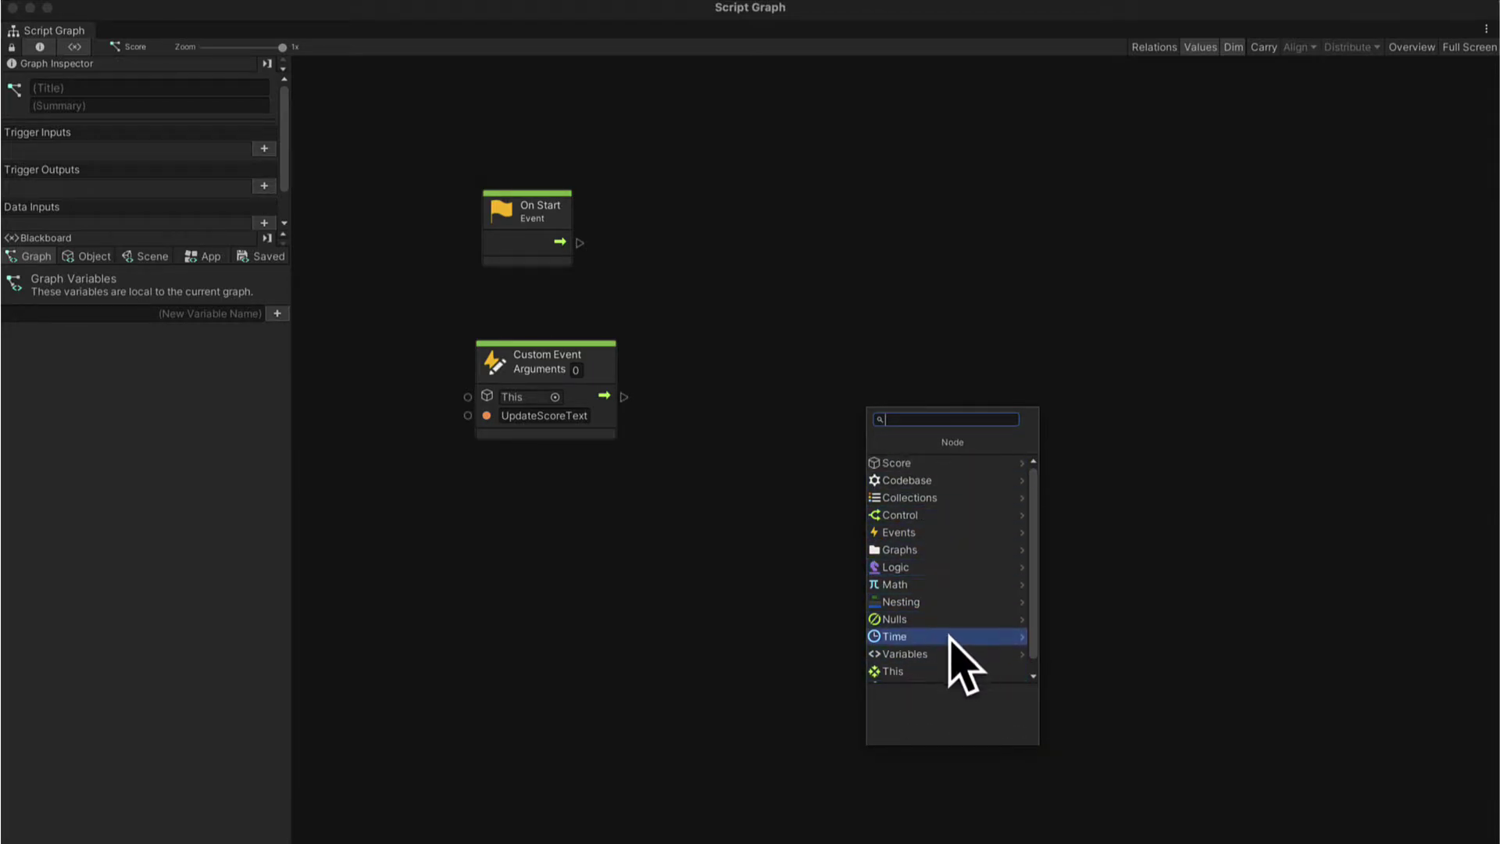
pyautogui.click(787, 462)
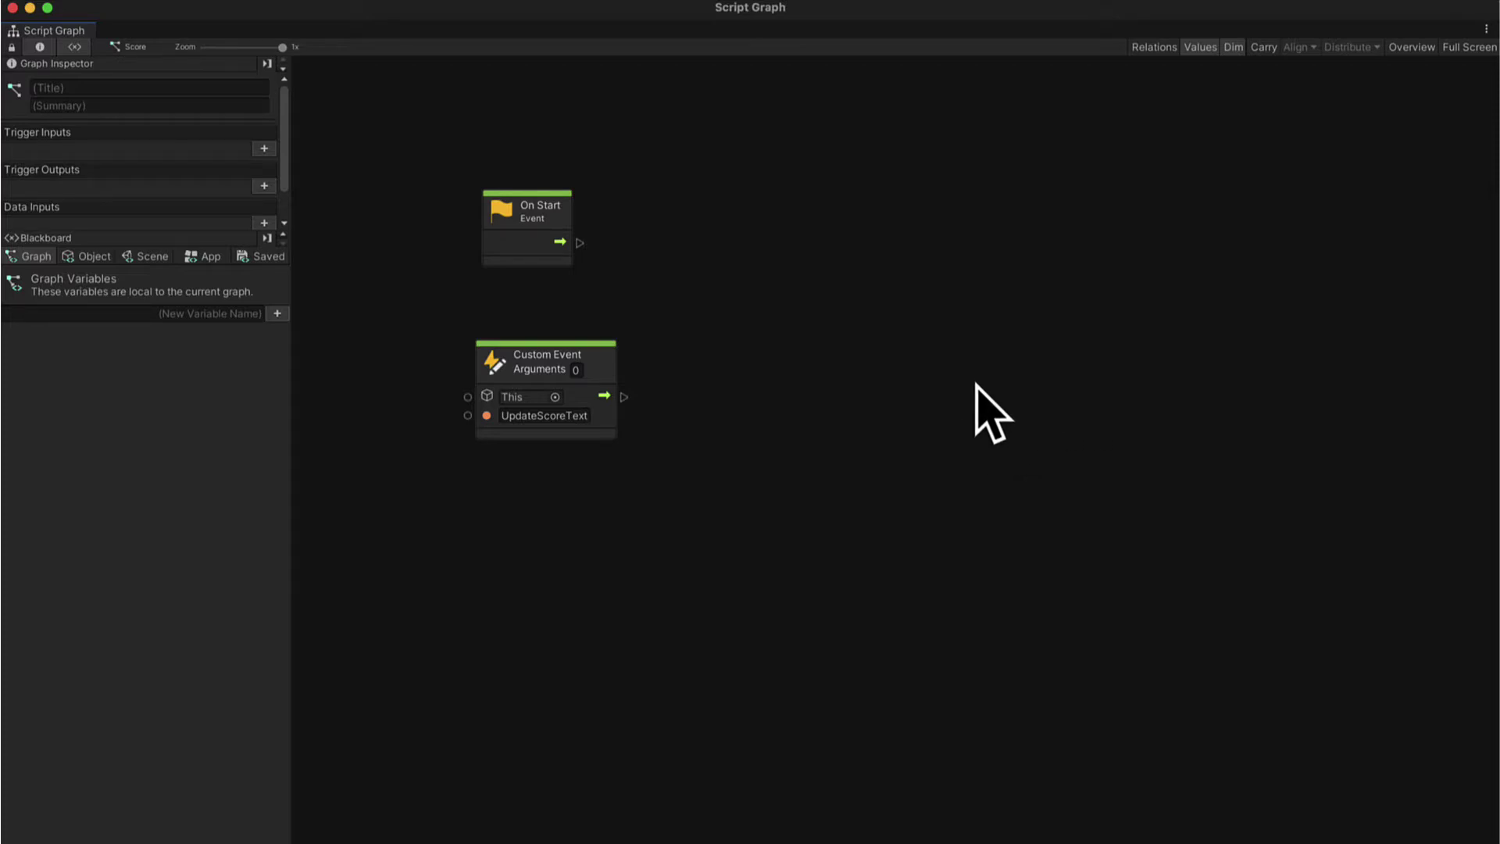
# - Close the Script Graph editor and open Project Settings via a 'project settings' command search
pyautogui.click(12, 8)
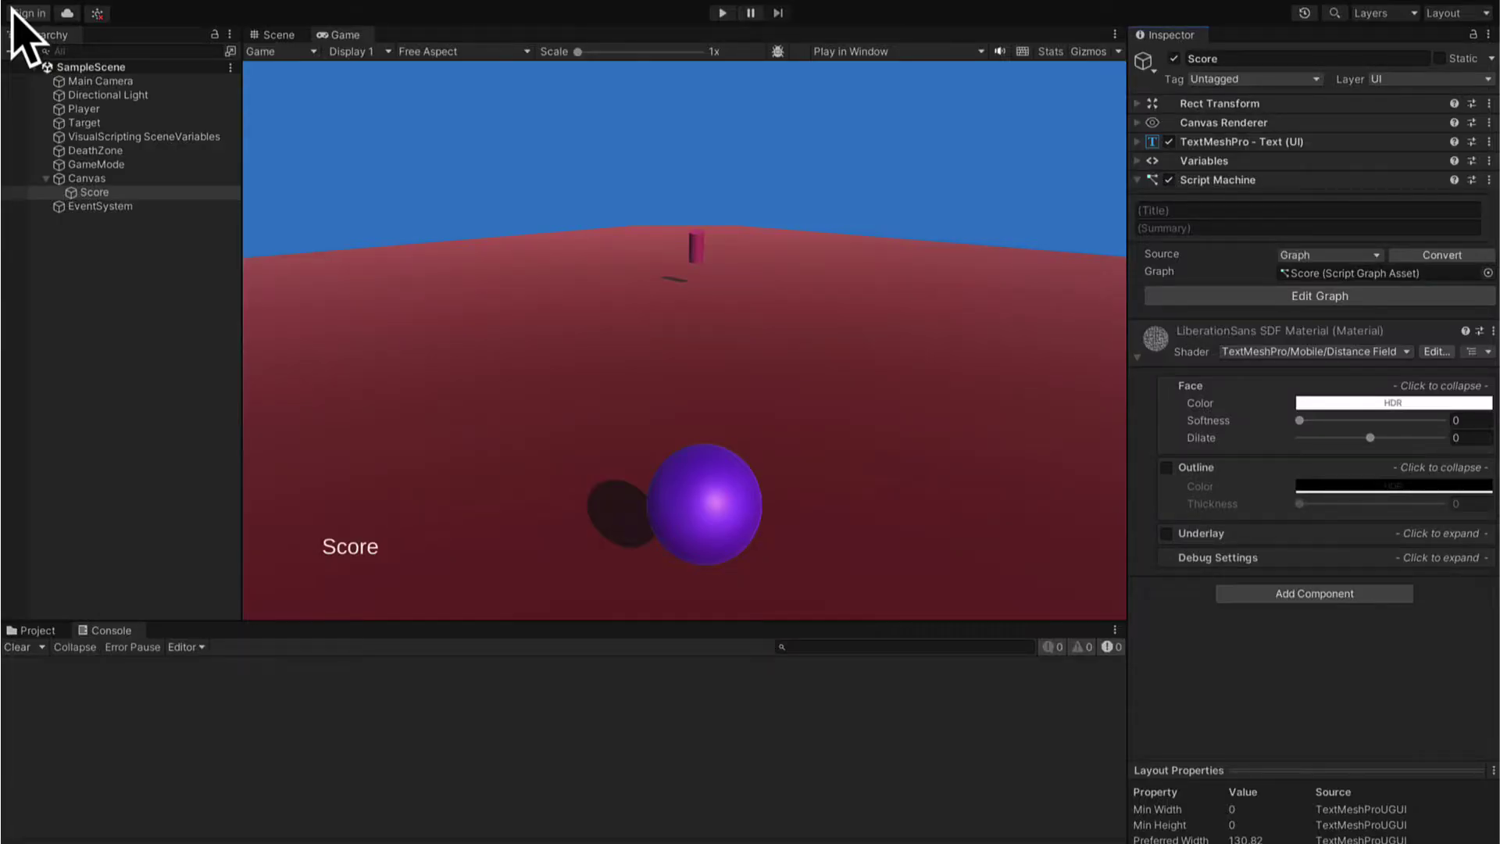
pyautogui.moveTo(97, 5)
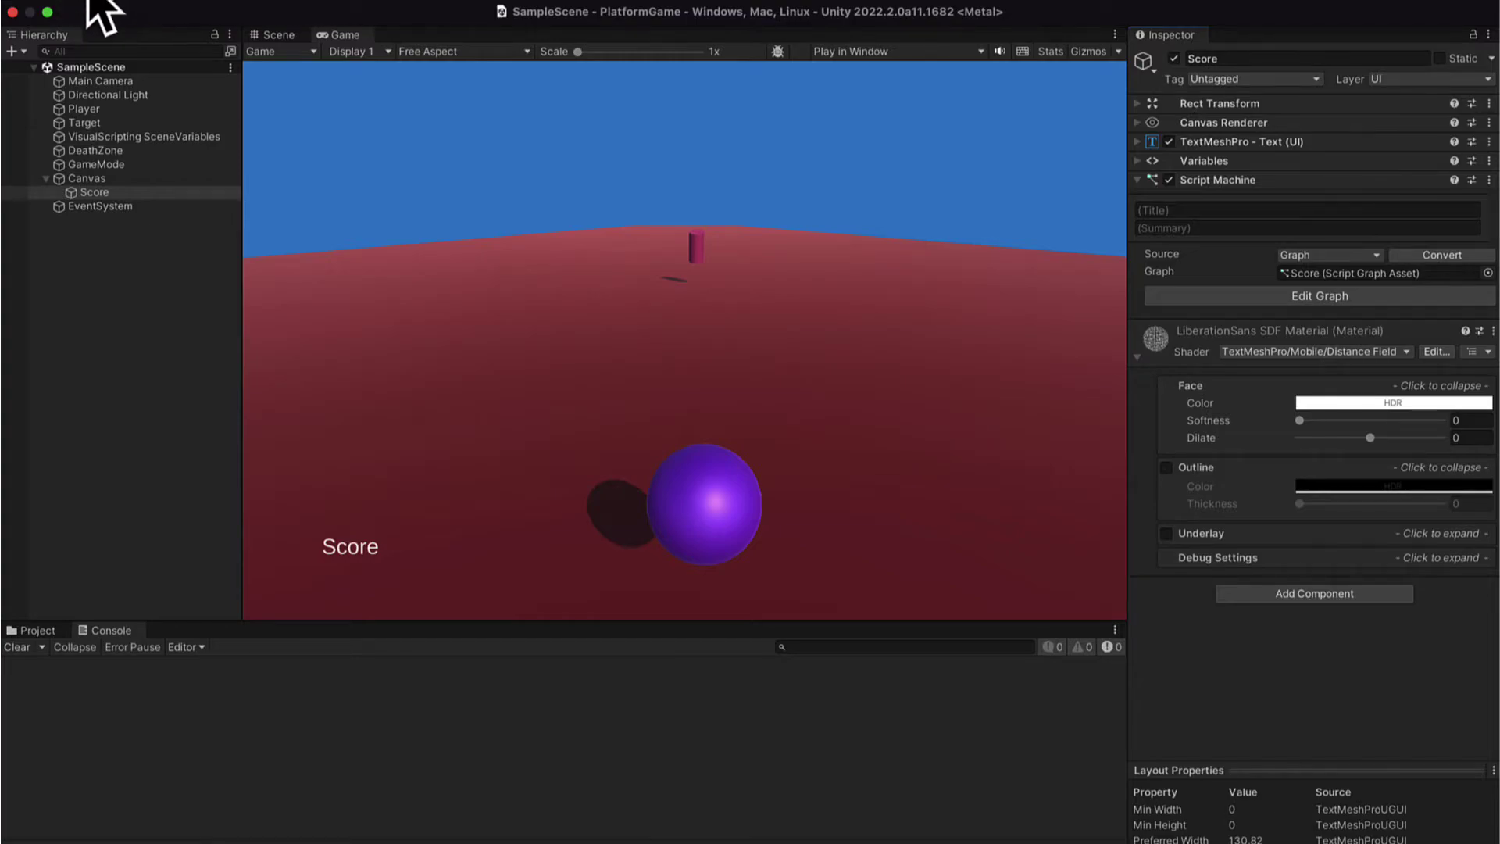
pyautogui.click(145, 3)
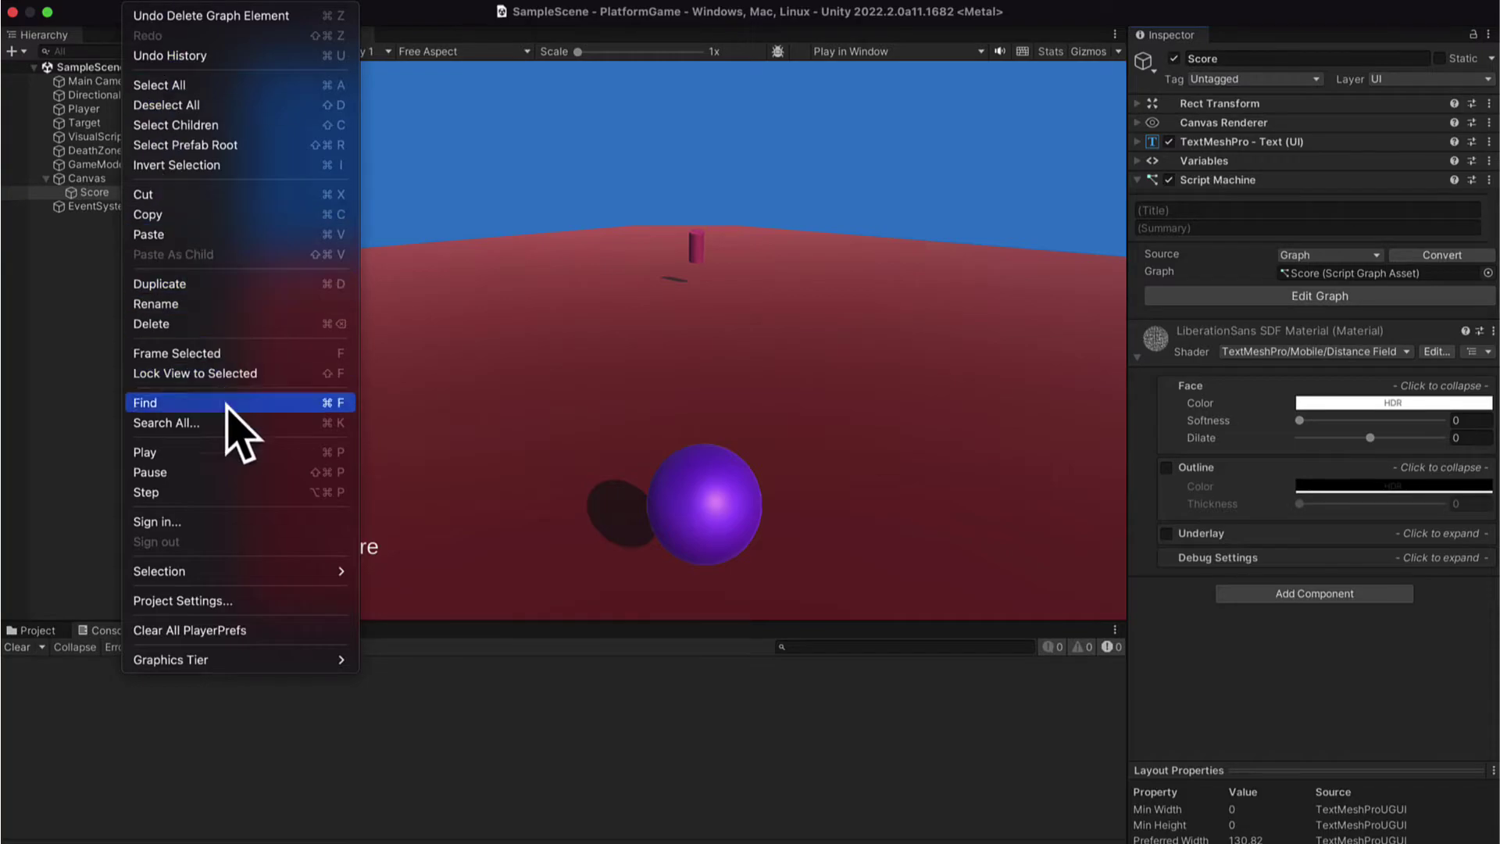
pyautogui.click(234, 600)
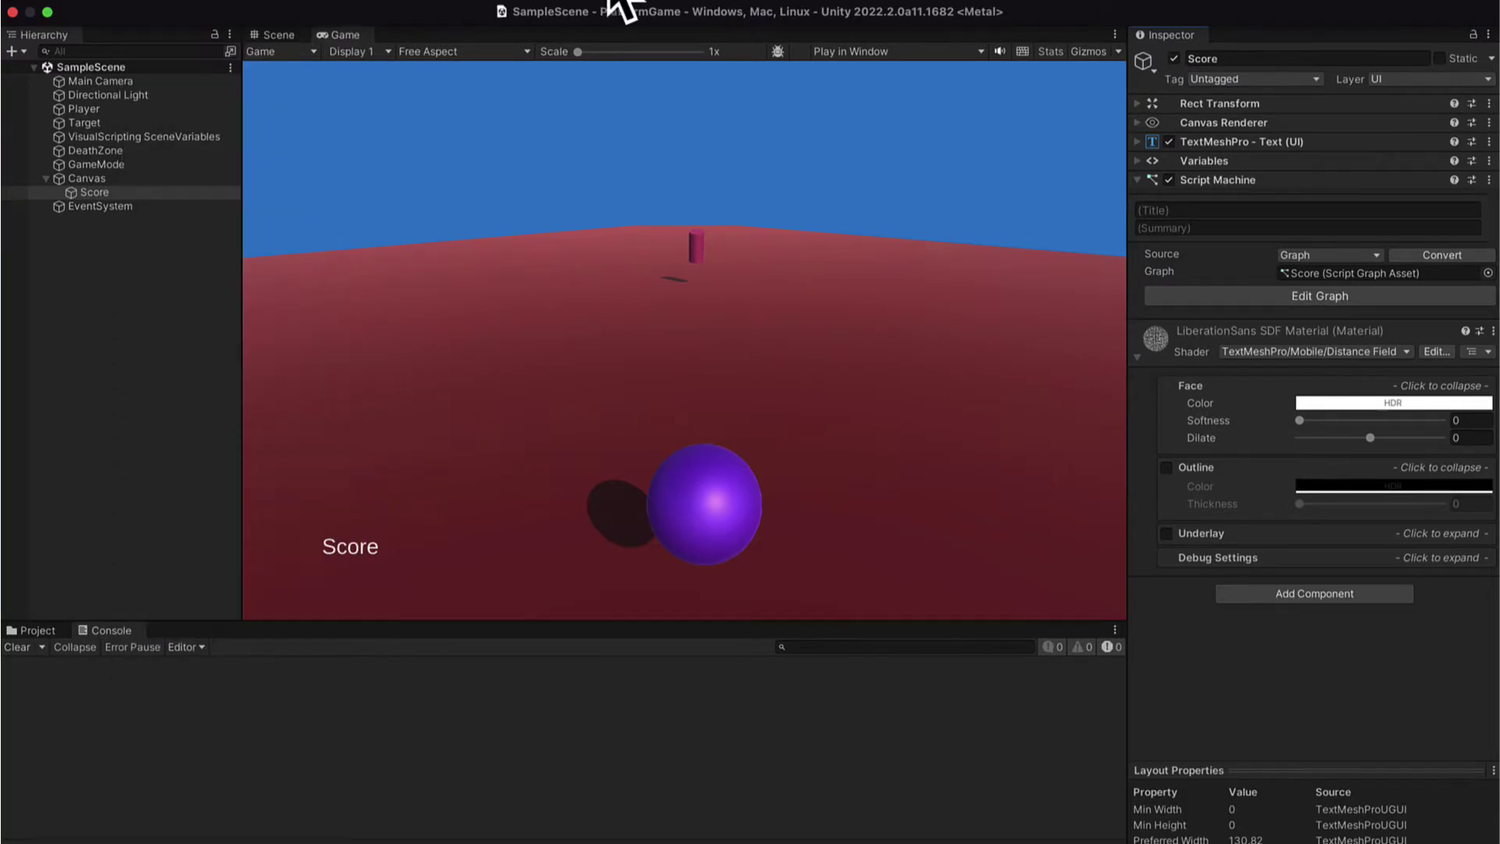
pyautogui.click(536, 3)
pyautogui.write('project settings')
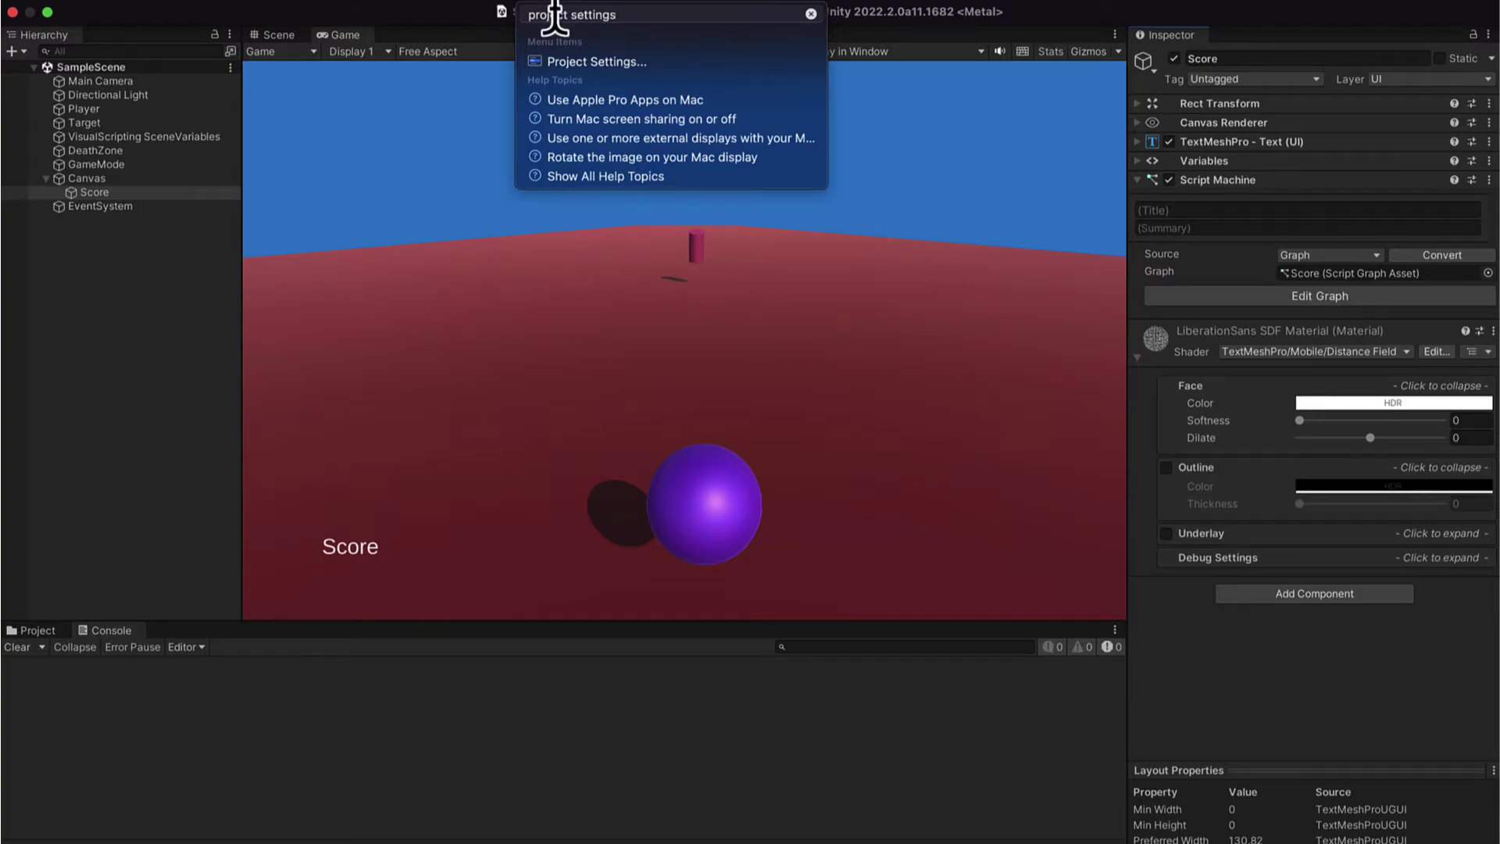
pyautogui.click(582, 62)
# - Maximize Project Settings, show the Visual Scripting page, widen its panel and expand Type Options
pyautogui.doubleClick(459, 5)
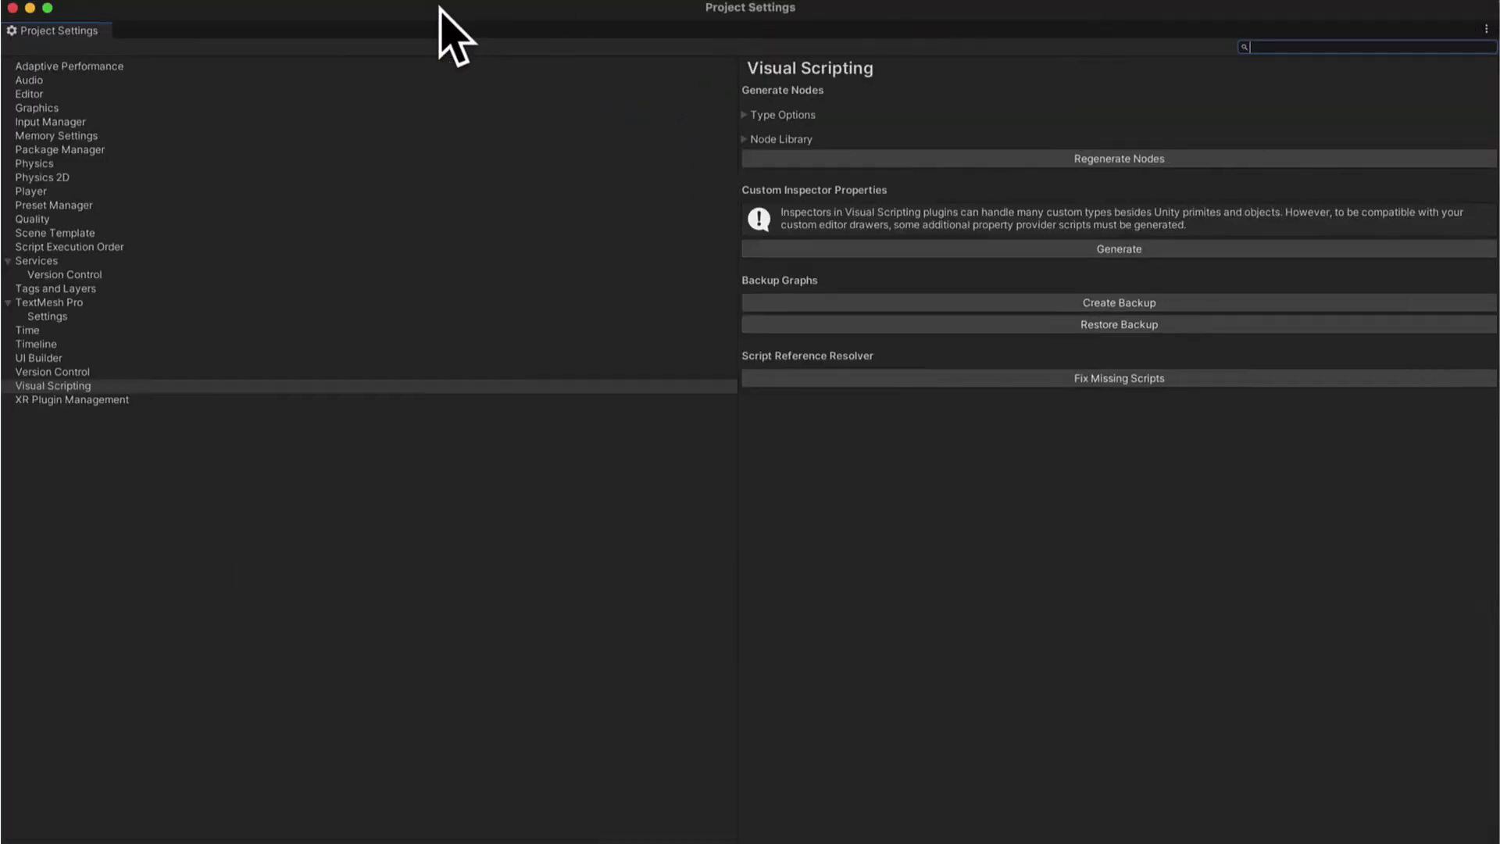
pyautogui.click(129, 386)
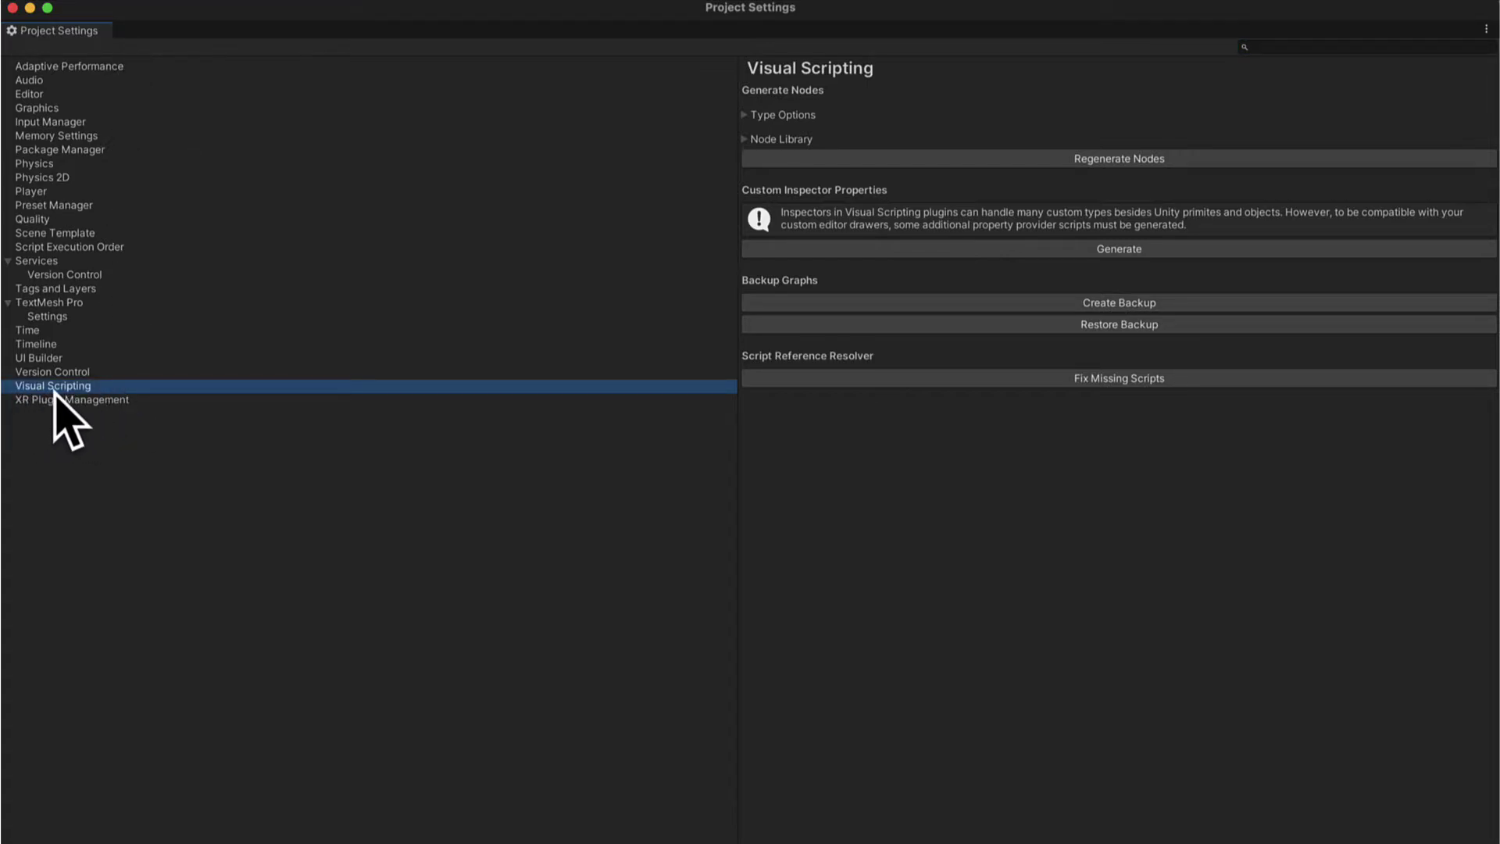
pyautogui.moveTo(733, 212); pyautogui.dragTo(220, 226)
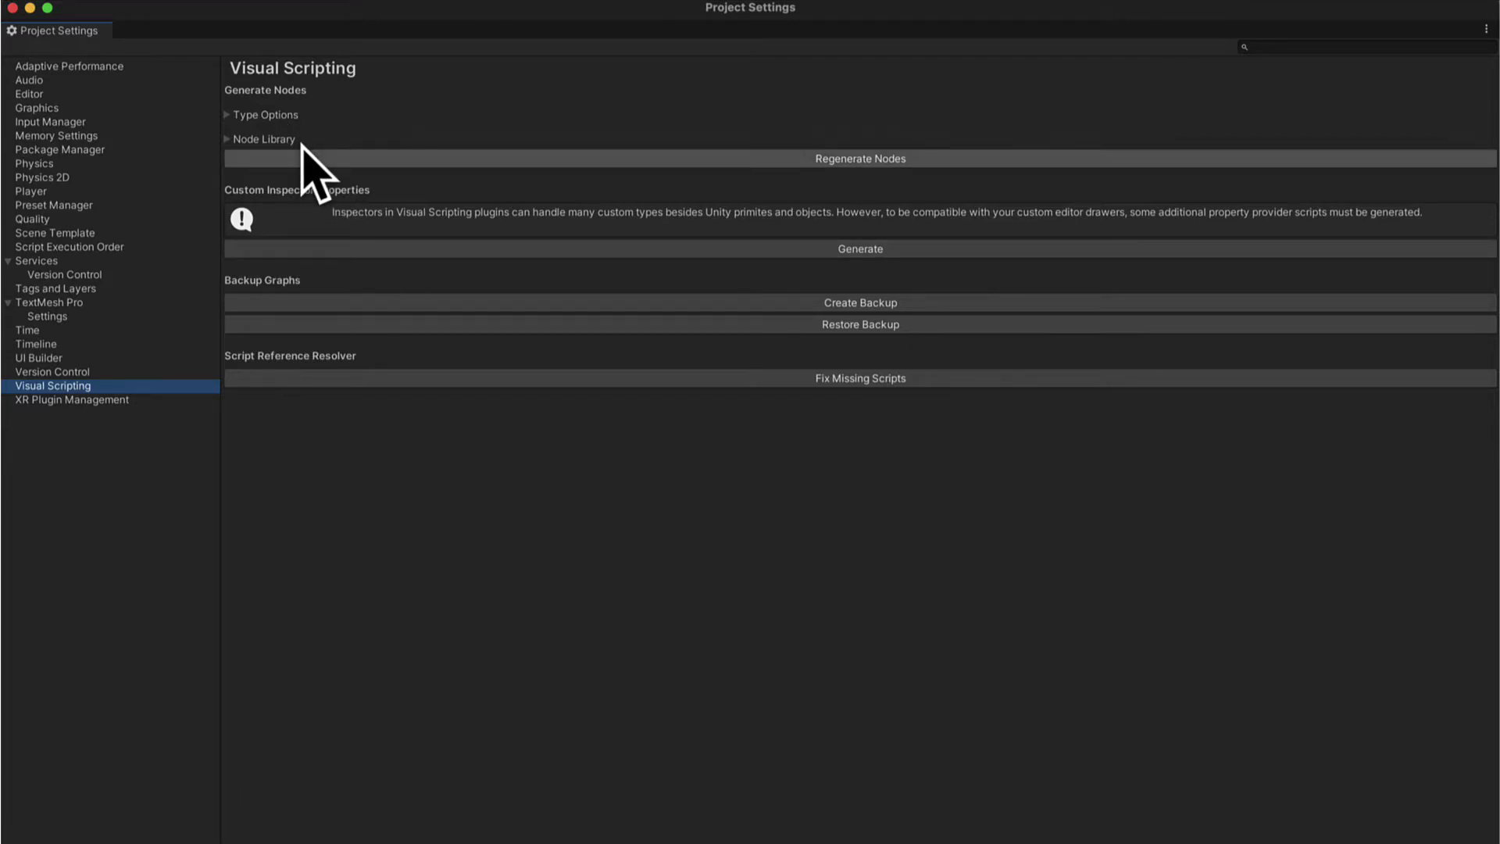
pyautogui.click(226, 114)
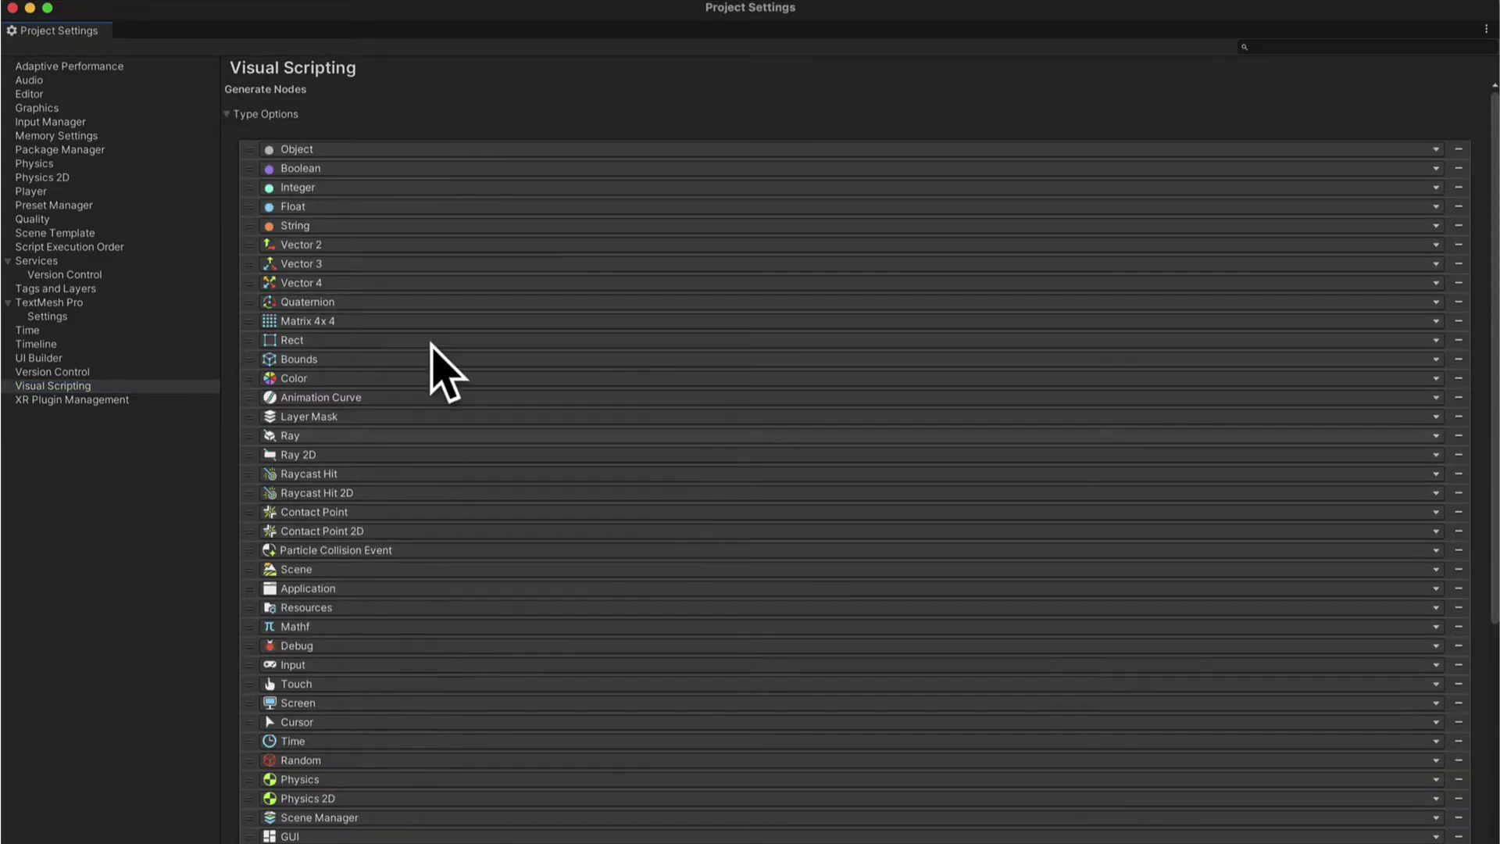
# - Append a new Type Options entry and search 'text mesh', leaving it as (No Type)
pyautogui.scroll(-5, 431, 258)
pyautogui.scroll(-4, 432, 258)
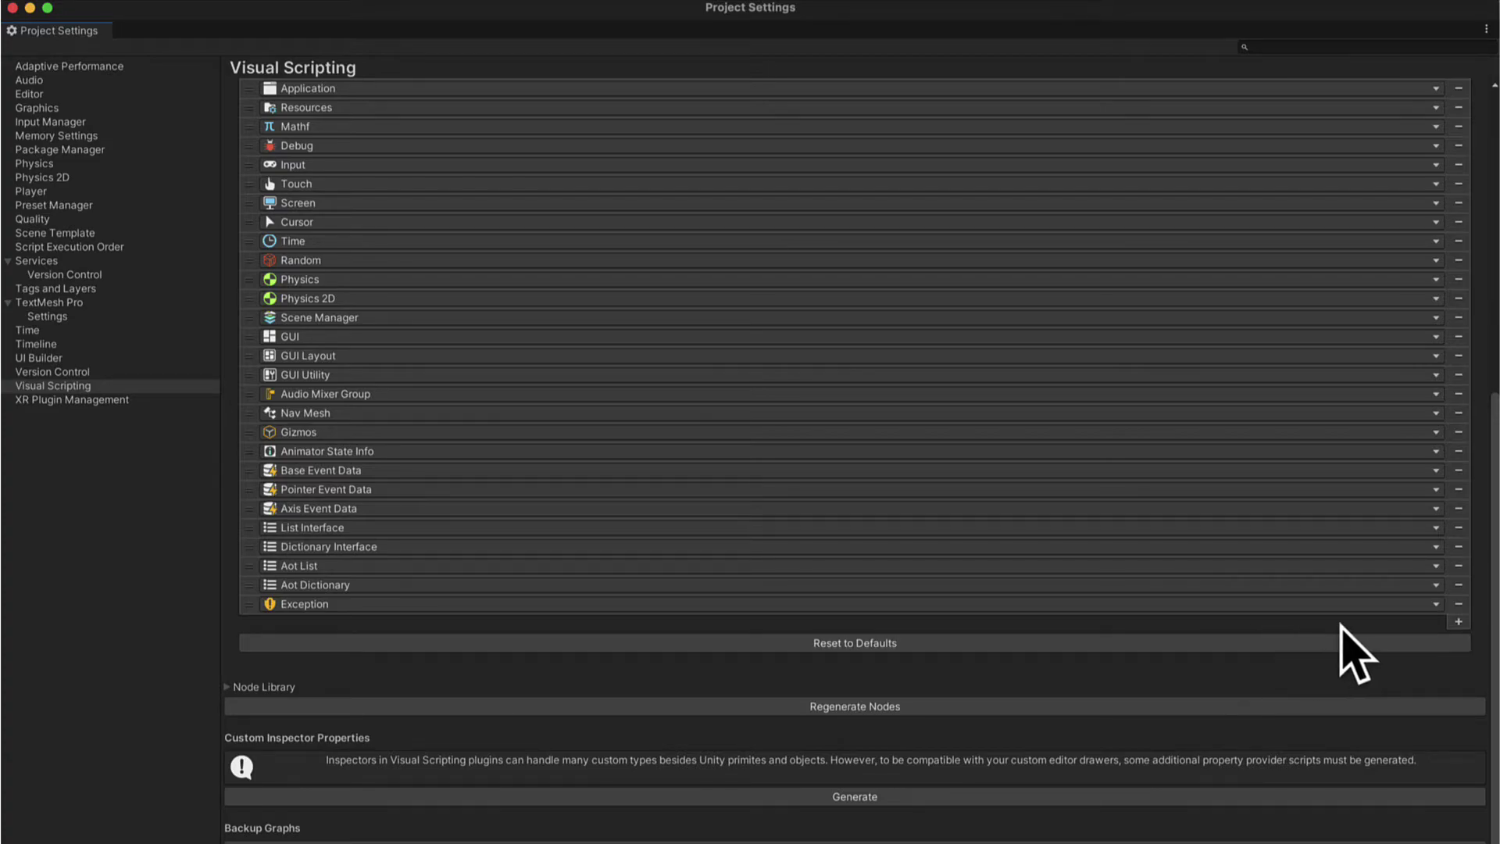
pyautogui.click(1459, 623)
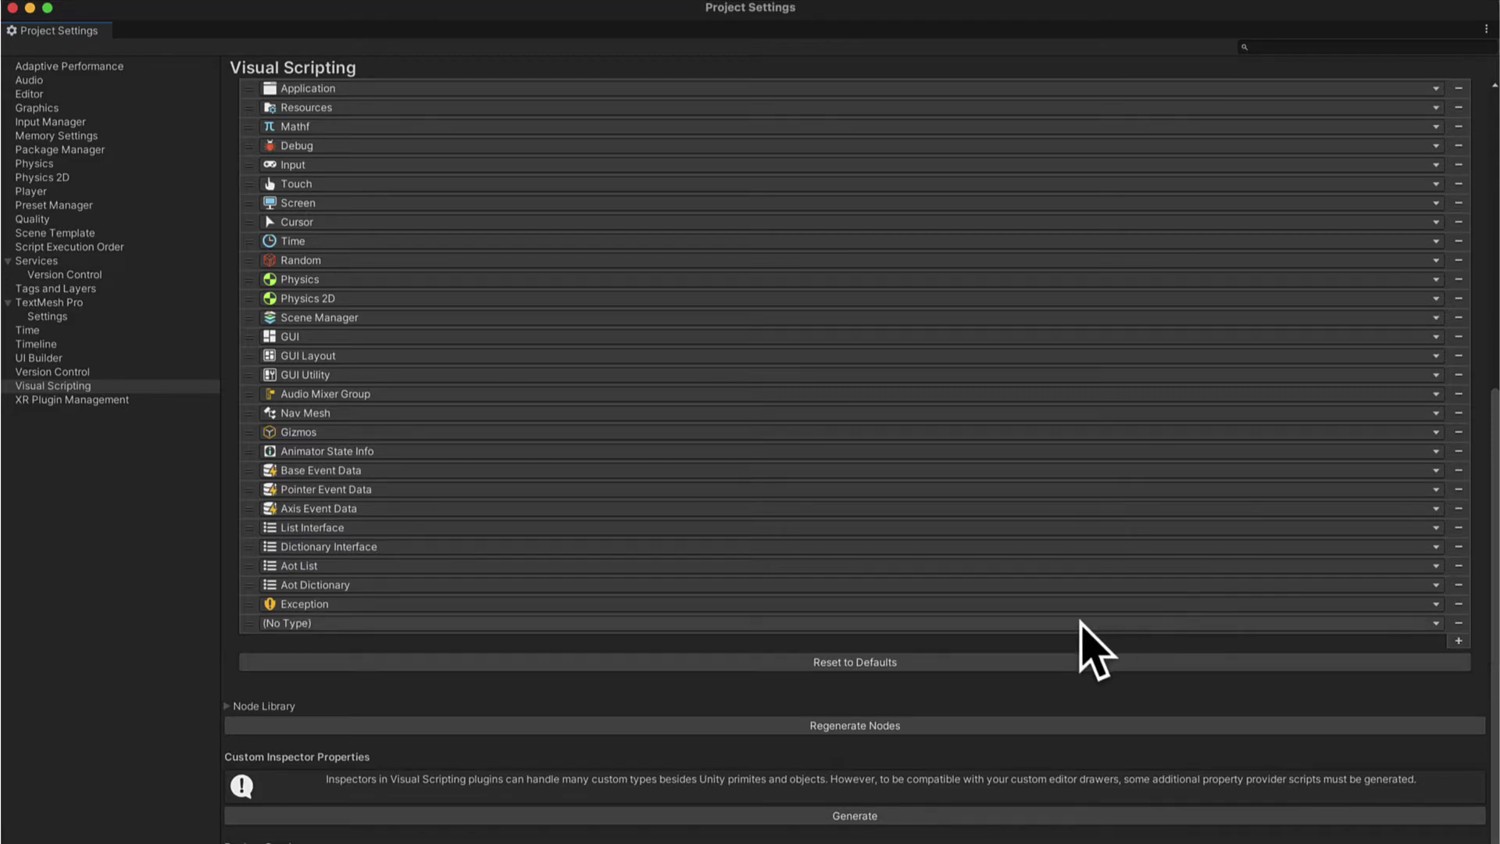
pyautogui.click(1045, 623)
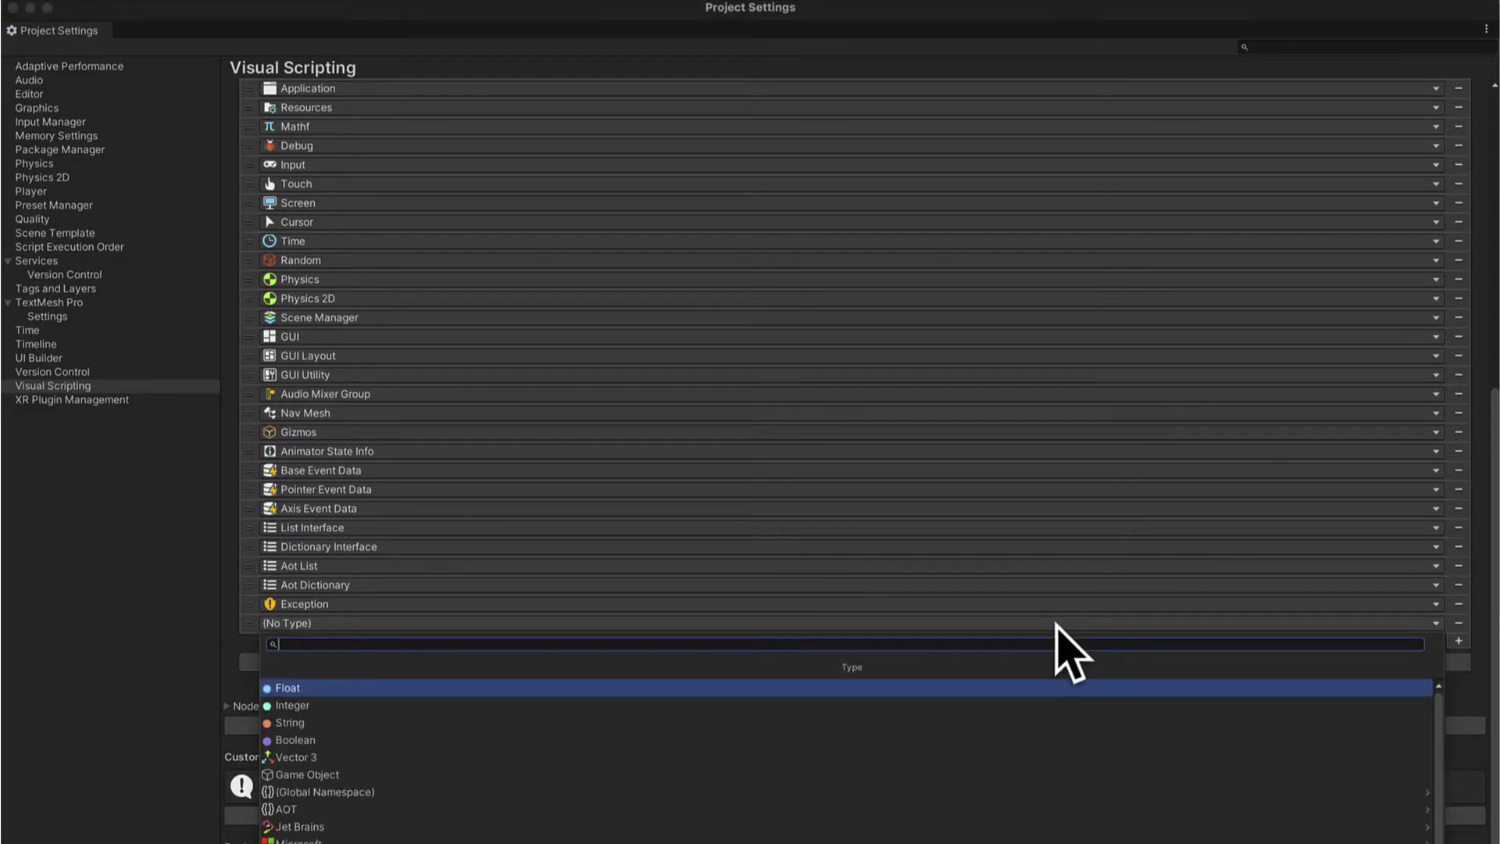
pyautogui.write('te')
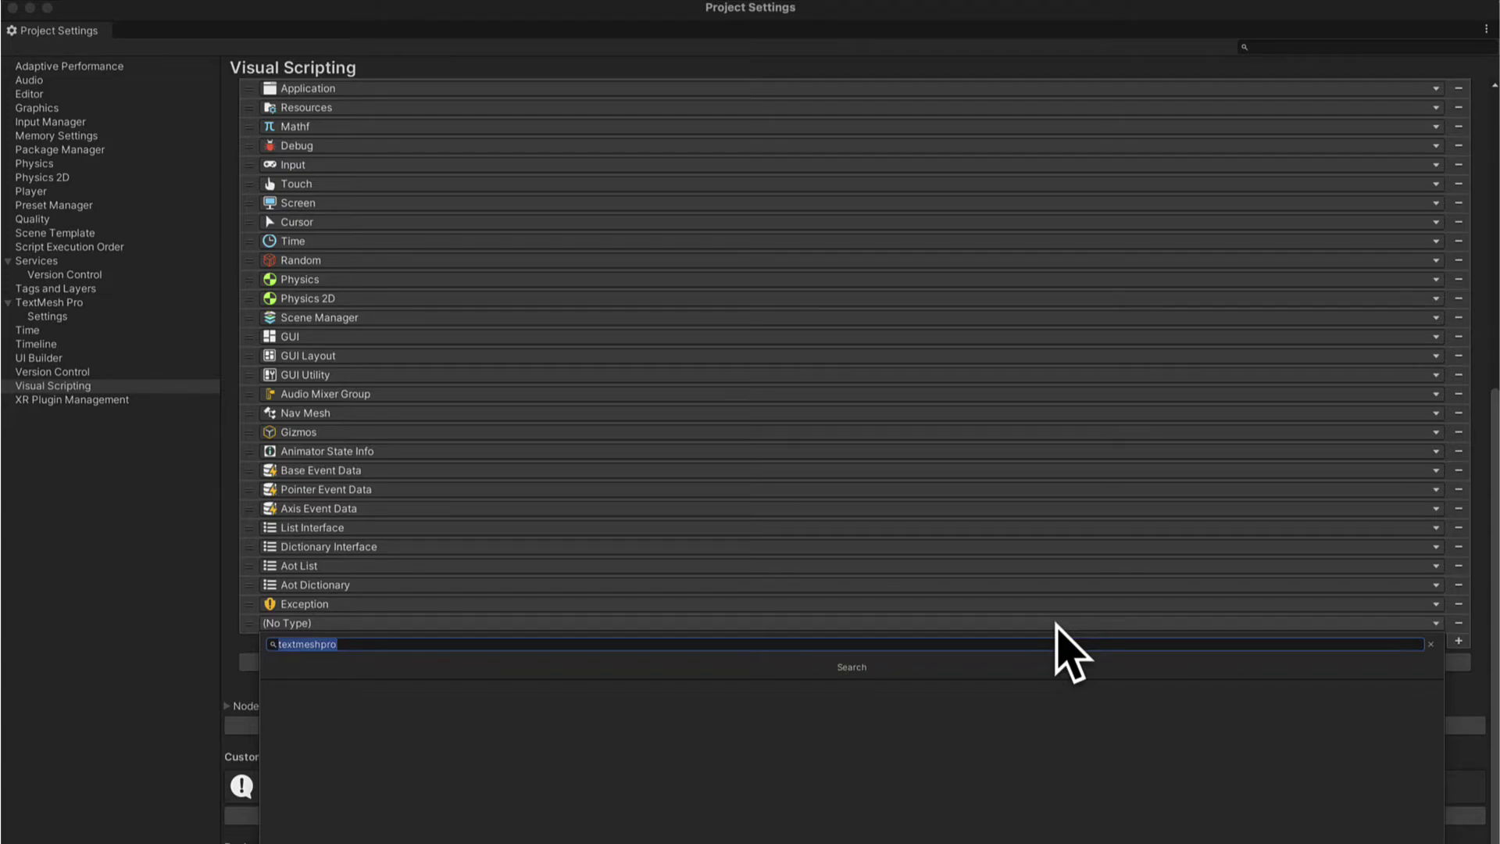
pyautogui.write('xt mesh')
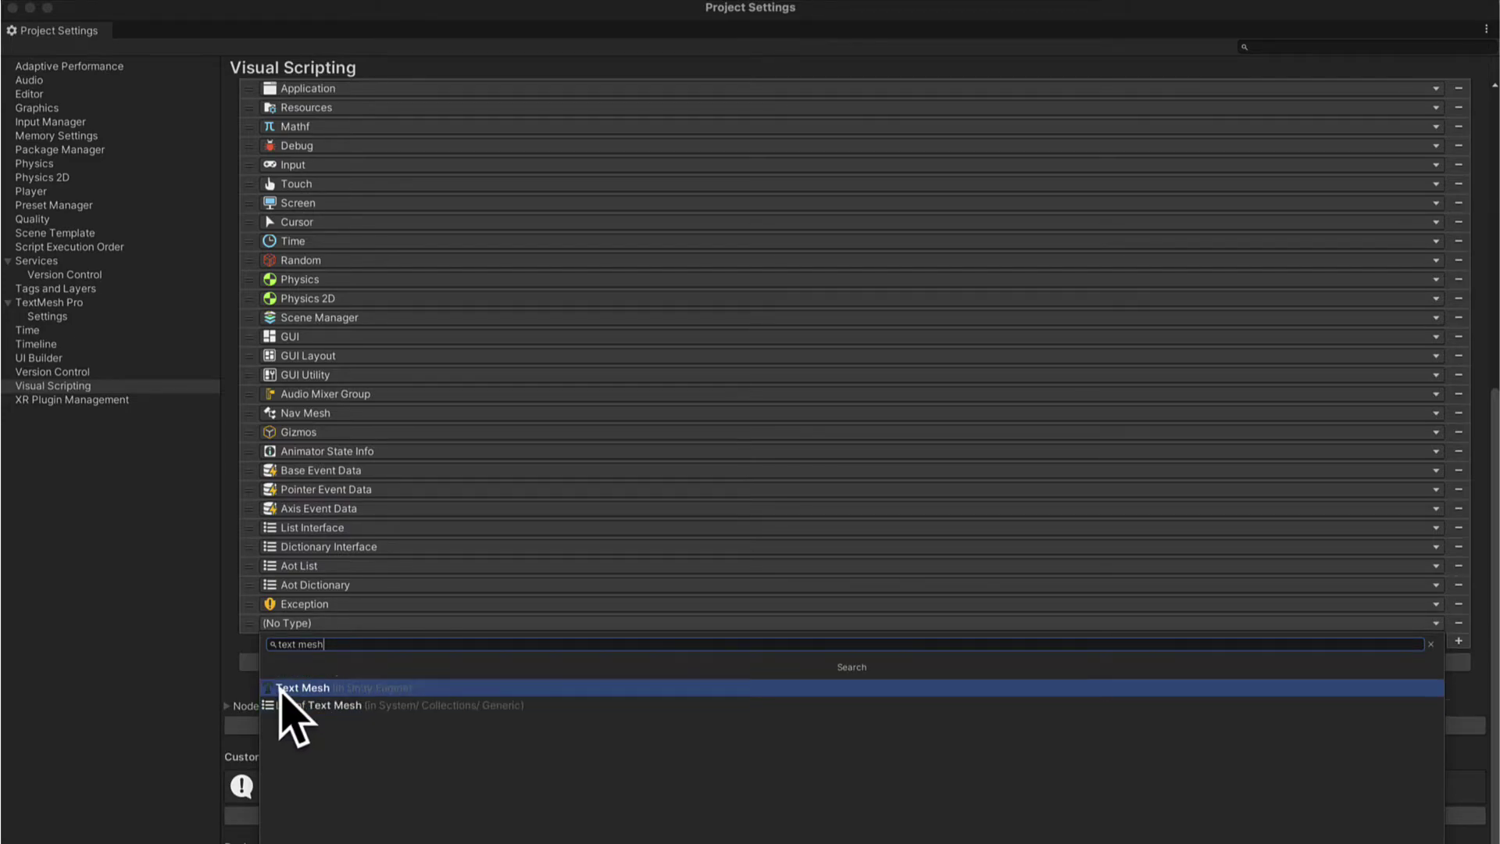
pyautogui.click(222, 647)
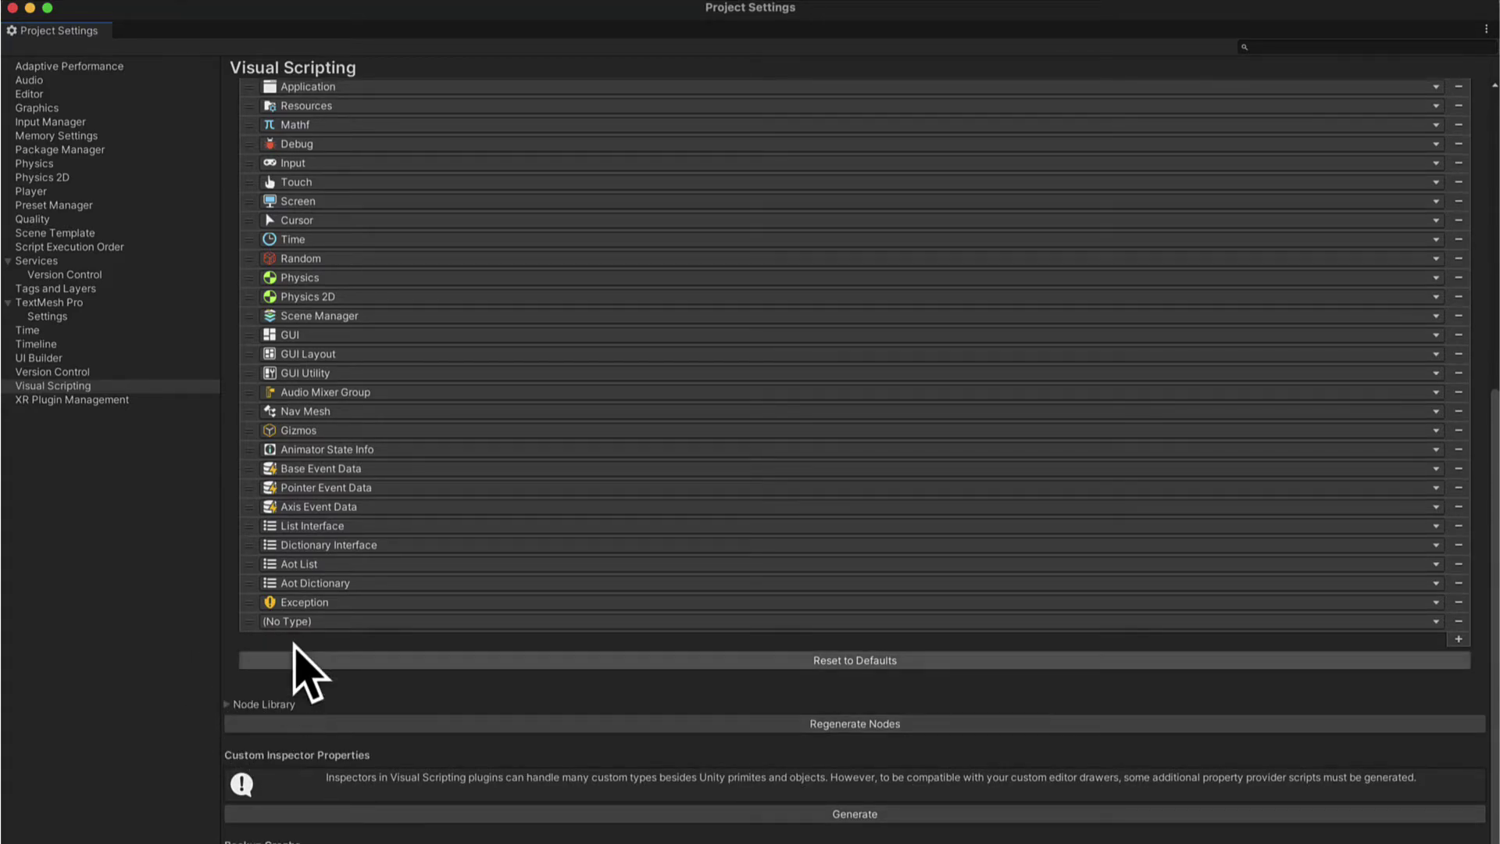
# - Expand the Node Library and add a new entry set to the Unity.TextMeshPro assembly
pyautogui.scroll(6, 322, 578)
pyautogui.scroll(-6, 251, 150)
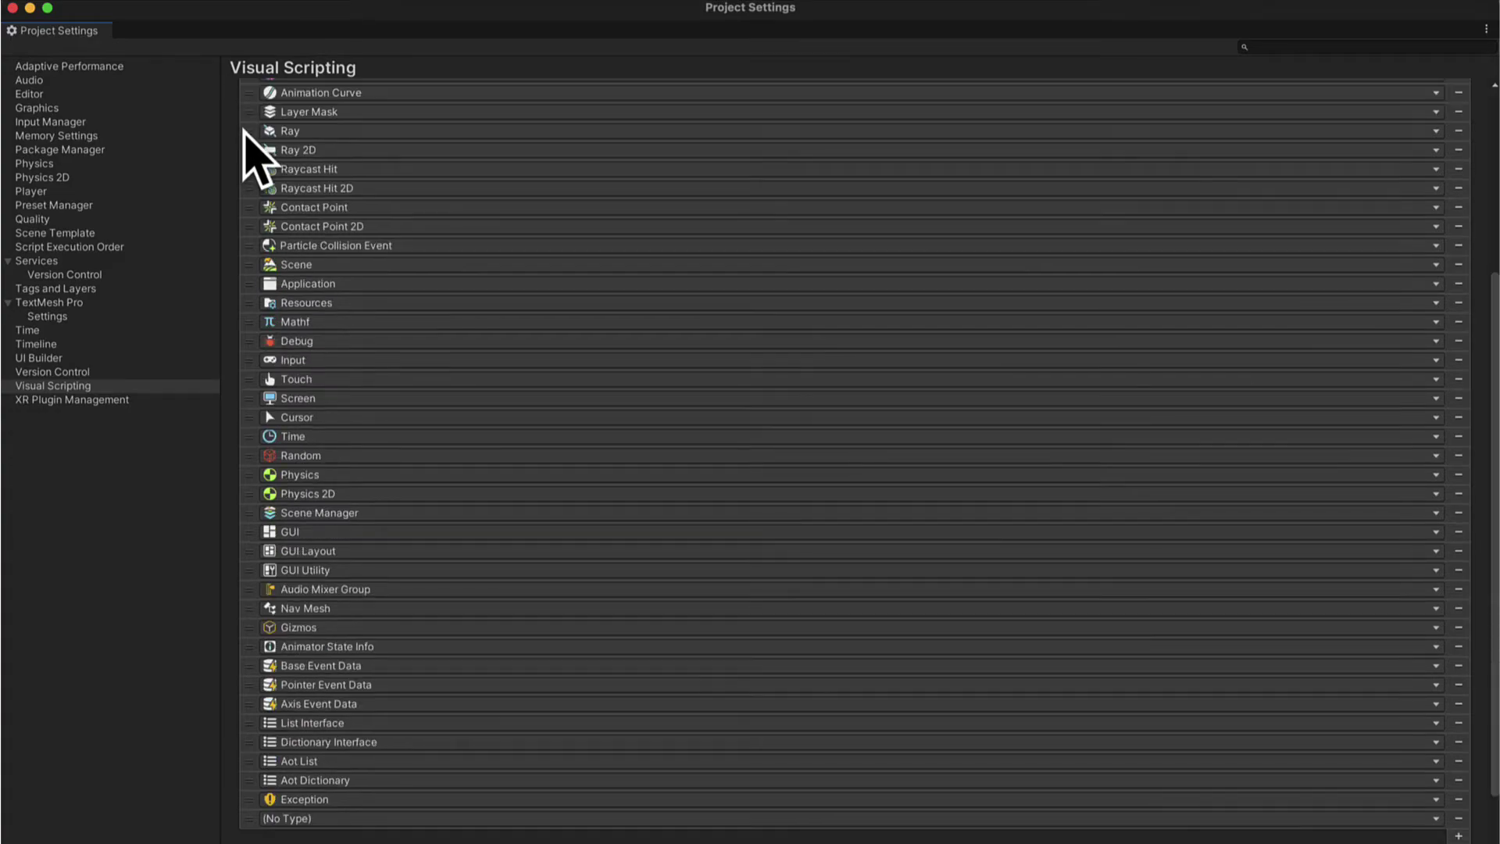
pyautogui.click(228, 686)
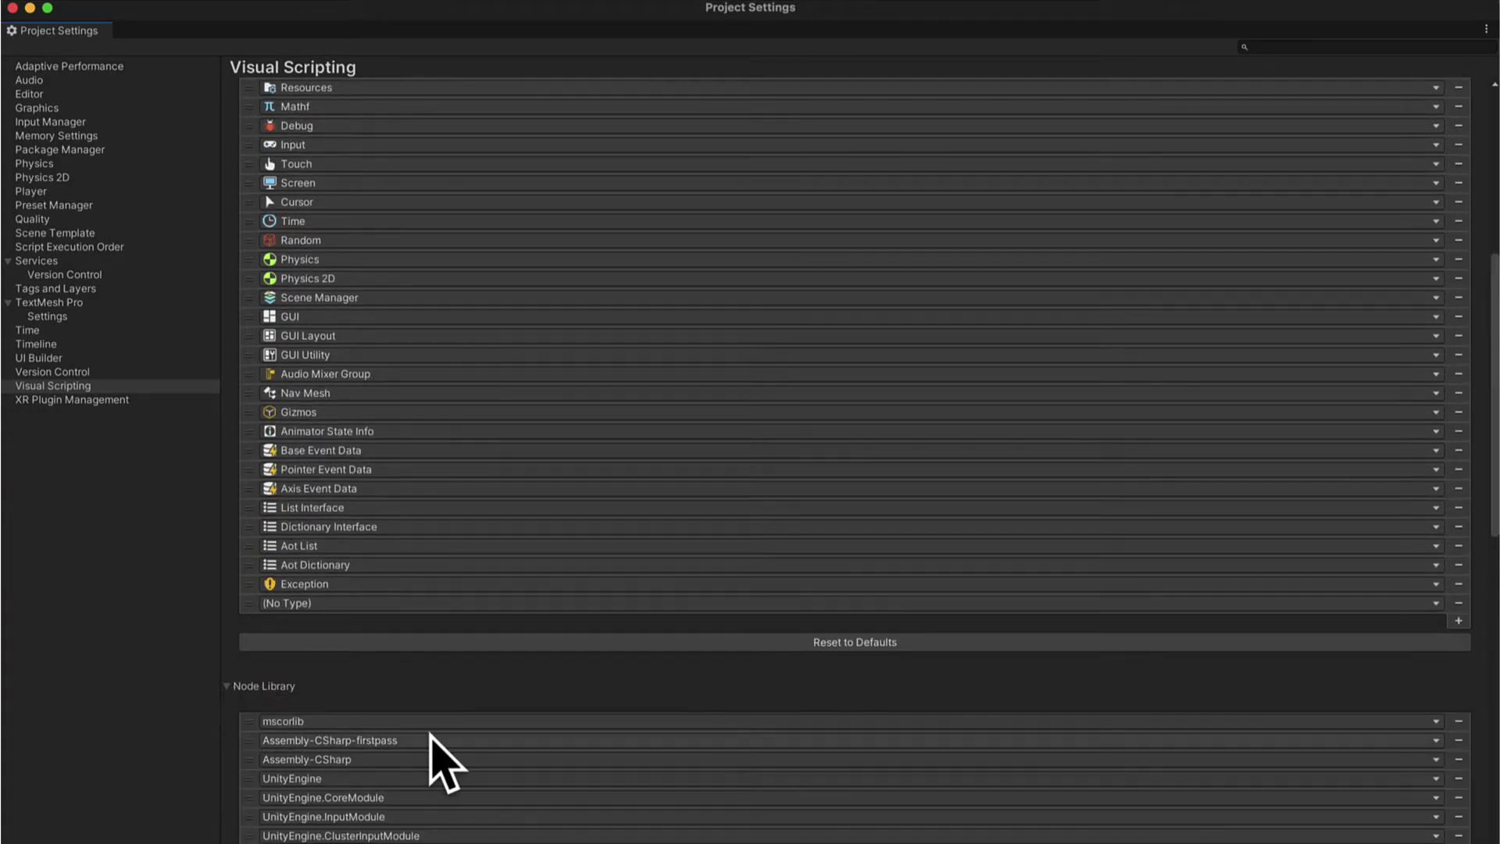
pyautogui.scroll(-2, 429, 738)
pyautogui.scroll(-15, 469, 461)
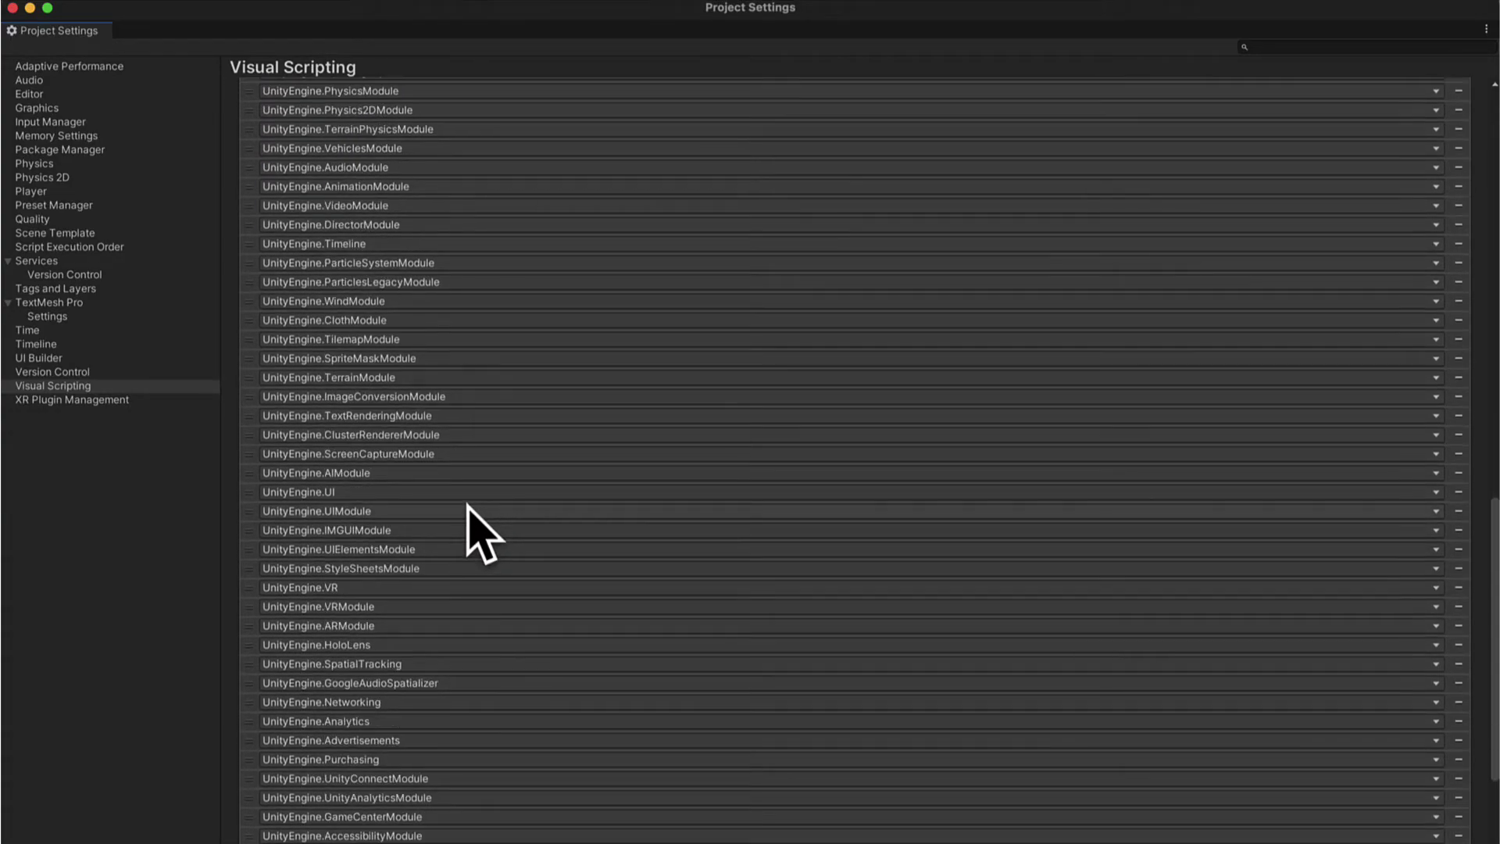
pyautogui.scroll(-1, 476, 531)
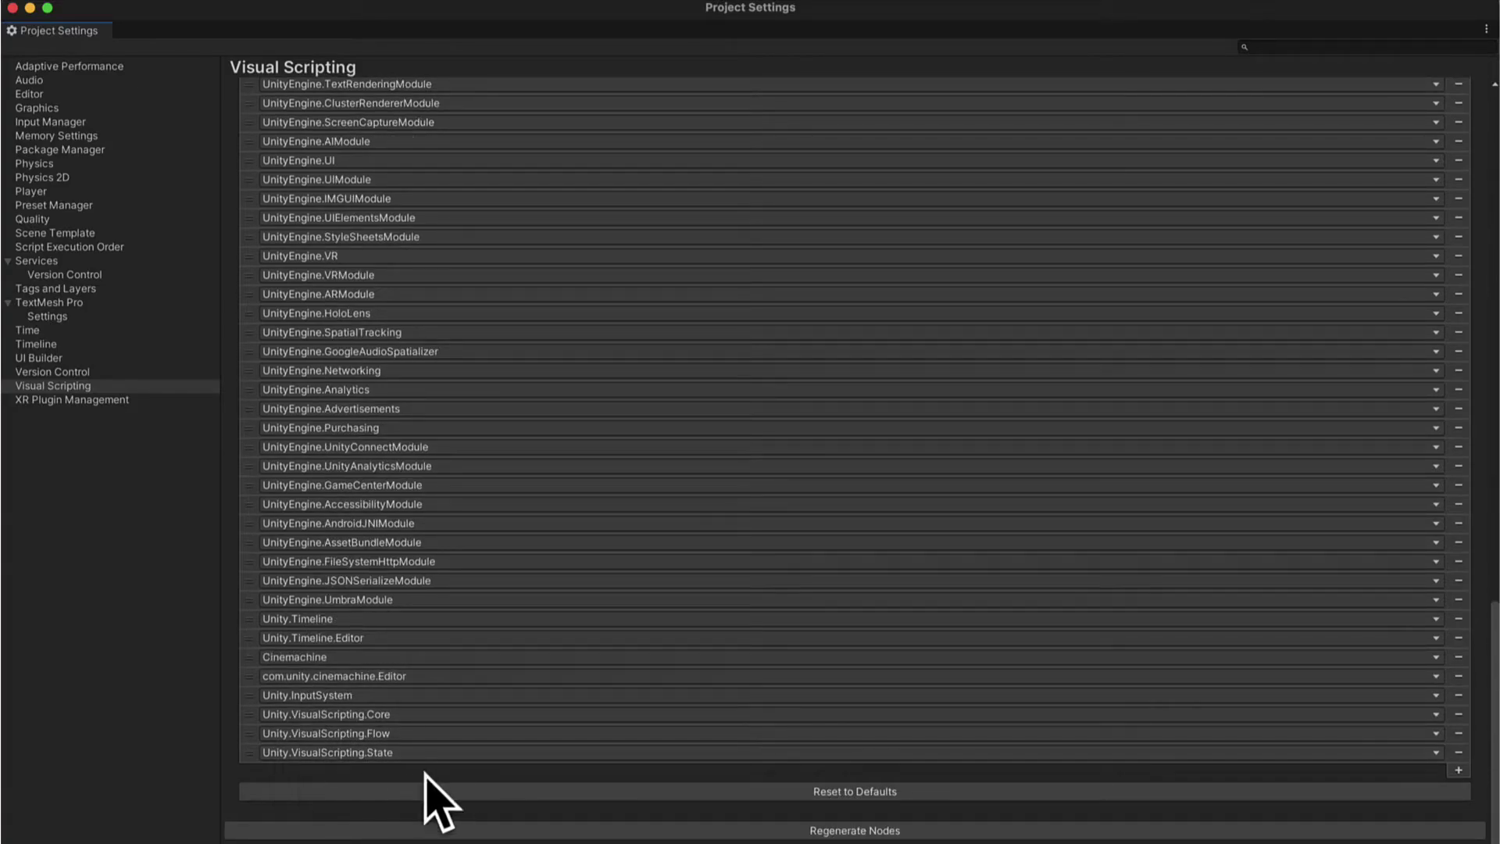
pyautogui.scroll(-1, 449, 793)
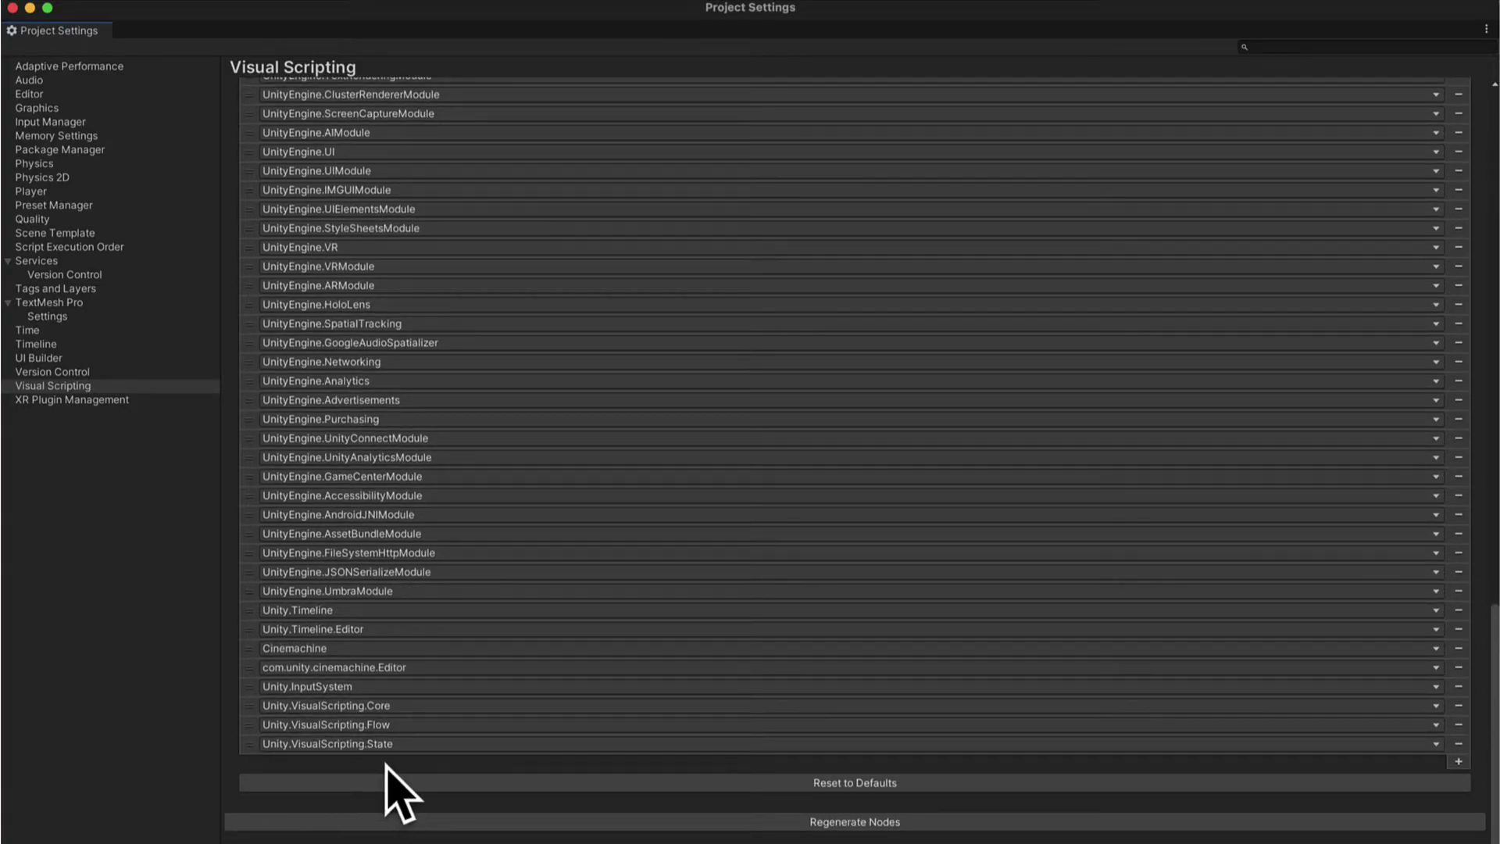
pyautogui.click(1457, 762)
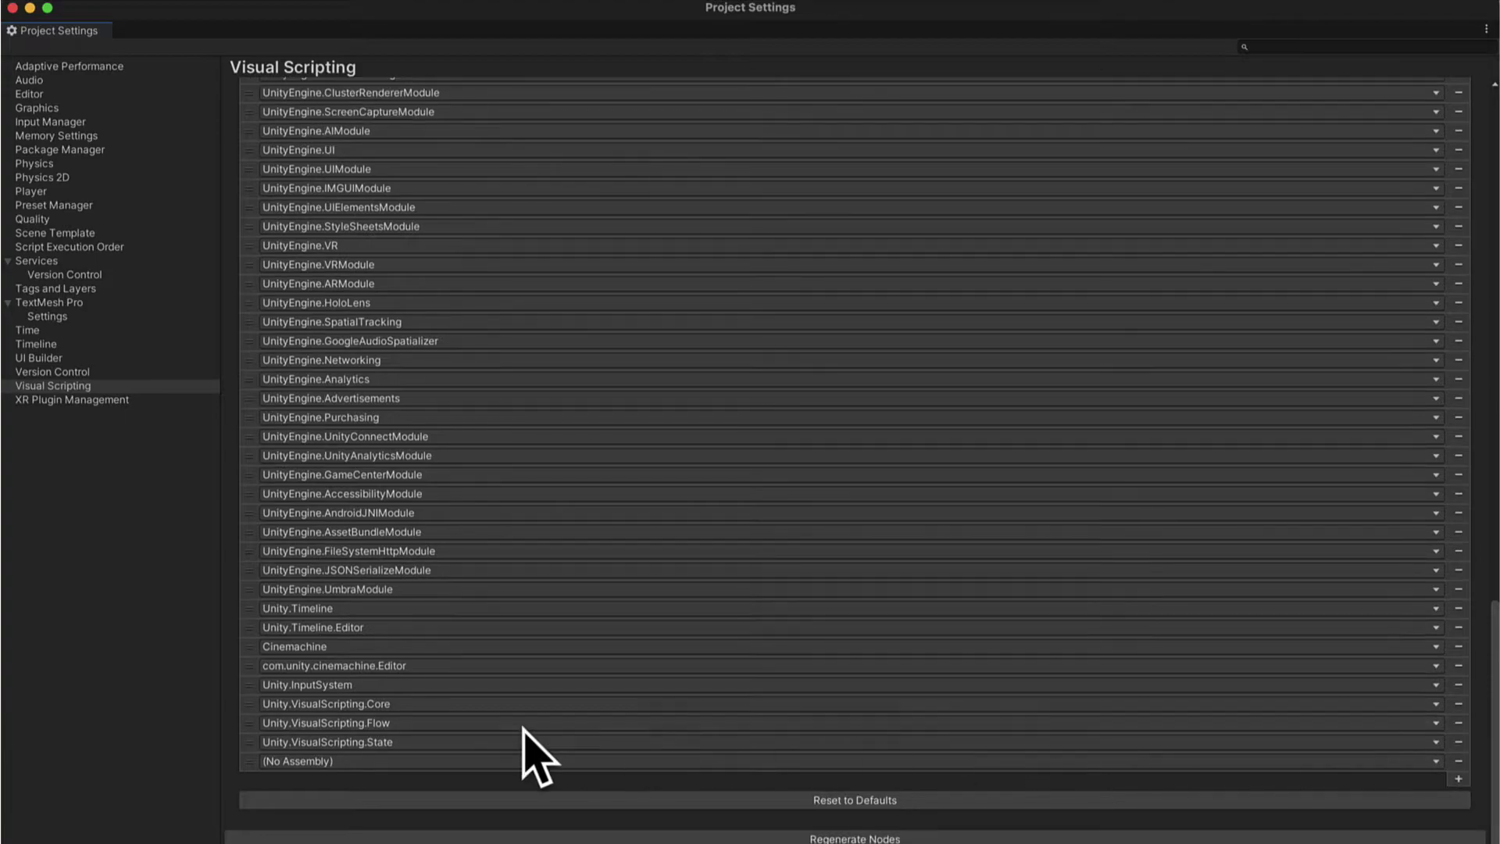
pyautogui.click(370, 763)
pyautogui.write('text mesh pro')
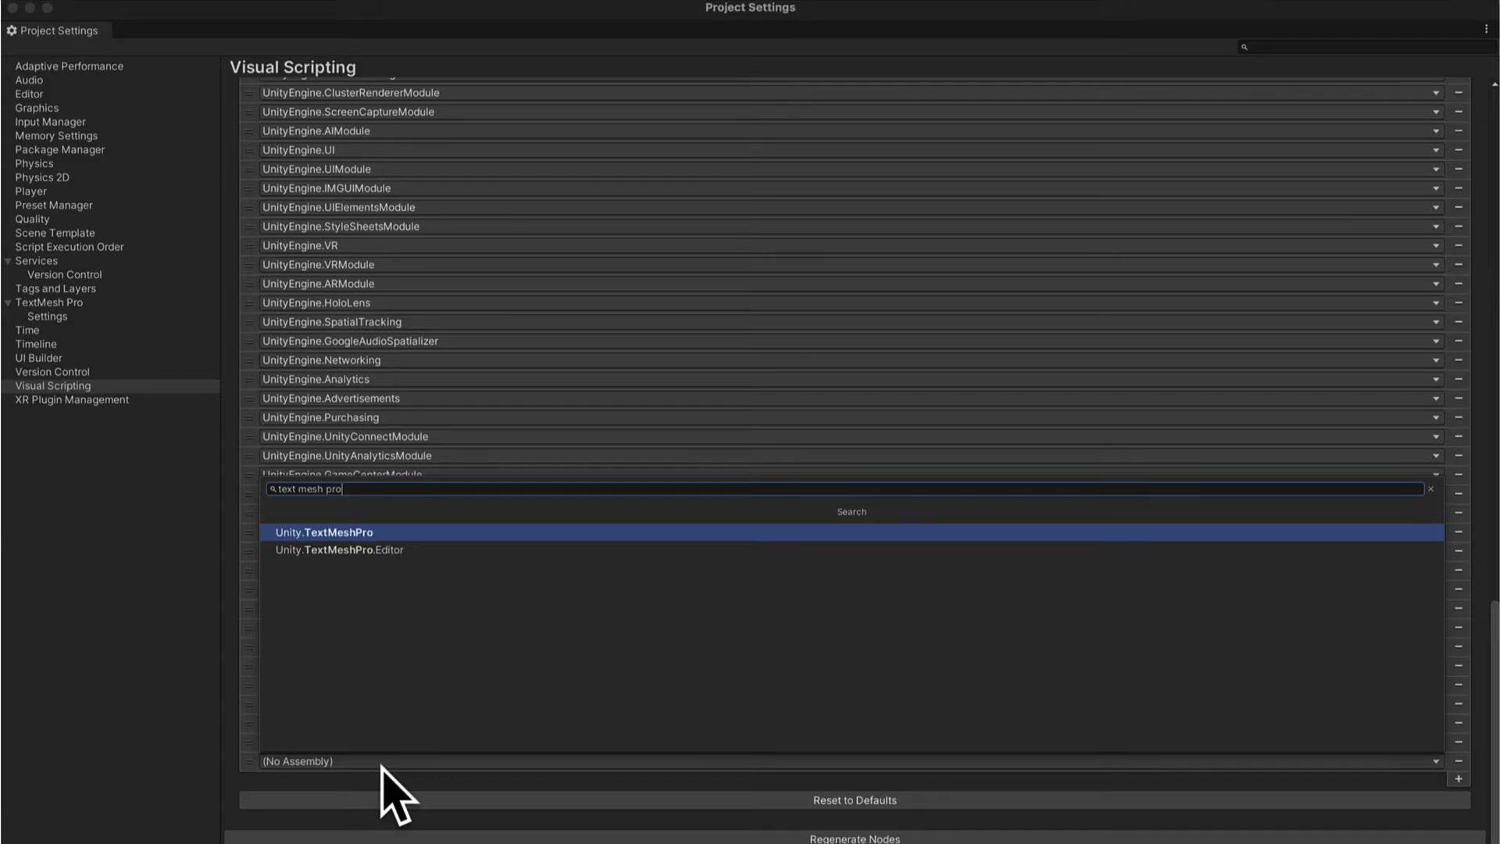
pyautogui.press('Down')
pyautogui.press('Up')
pyautogui.press('Return')
# - Add another Node Library entry set to the Unity.TextMeshPro.Editor assembly
pyautogui.scroll(-1, 419, 769)
pyautogui.click(1458, 726)
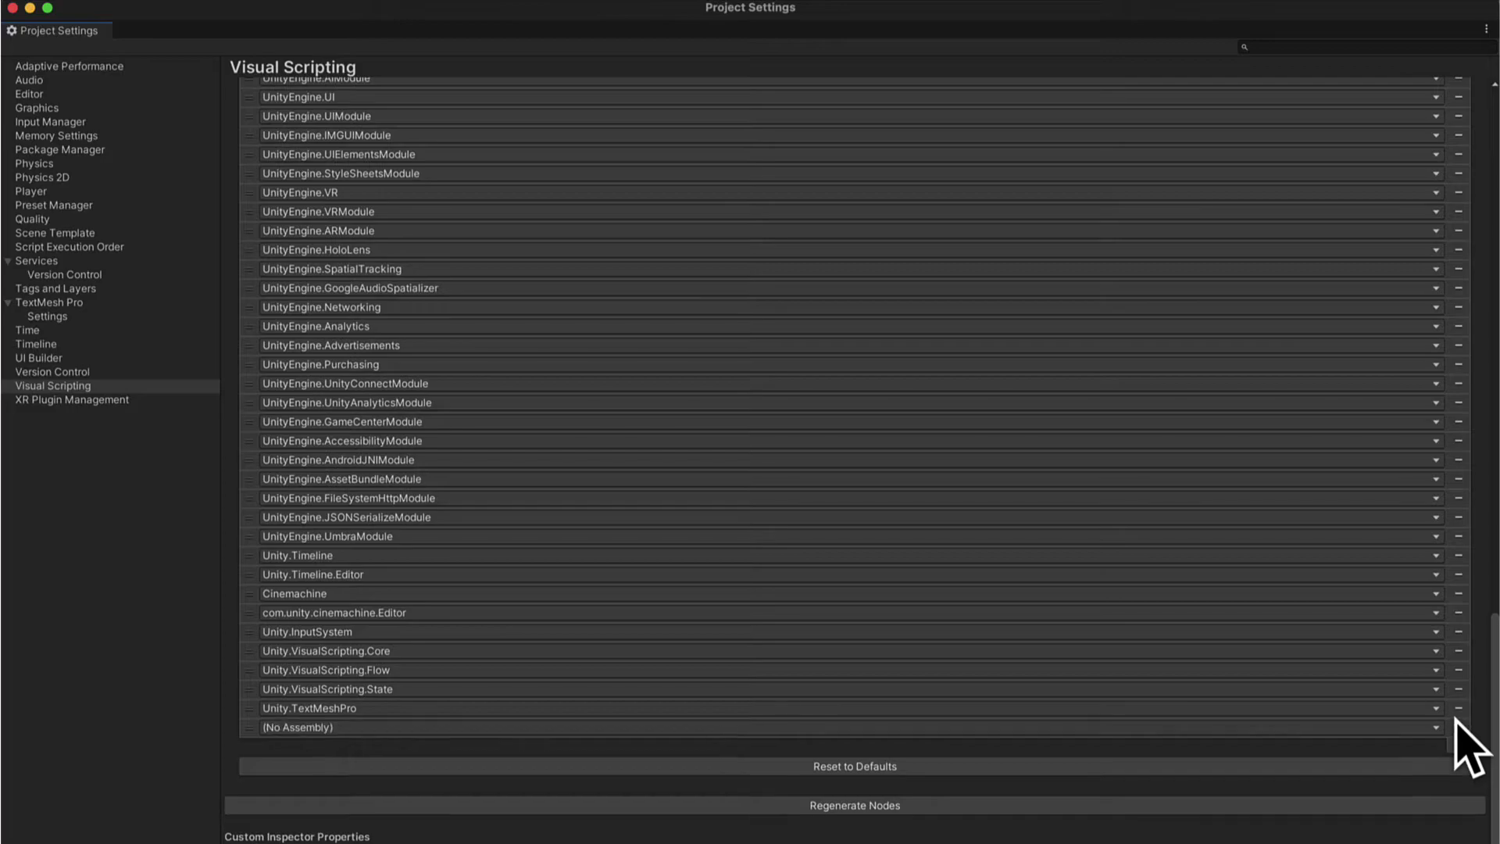
pyautogui.click(980, 728)
pyautogui.write('text mesh')
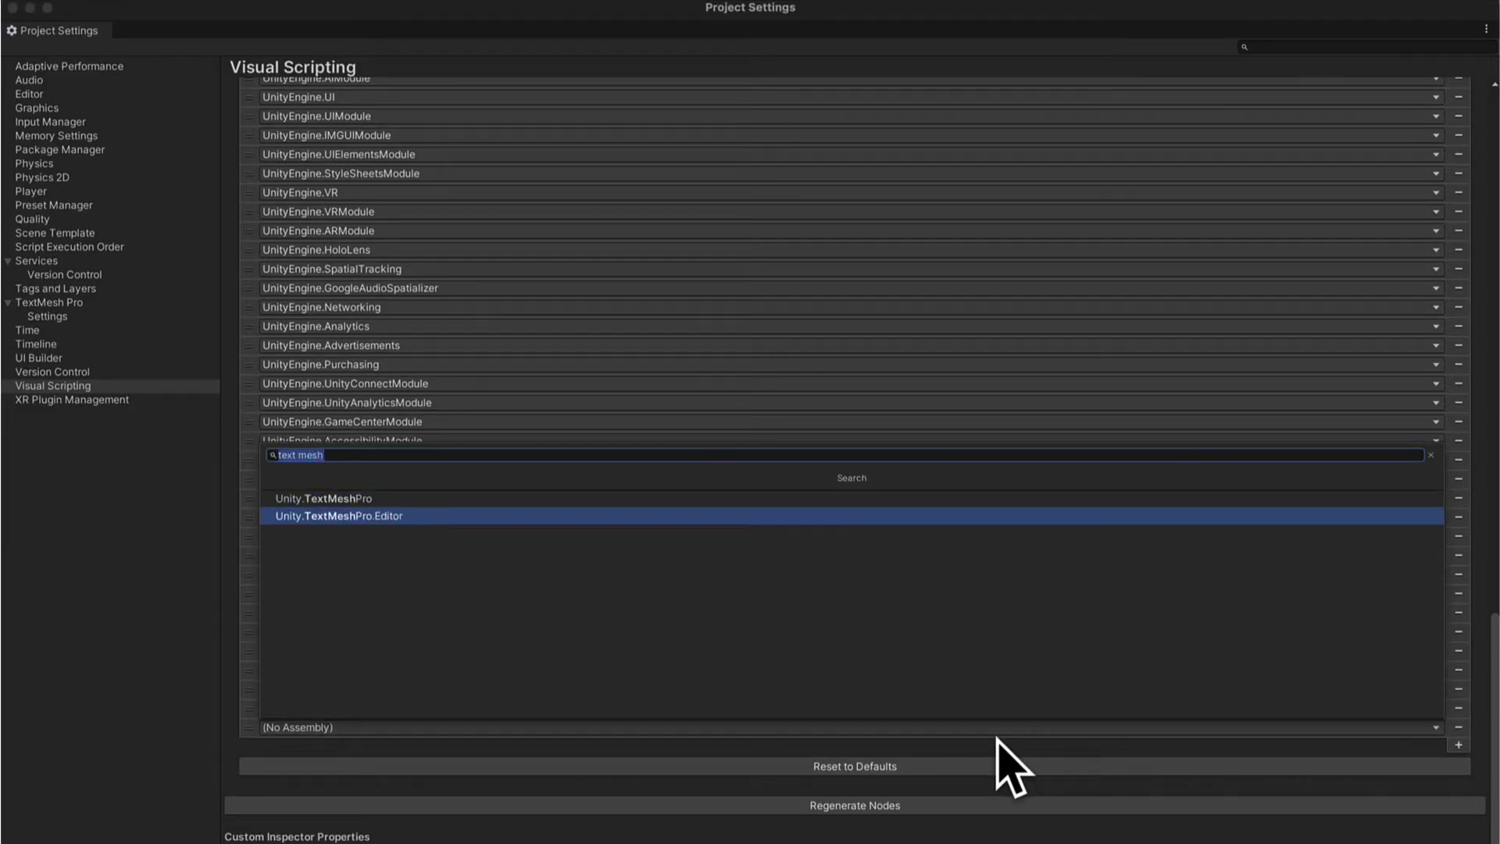
pyautogui.press('Down')
pyautogui.press('Return')
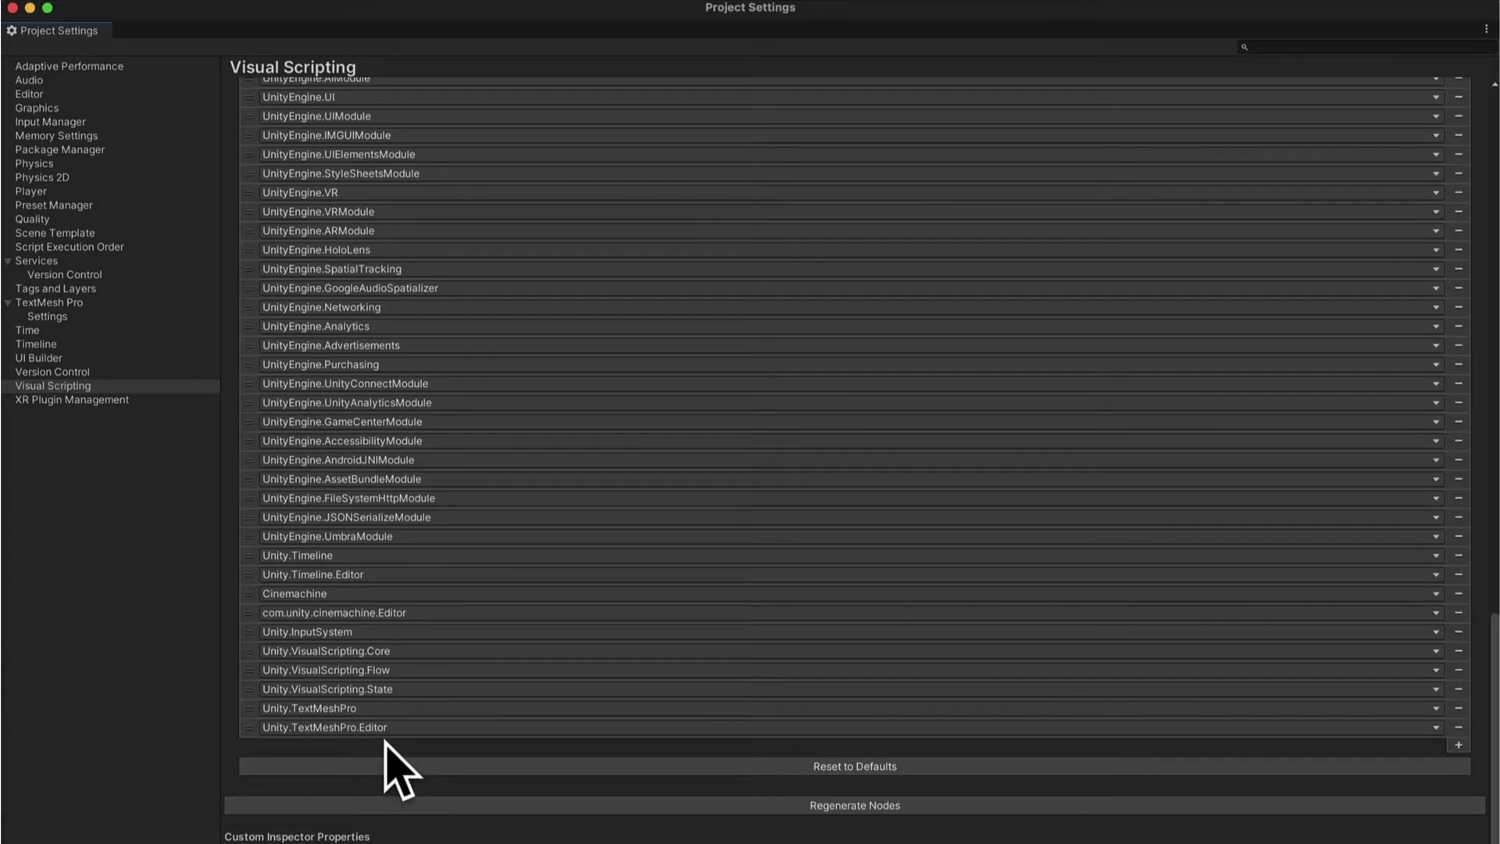
pyautogui.scroll(15, 435, 720)
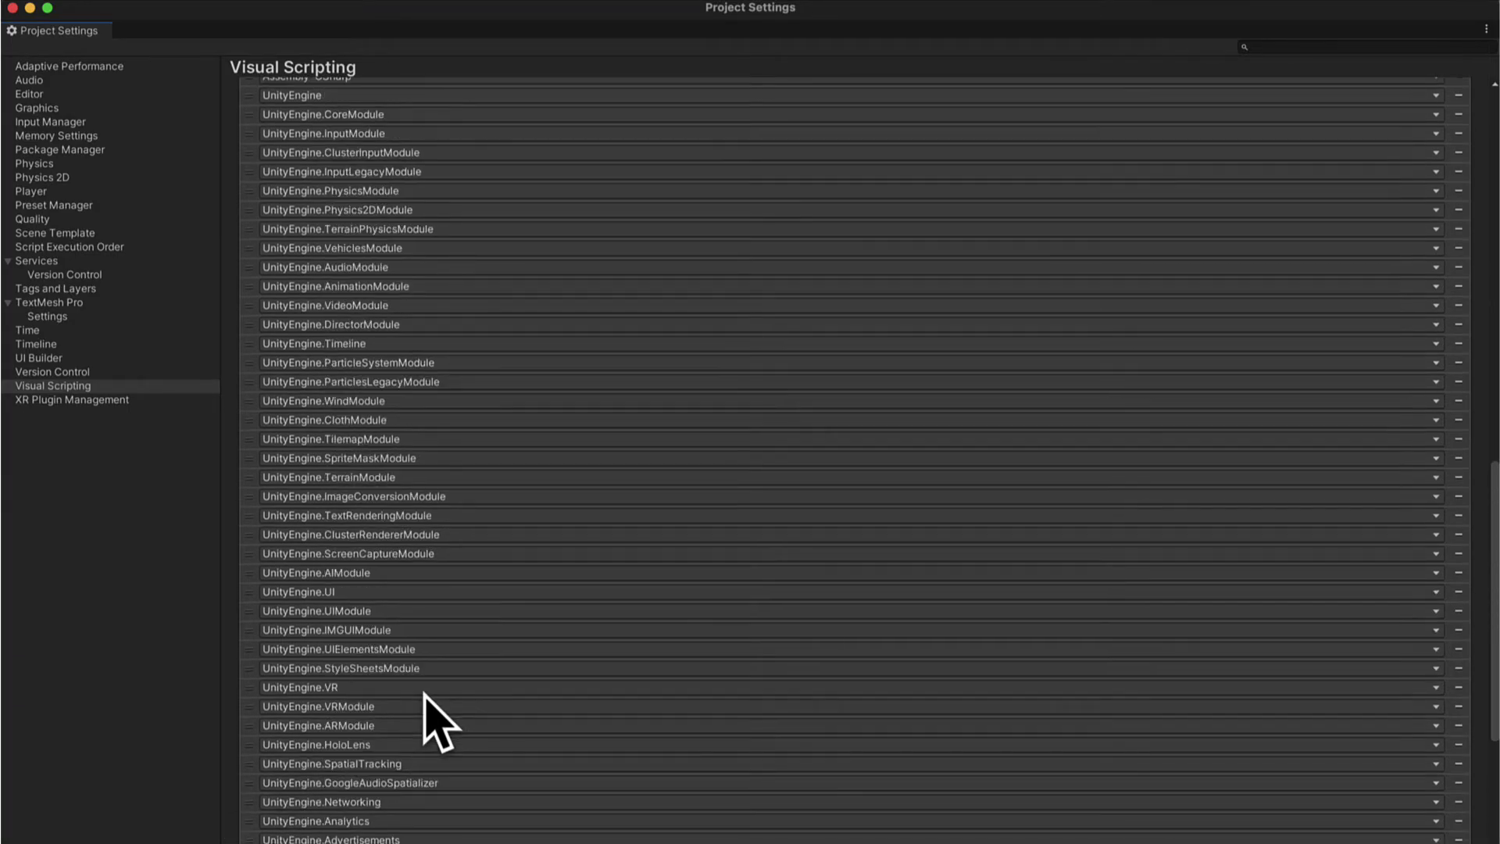
# - Set the empty type entry to Text Mesh Pro UGUI, then add and remove an extra Text Mesh Pro entry
pyautogui.click(777, 516)
pyautogui.write('text mesh')
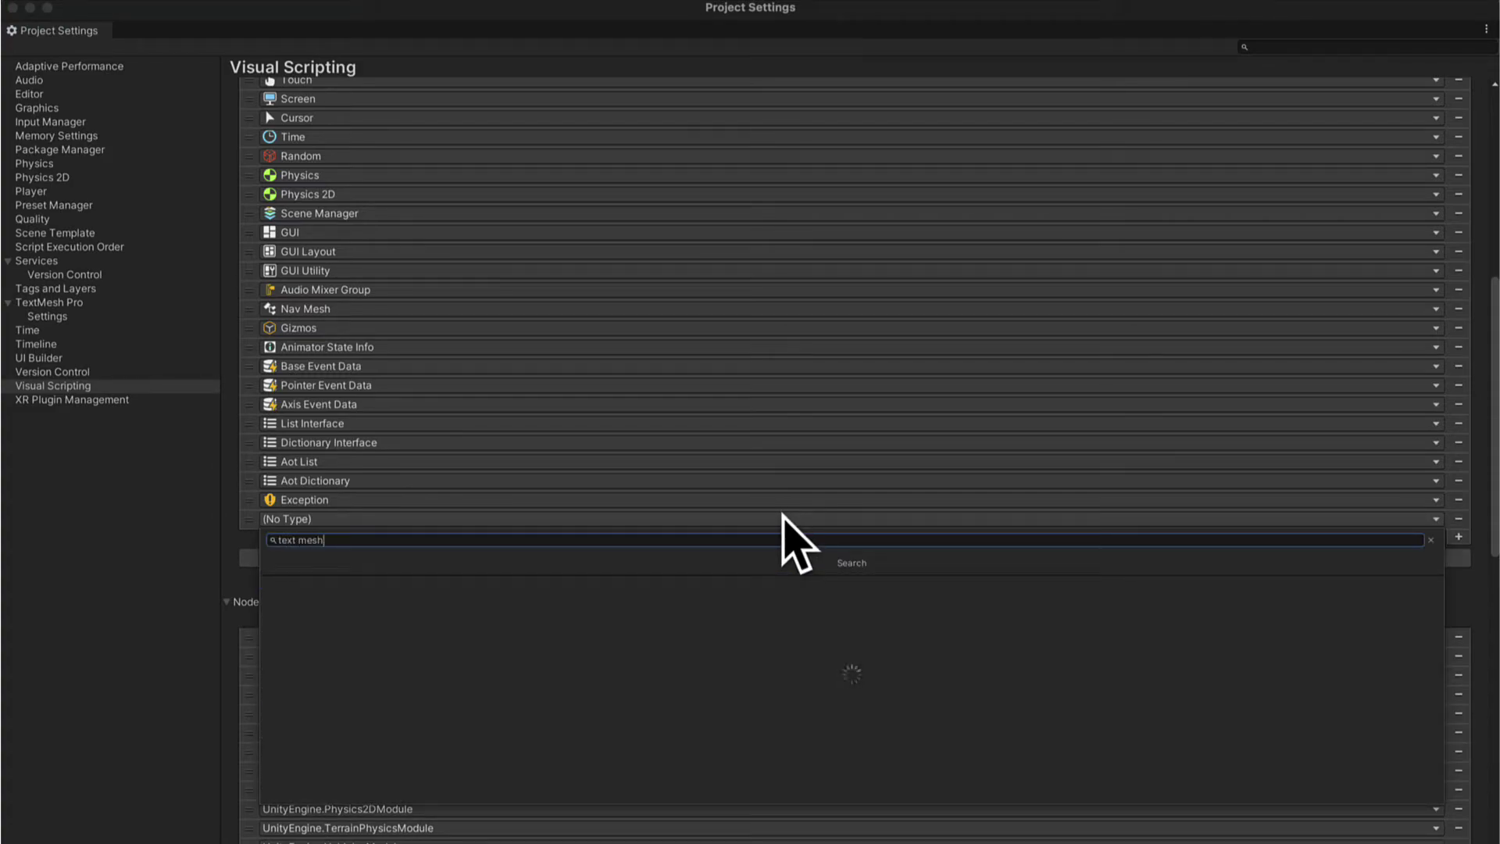
pyautogui.write(' pro')
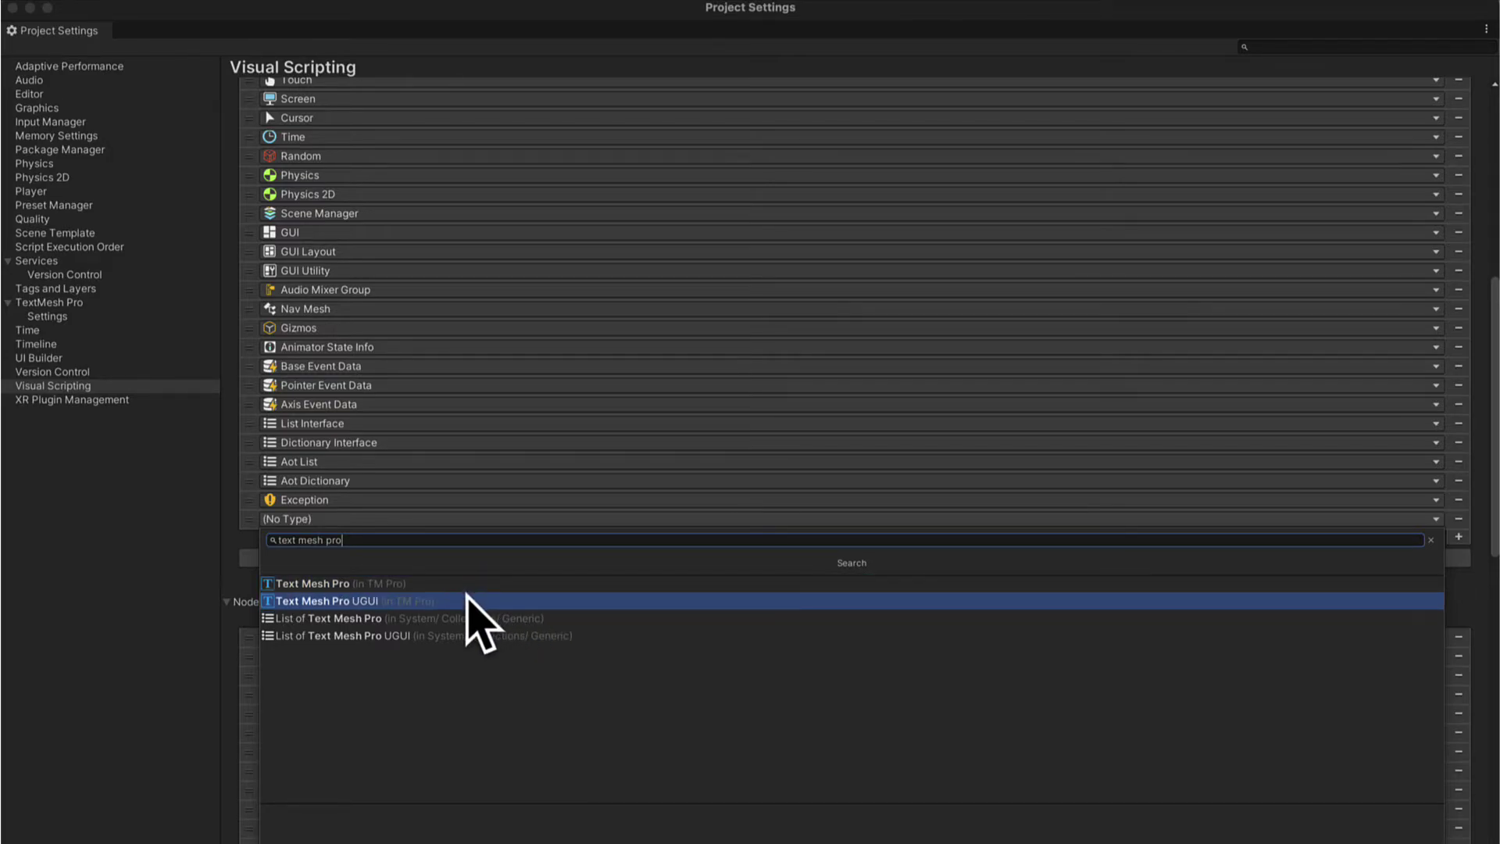
pyautogui.click(348, 601)
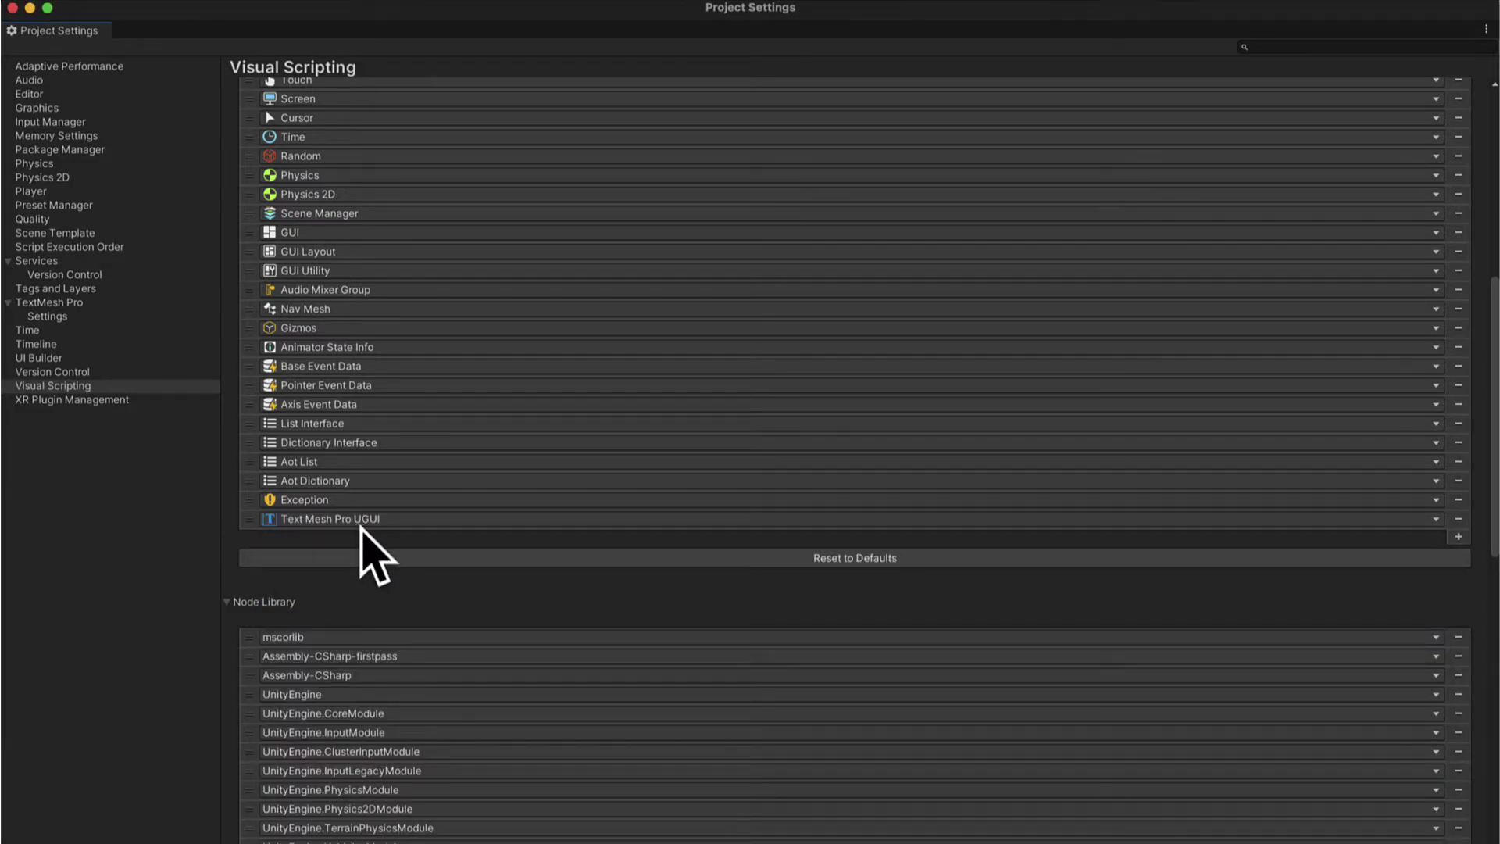
pyautogui.click(1459, 537)
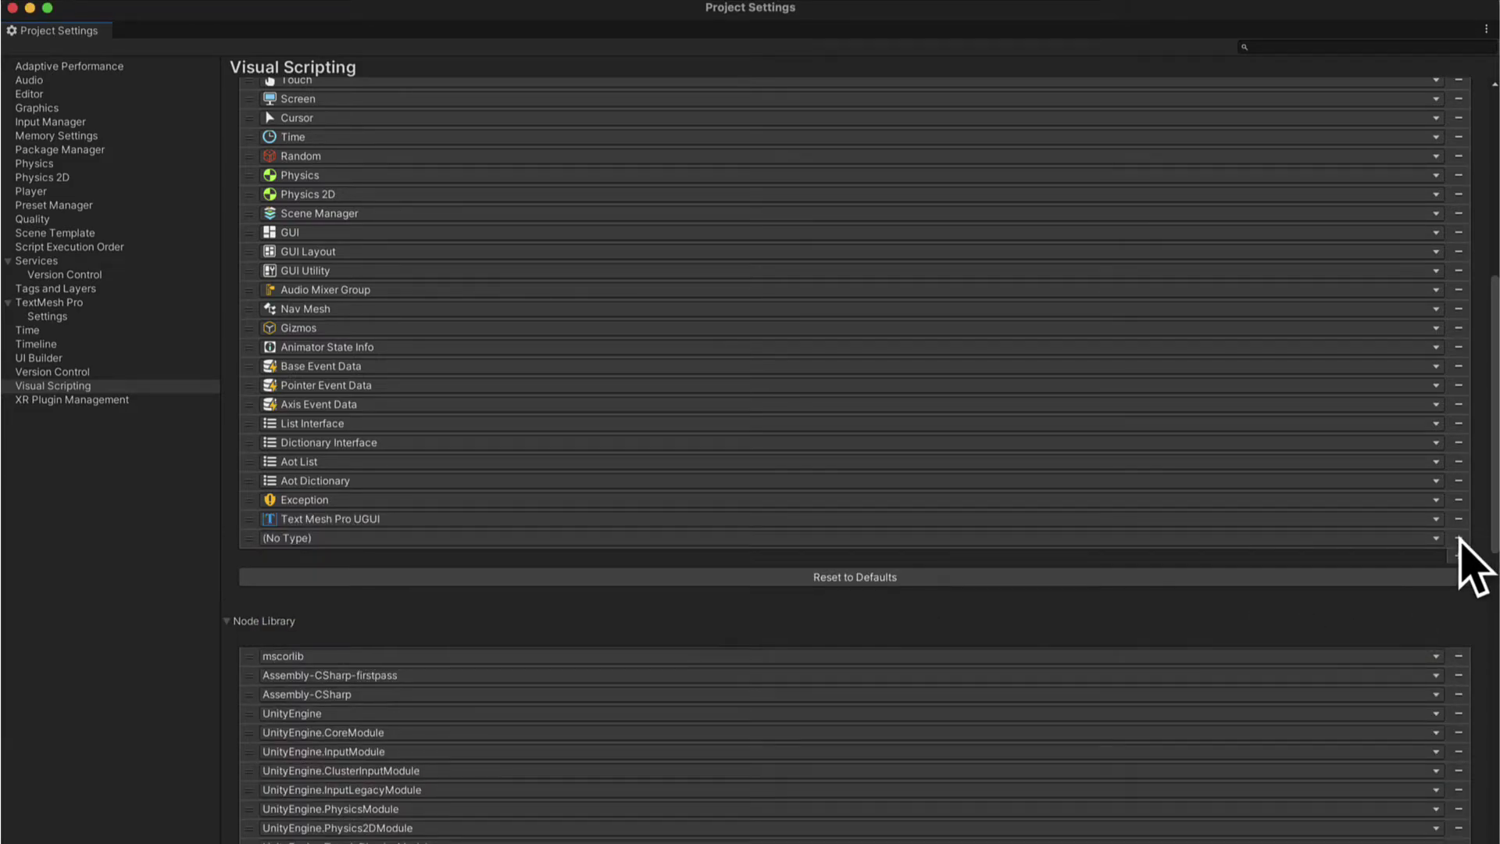
pyautogui.click(1187, 537)
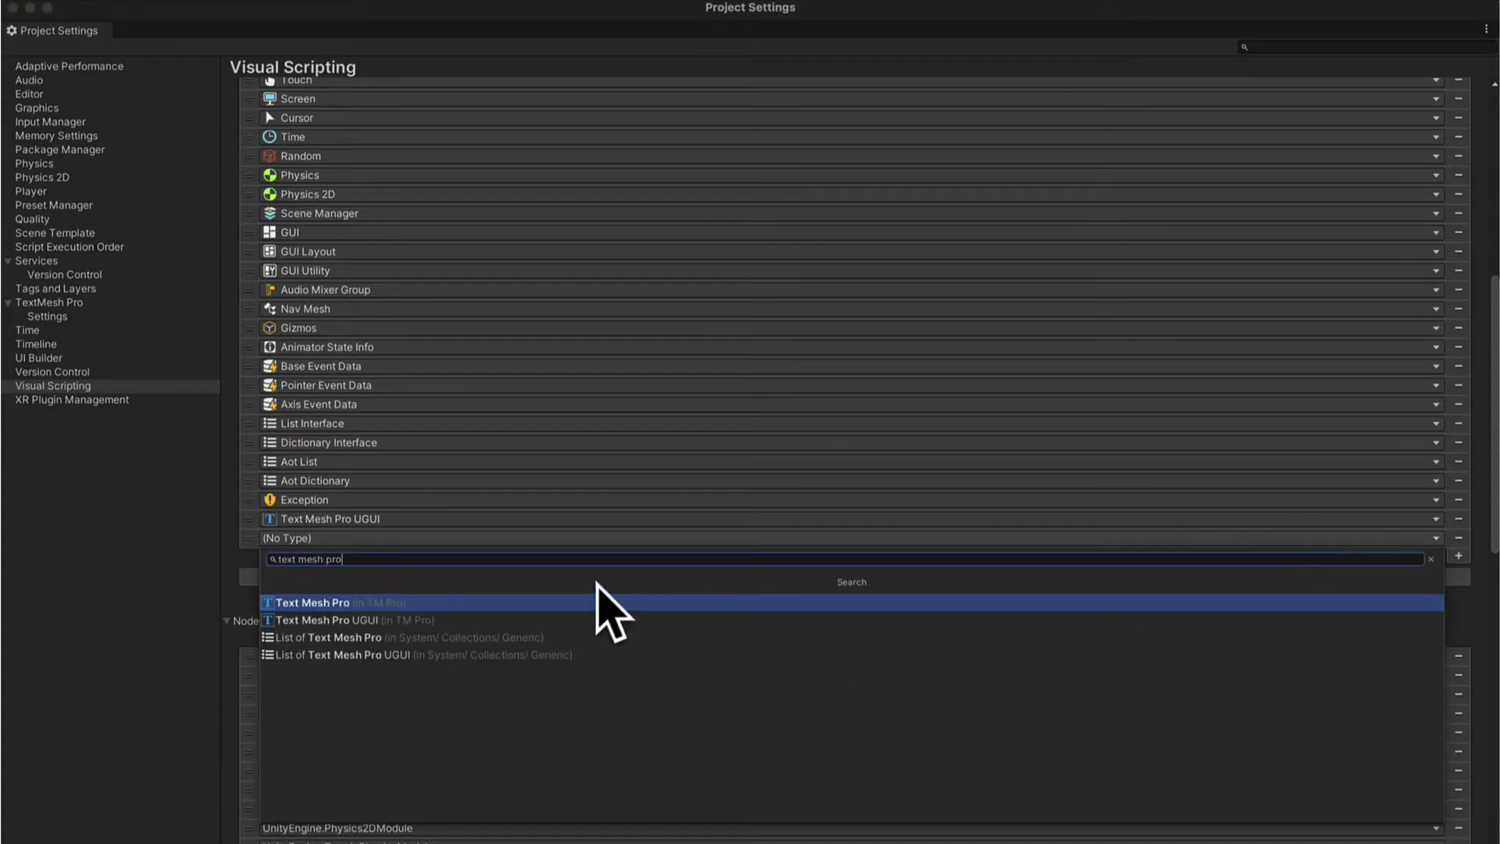
pyautogui.click(393, 599)
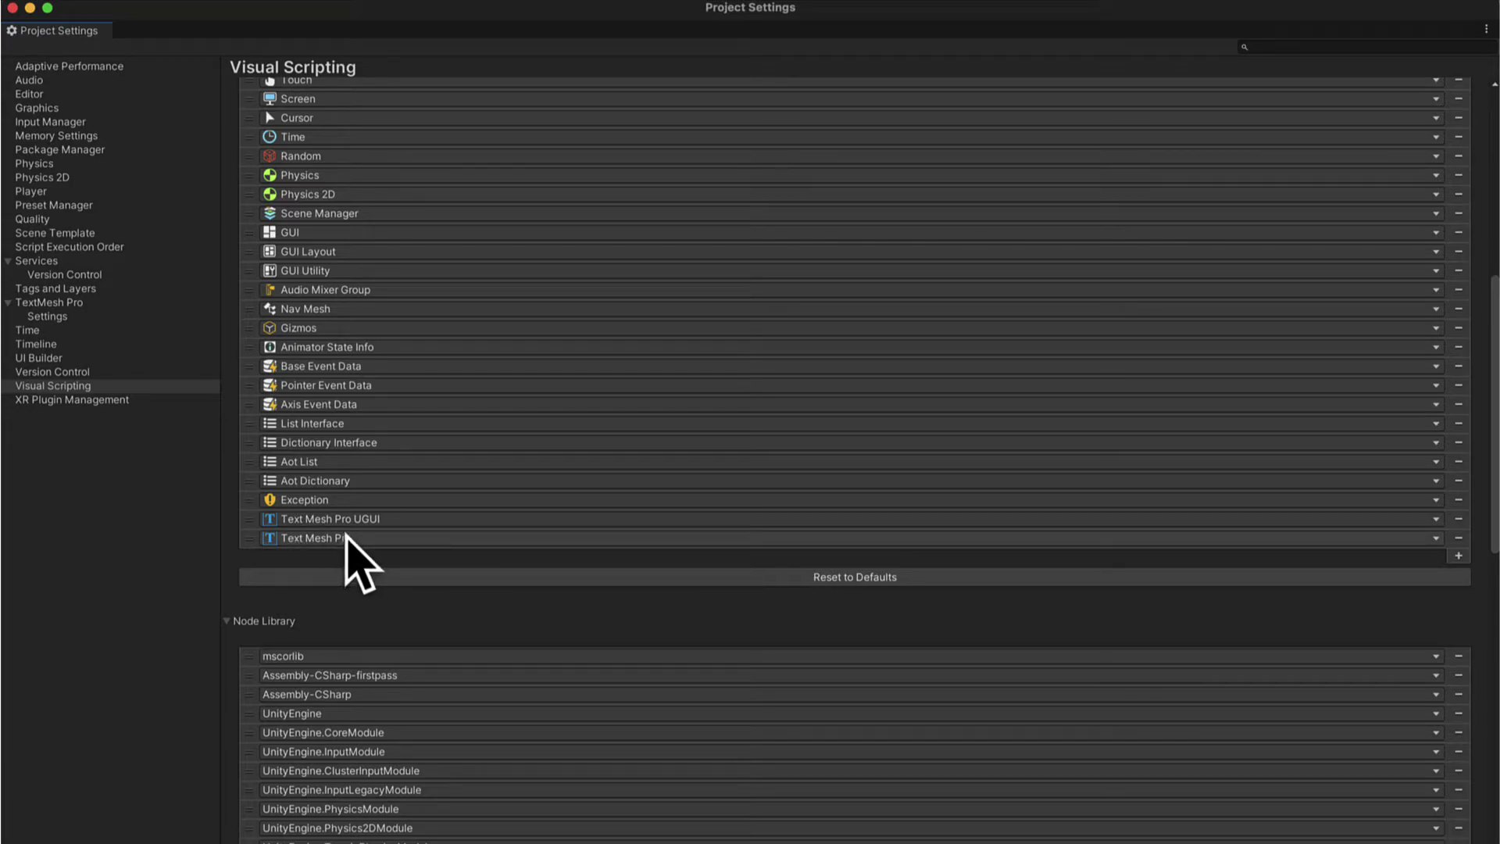
pyautogui.click(1458, 537)
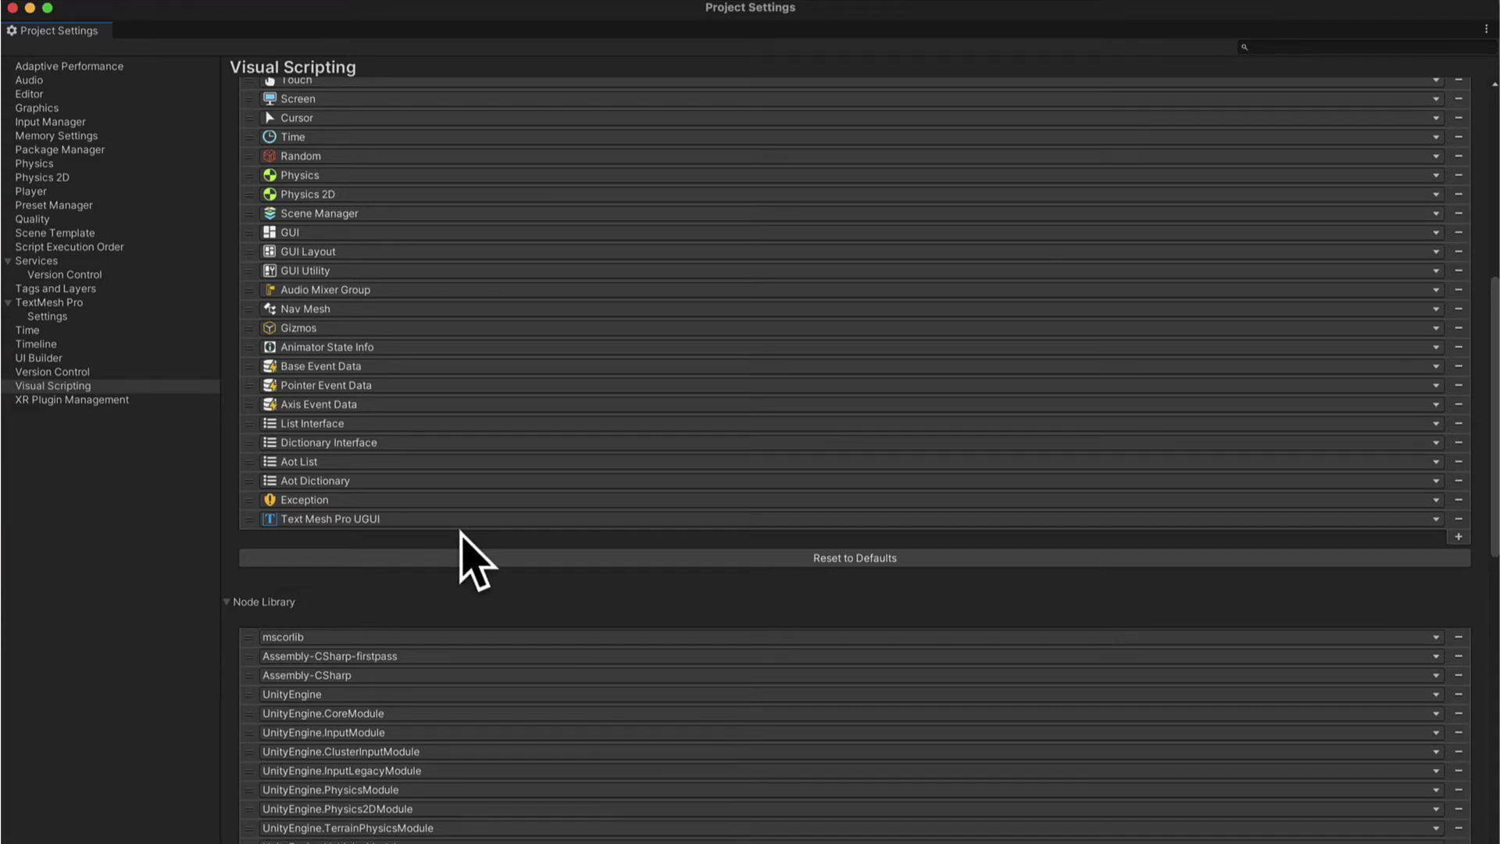
pyautogui.scroll(-15, 467, 547)
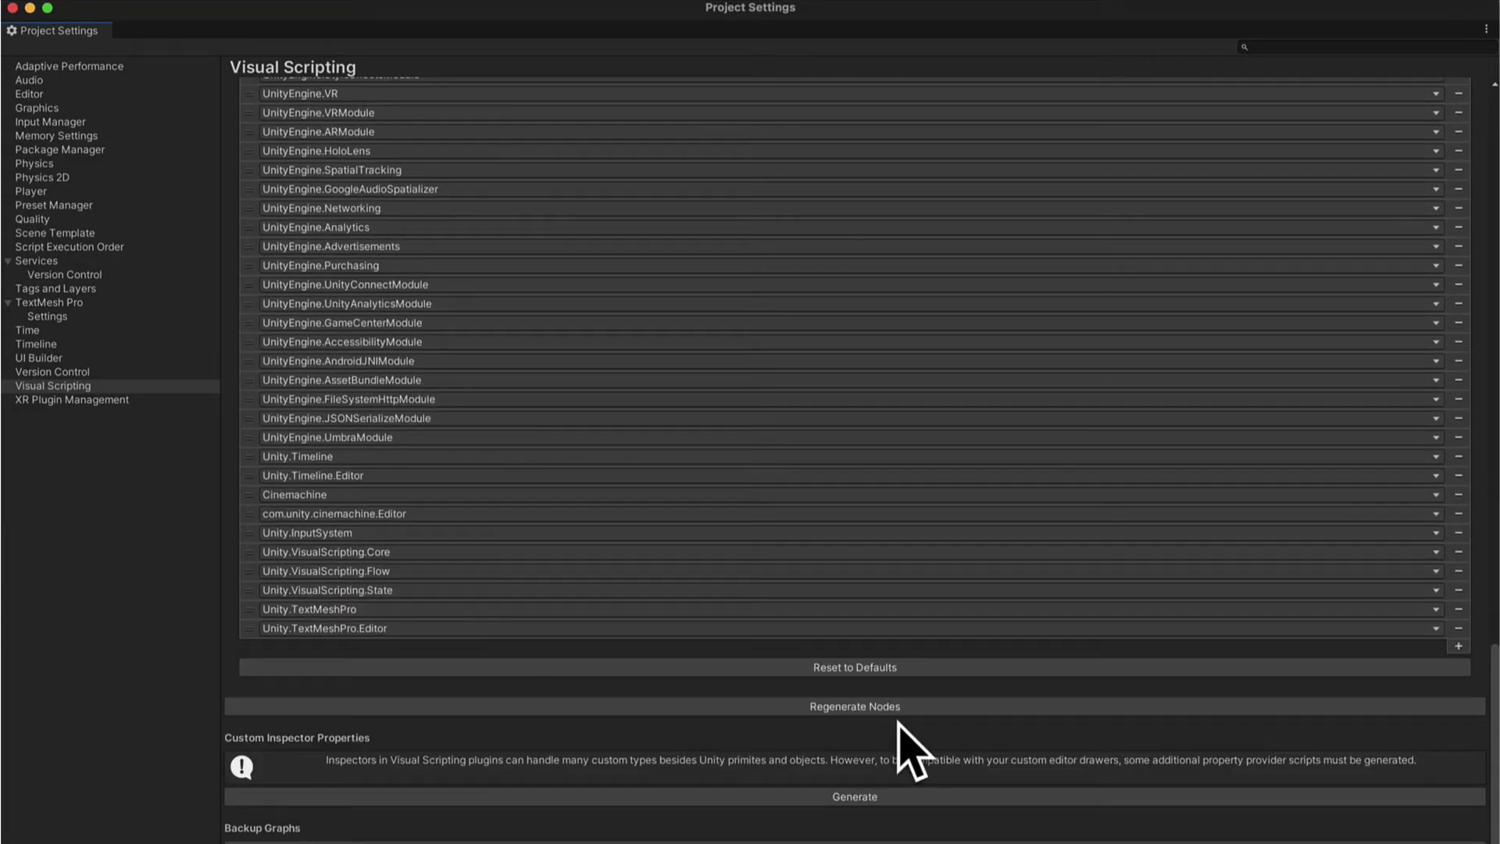
# - Regenerate the Visual Scripting nodes, acknowledge the completion dialog, and close Project Settings
pyautogui.click(821, 706)
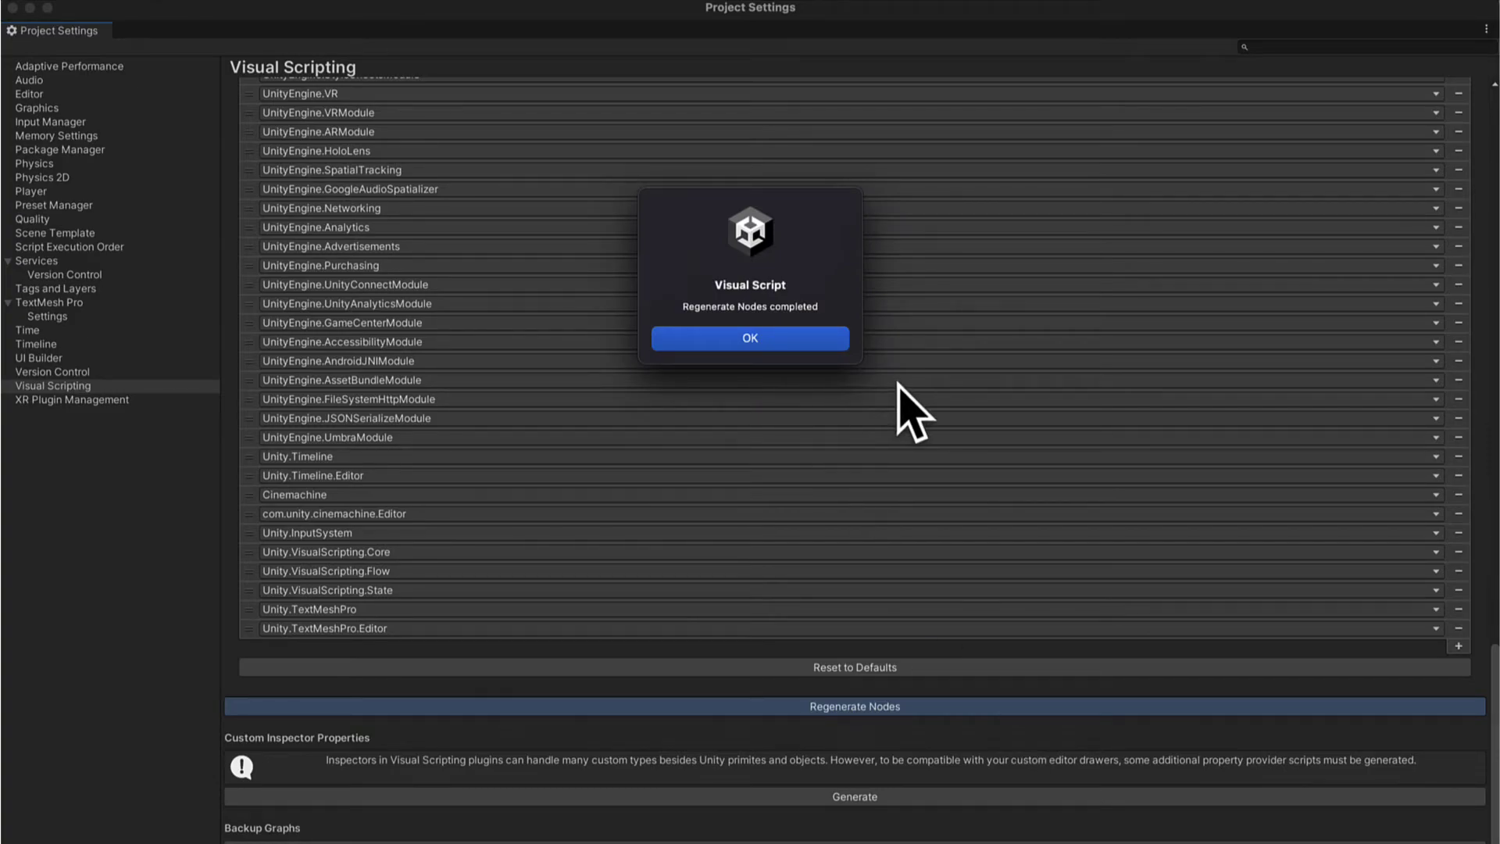
pyautogui.click(794, 342)
pyautogui.click(13, 7)
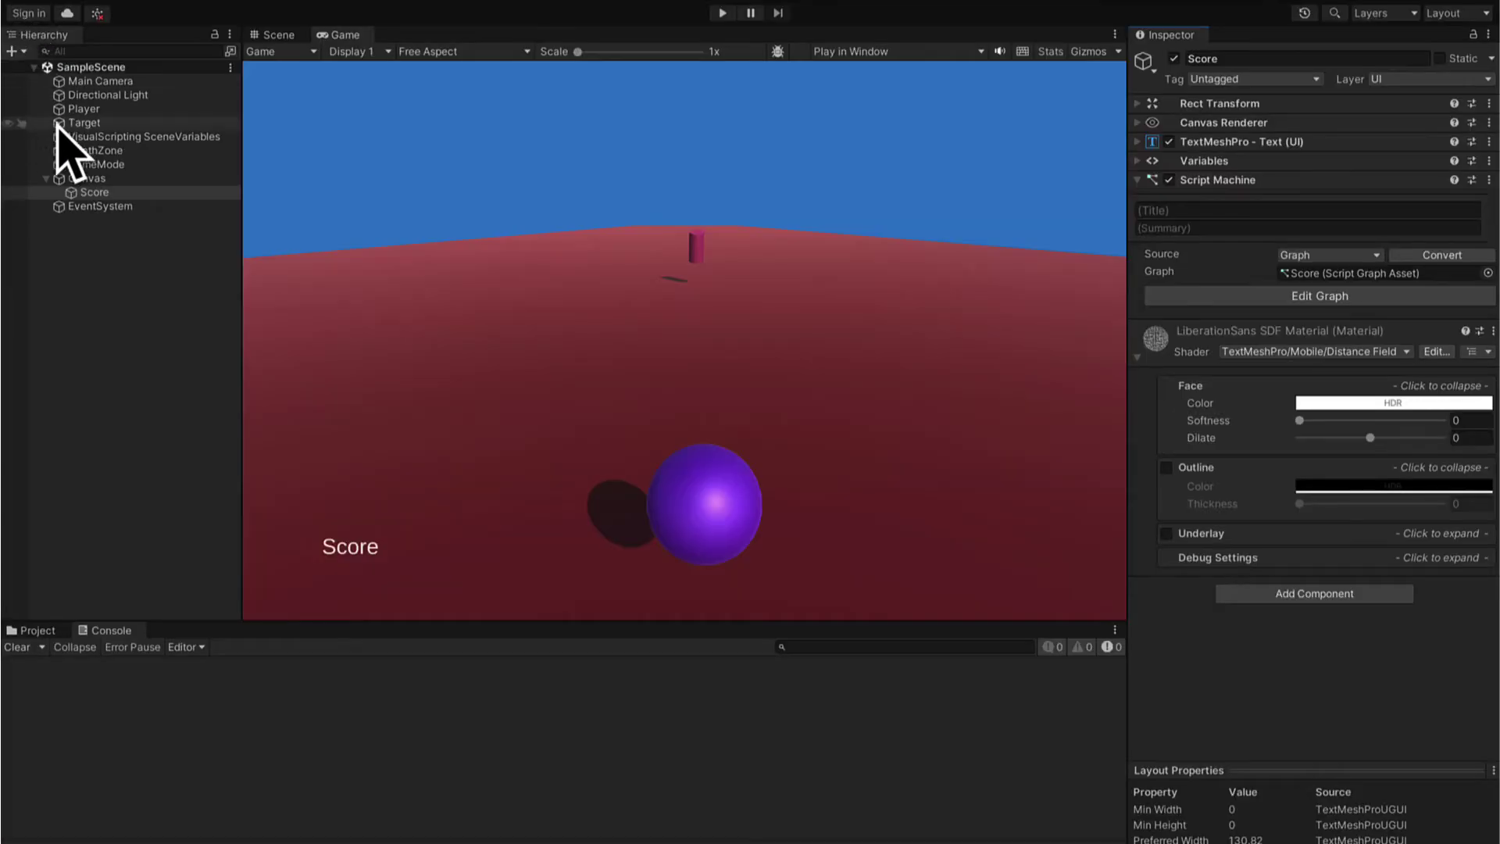